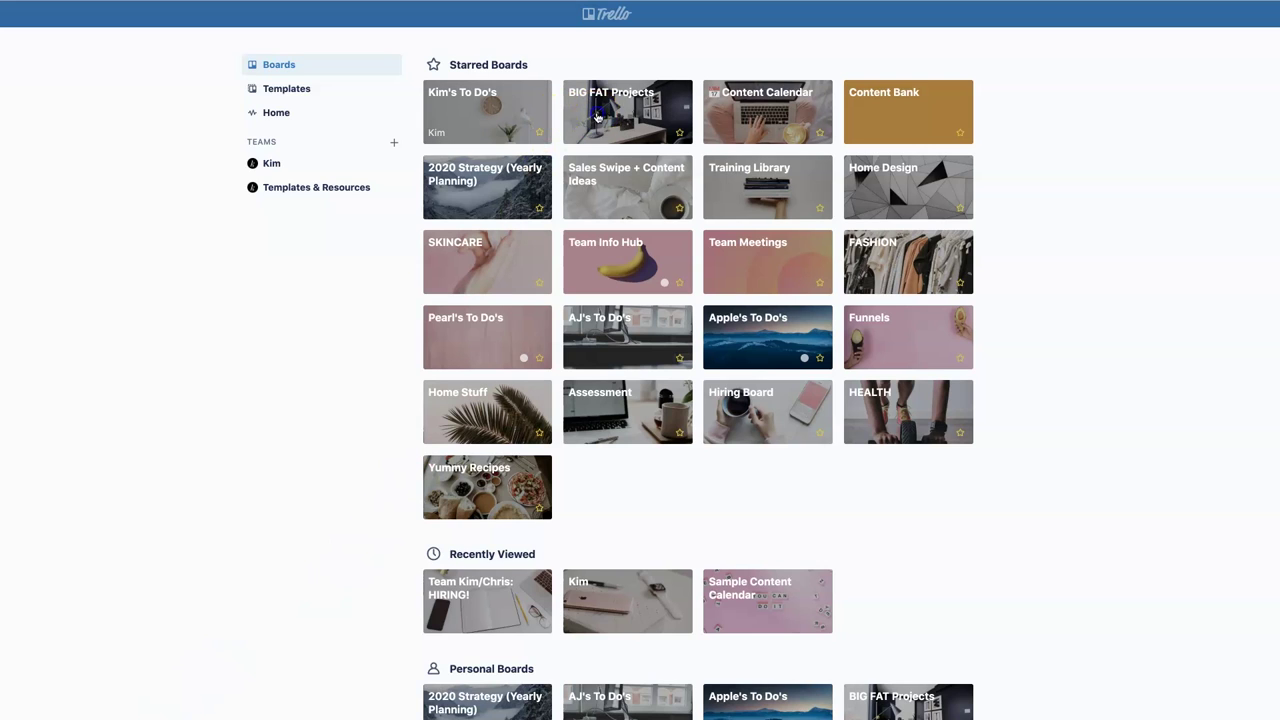
Open the BIG FAT Projects board and its 'Step 2 - Start using this board!' card
left_click(598, 118)
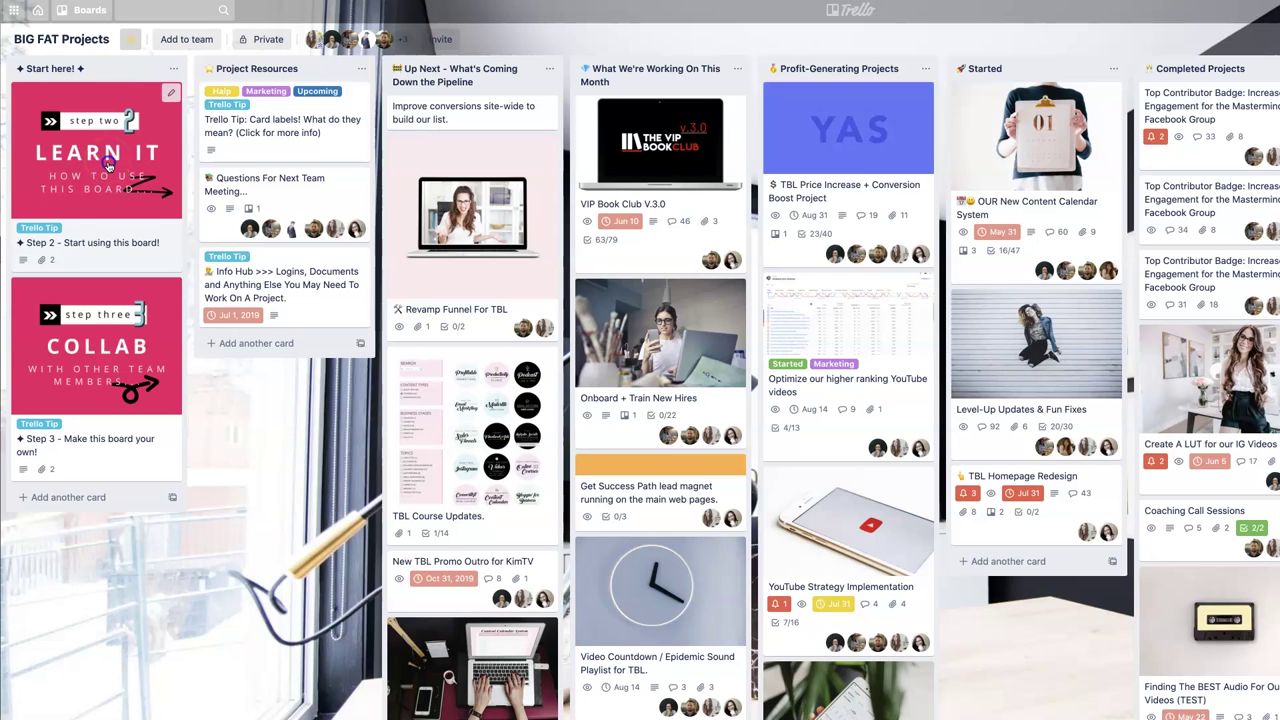
left_click(108, 165)
scroll(770, 350, "down", 1)
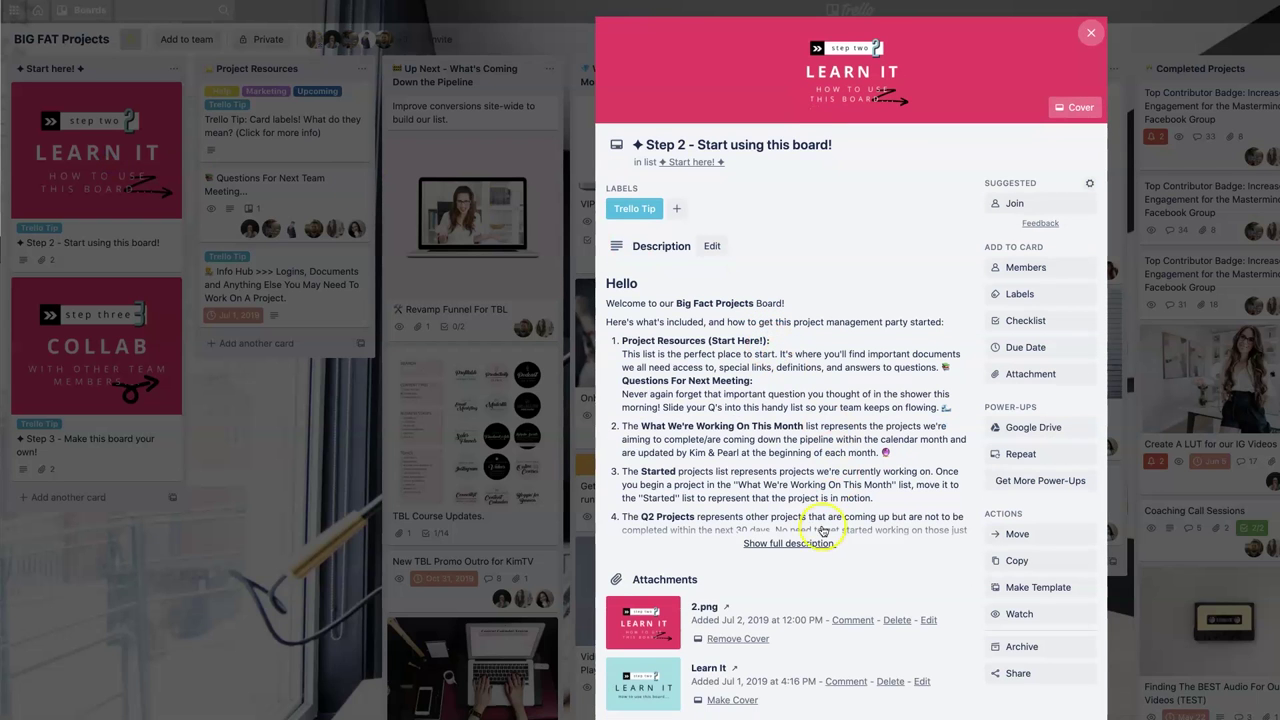
left_click(817, 544)
scroll(846, 505, "down", 3)
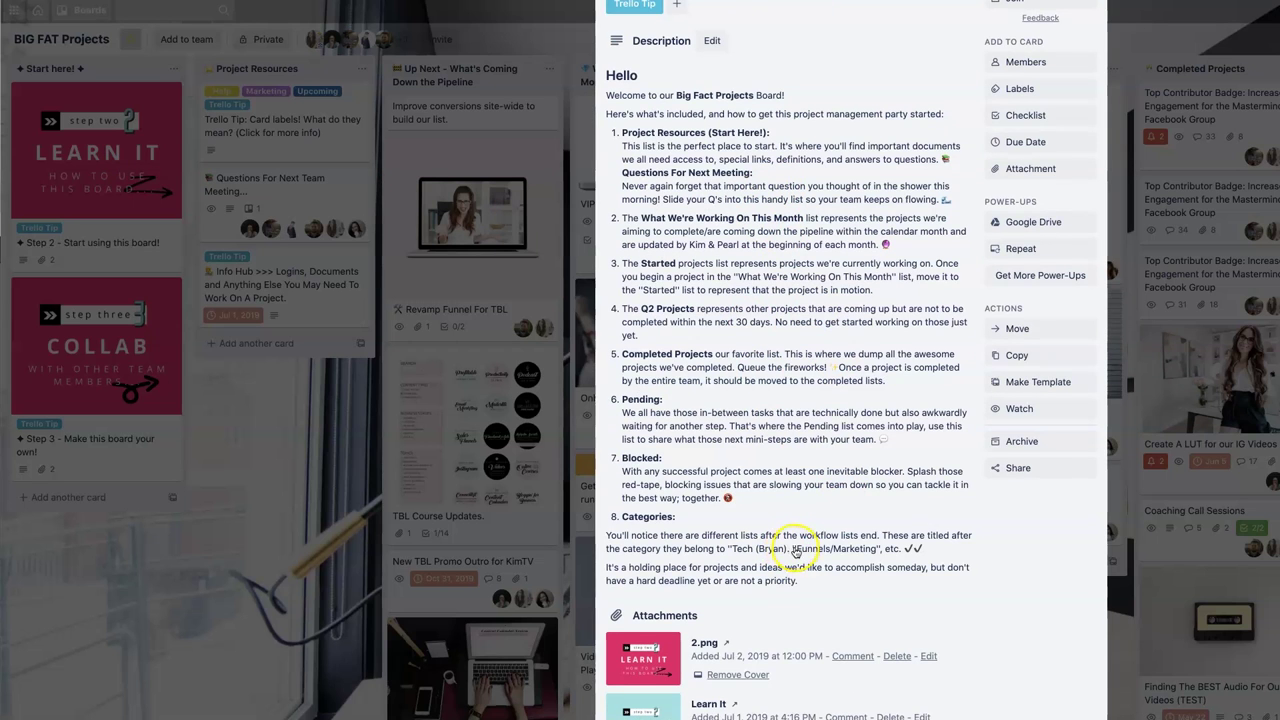
scroll(805, 540, "up", 4)
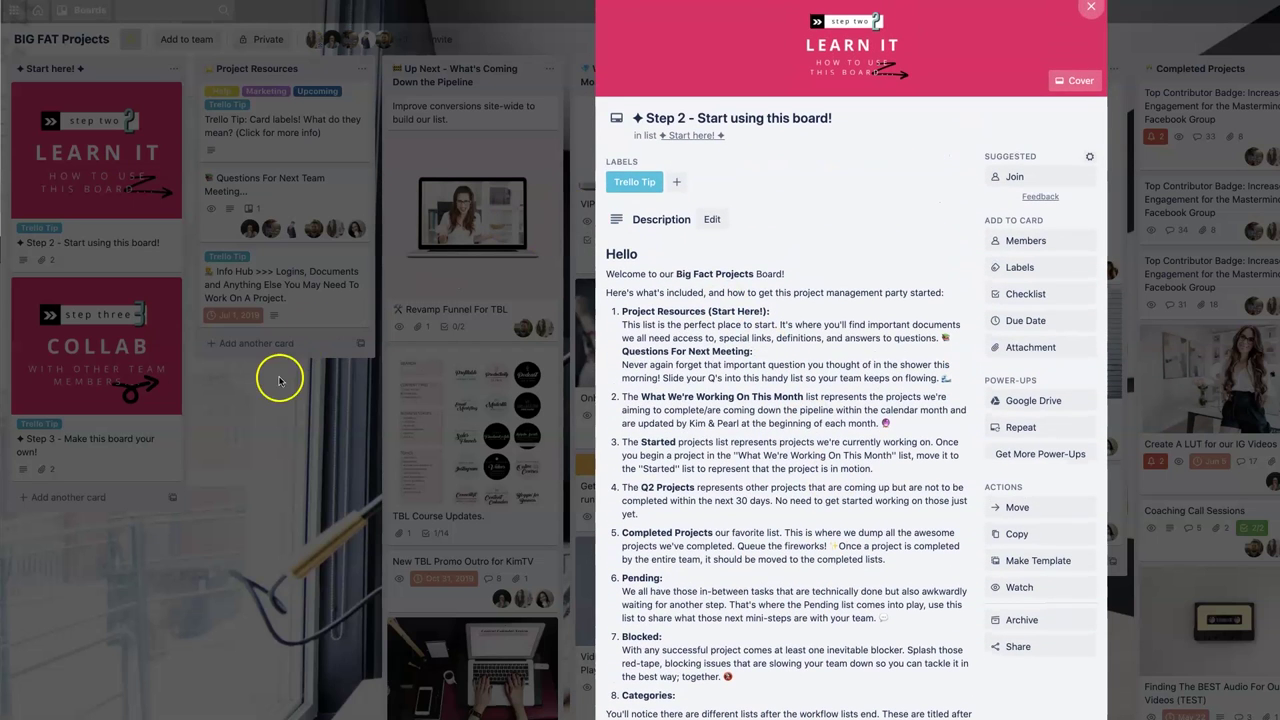
scroll(272, 388, "up", 1)
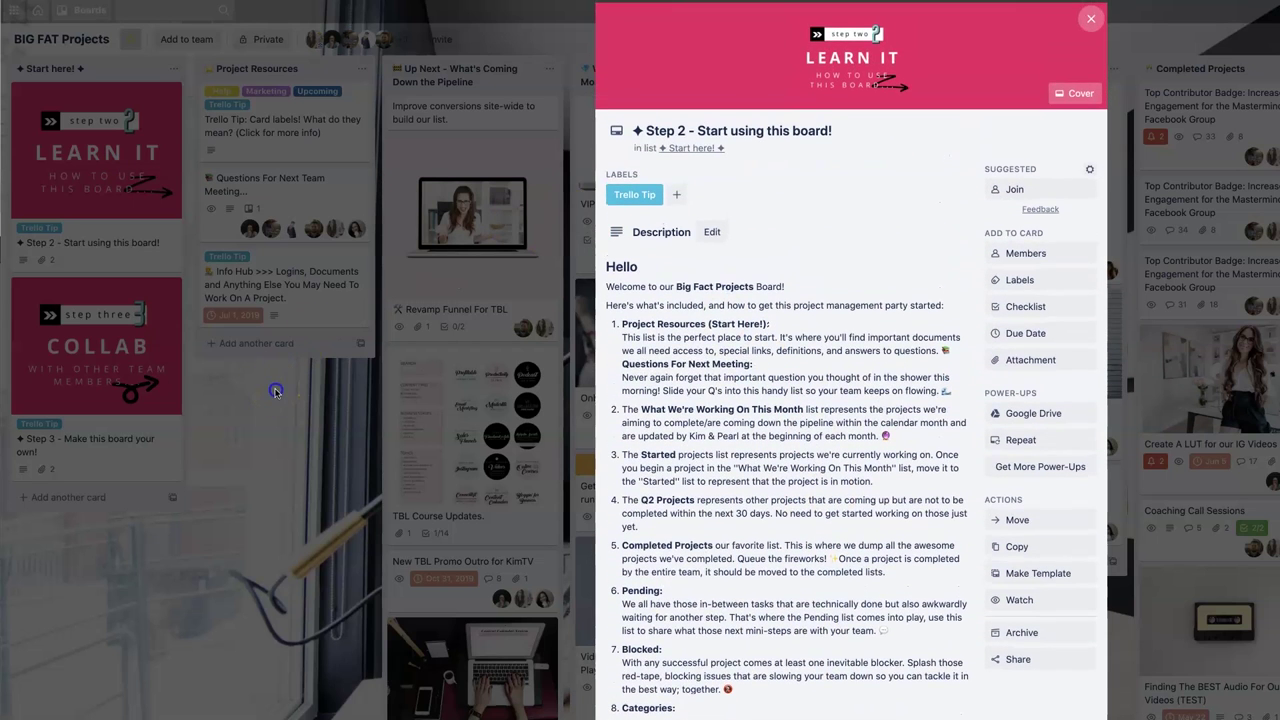
left_click(276, 392)
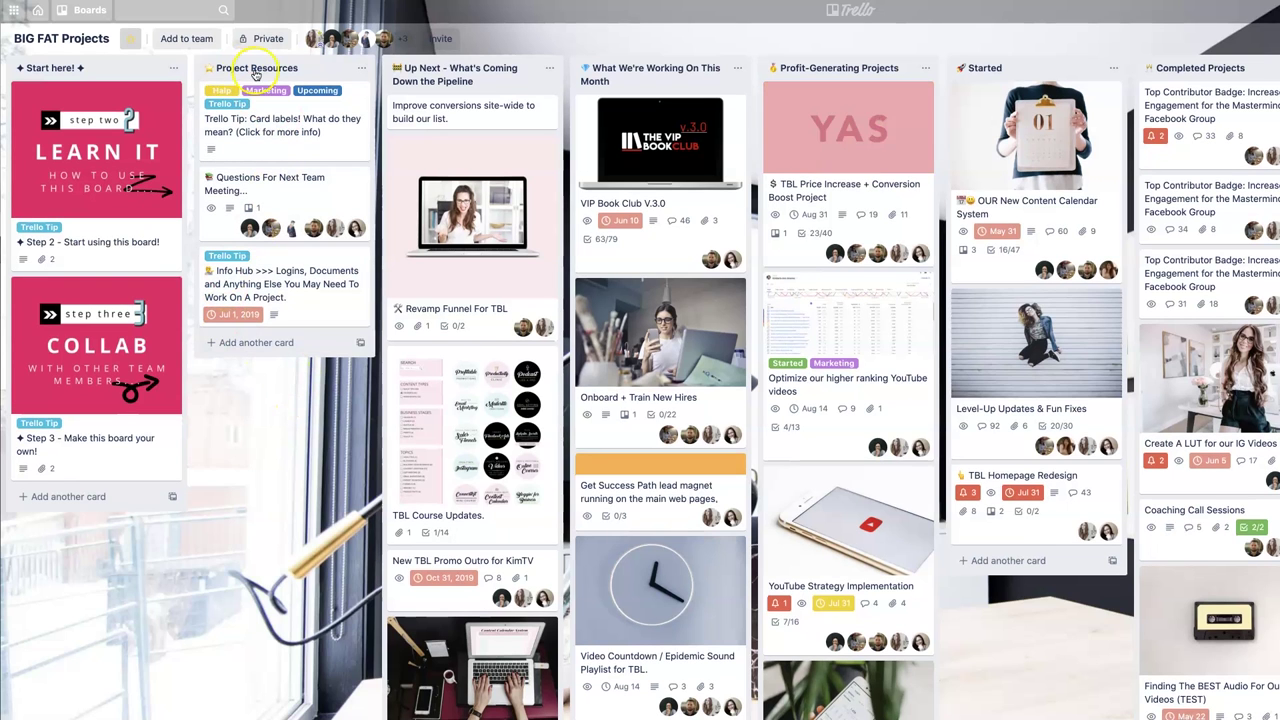
left_click(250, 128)
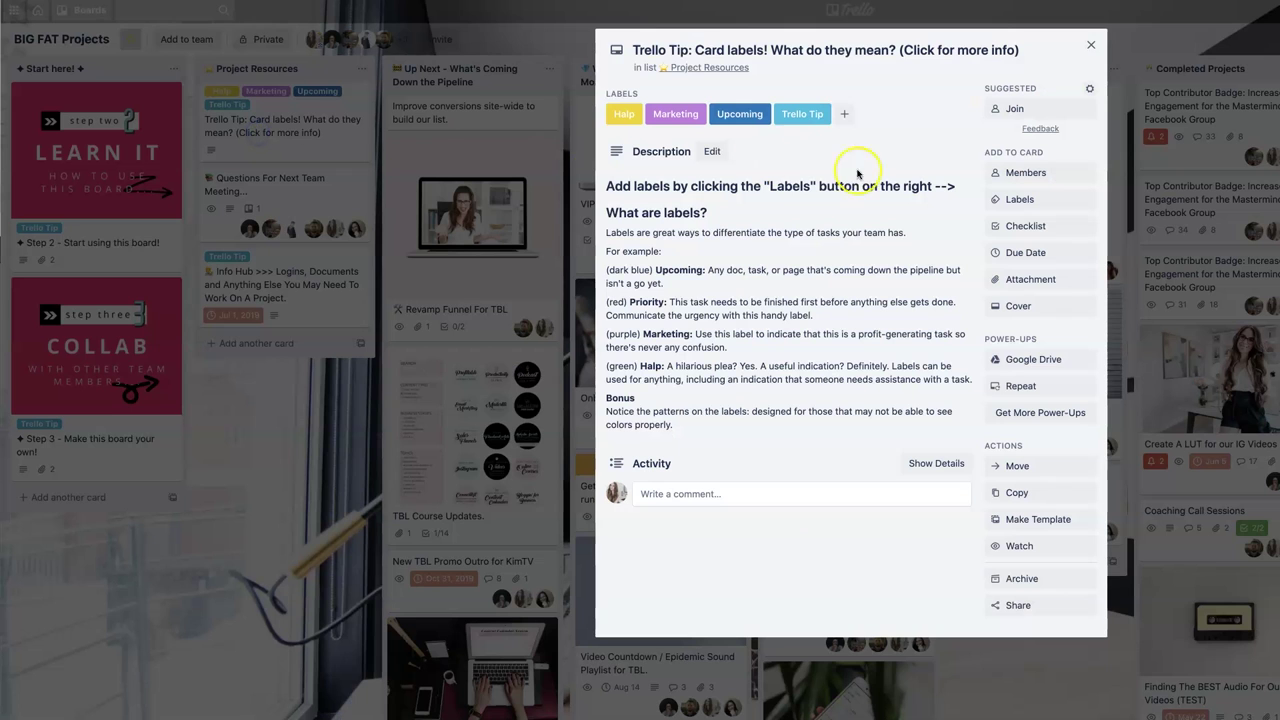
left_click(253, 199)
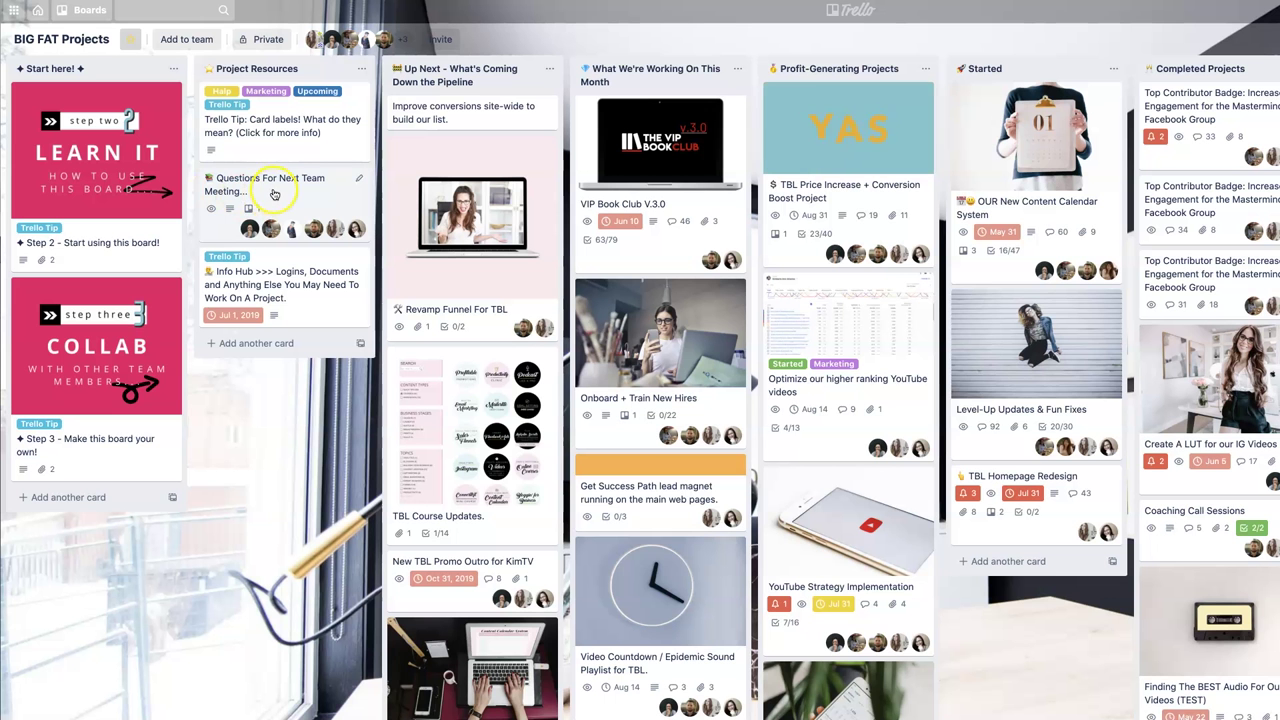
scroll(265, 200, "down", 1)
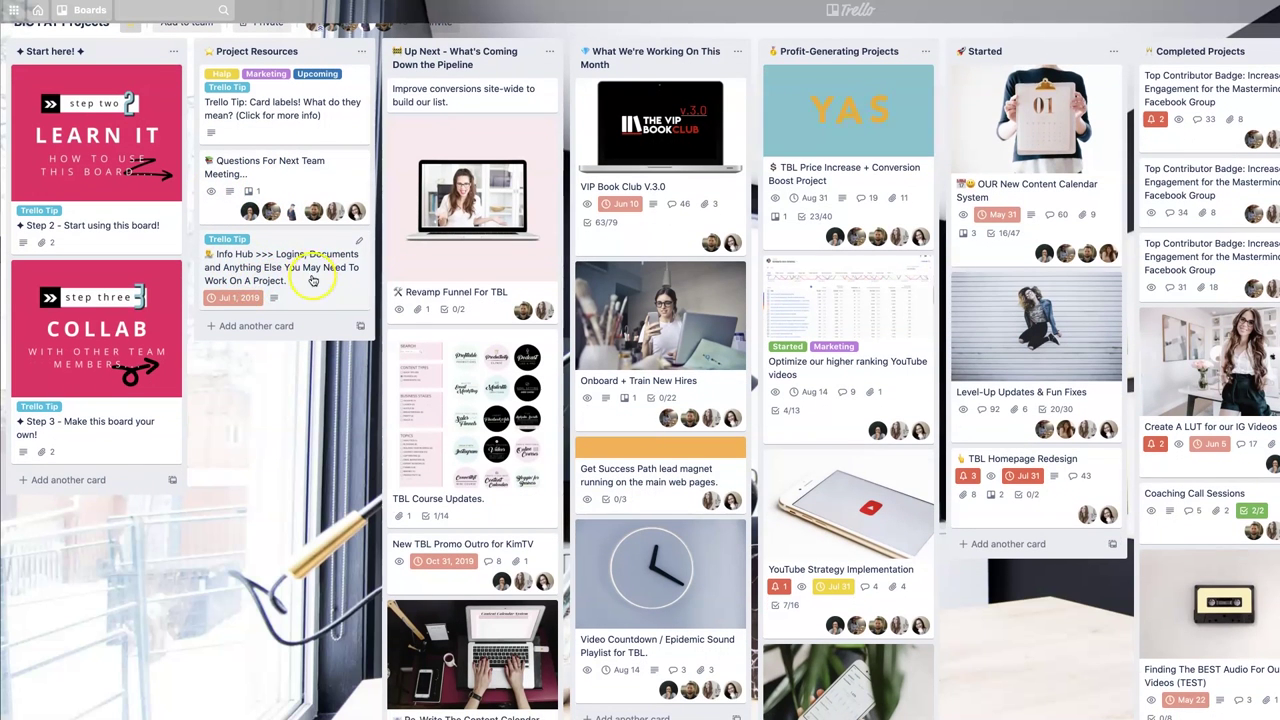
left_click(282, 276)
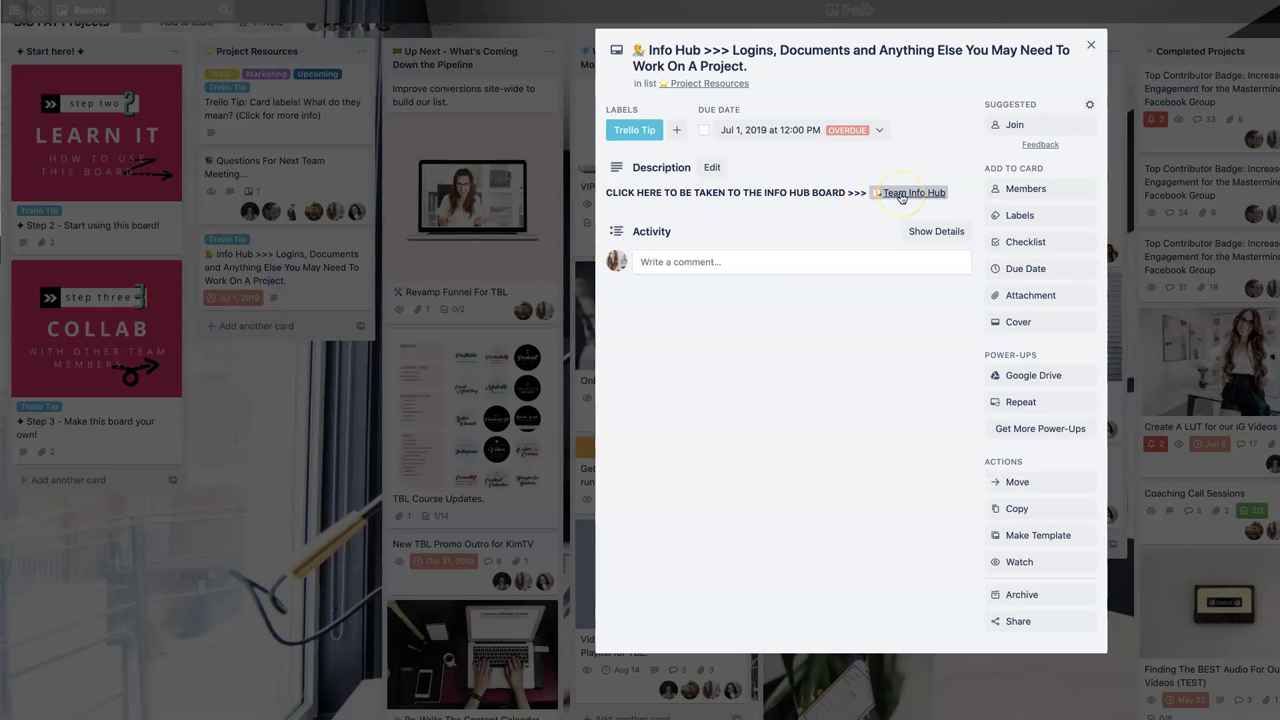
left_click(315, 390)
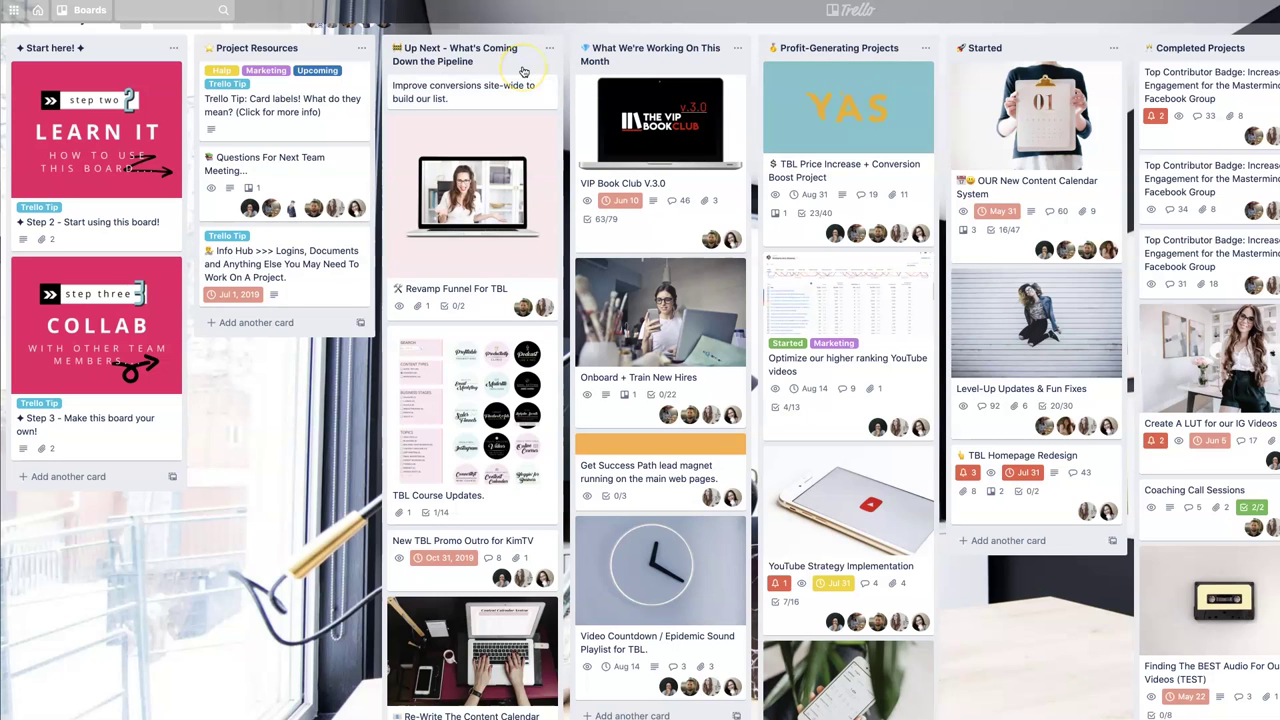
left_click(458, 55)
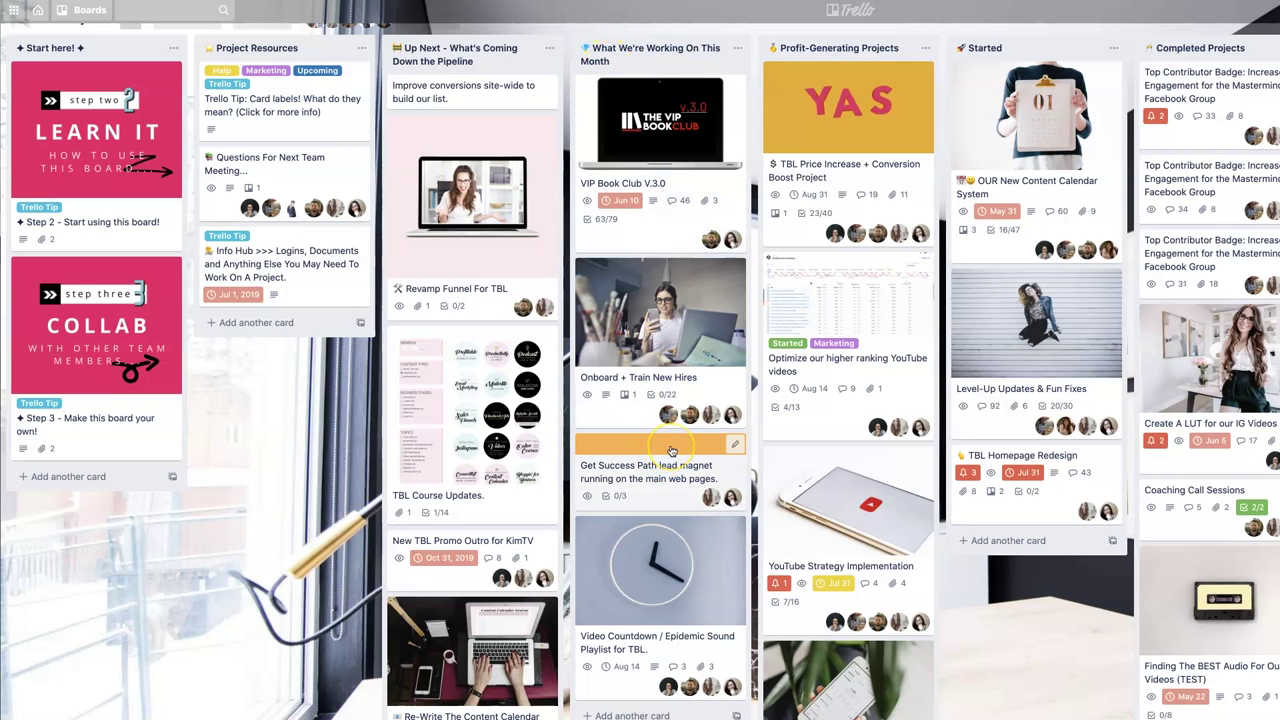
scroll(672, 452, "down", 2)
scroll(672, 452, "up", 2)
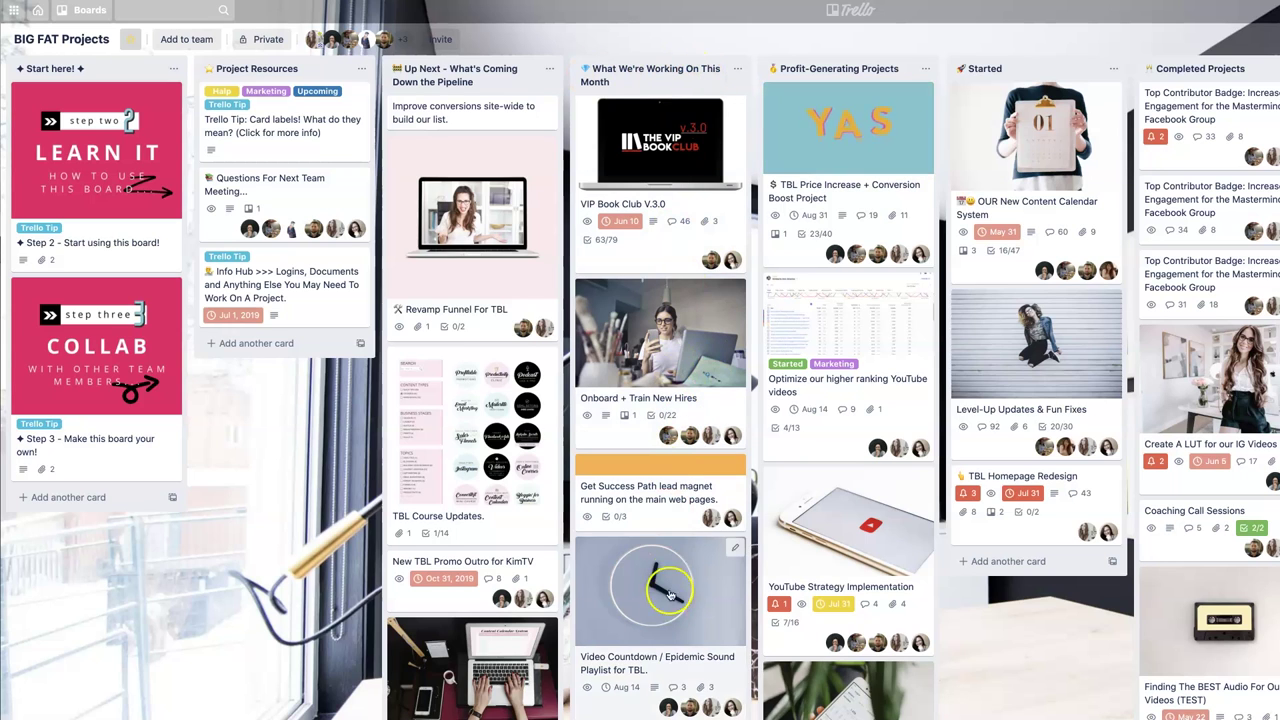
scroll(676, 240, "down", 2)
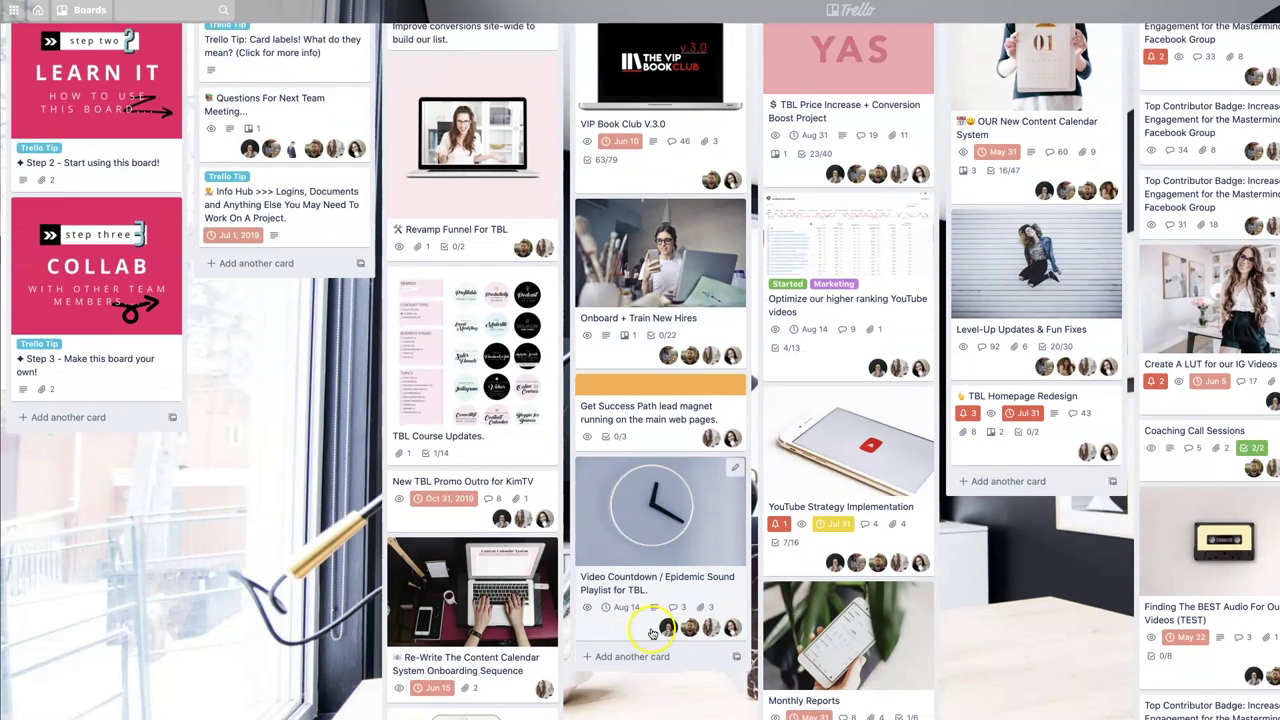
scroll(690, 495, "up", 2)
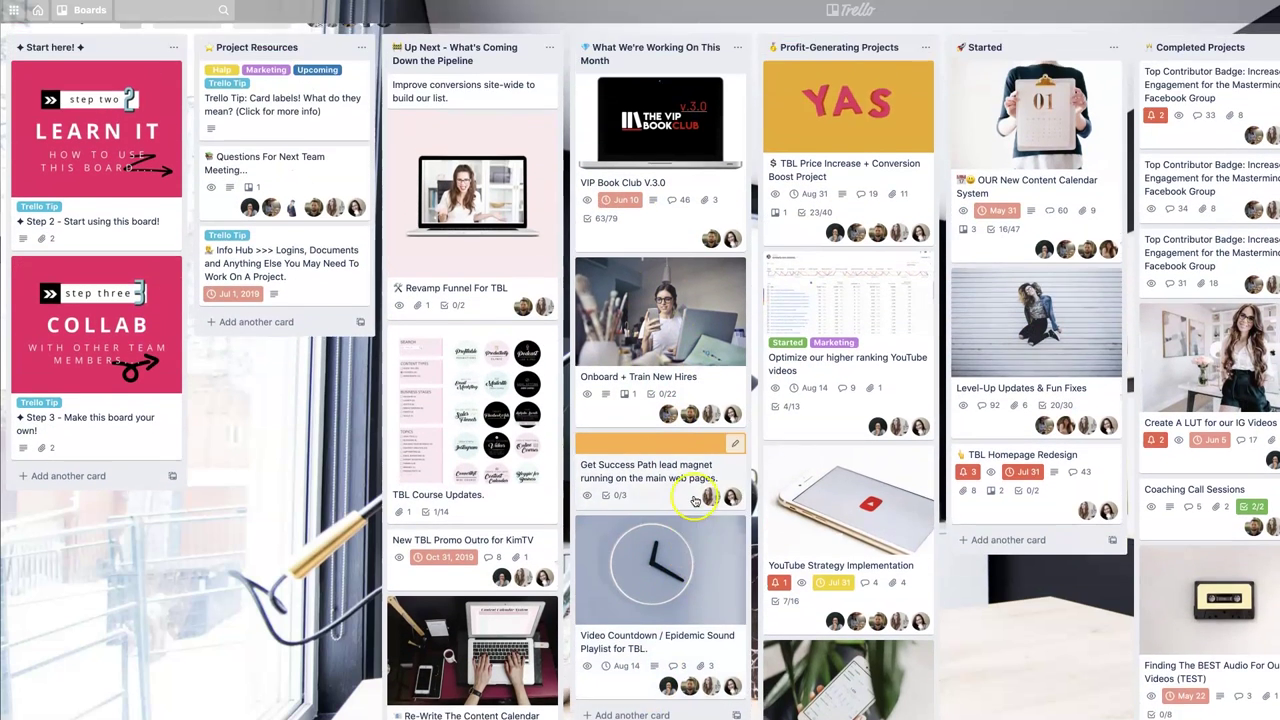
scroll(695, 500, "up", 1)
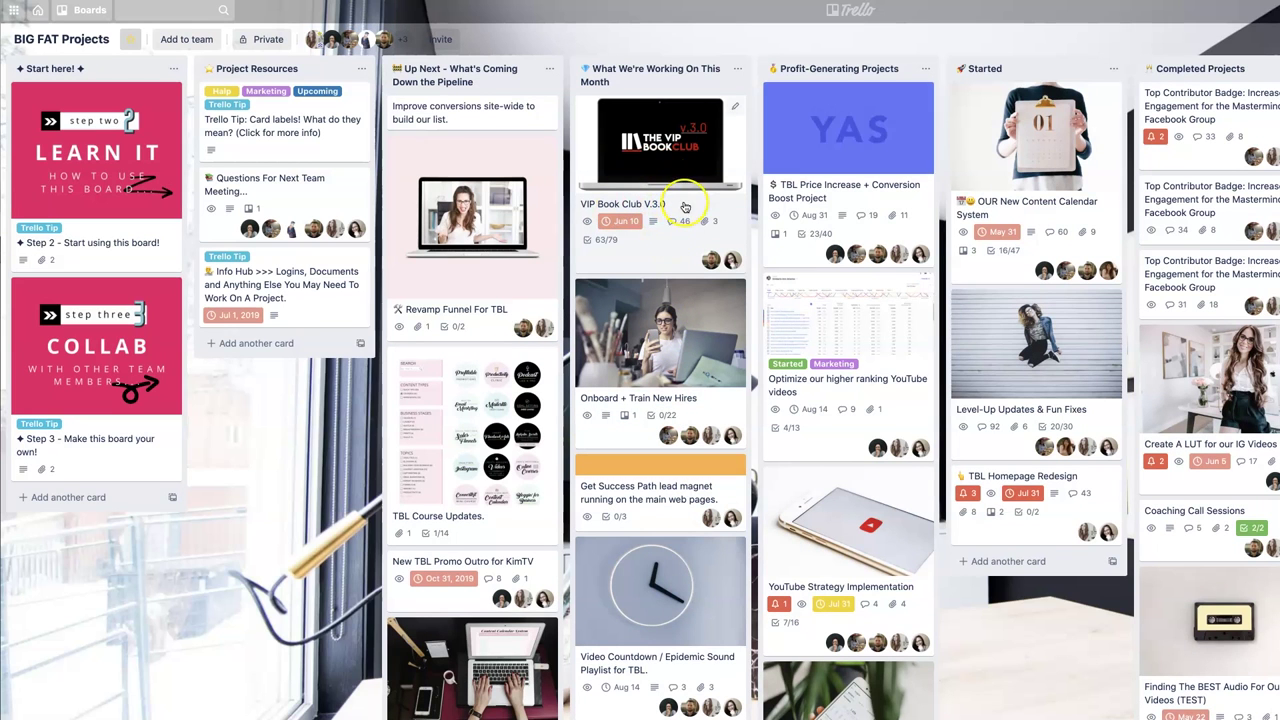
left_click(685, 207)
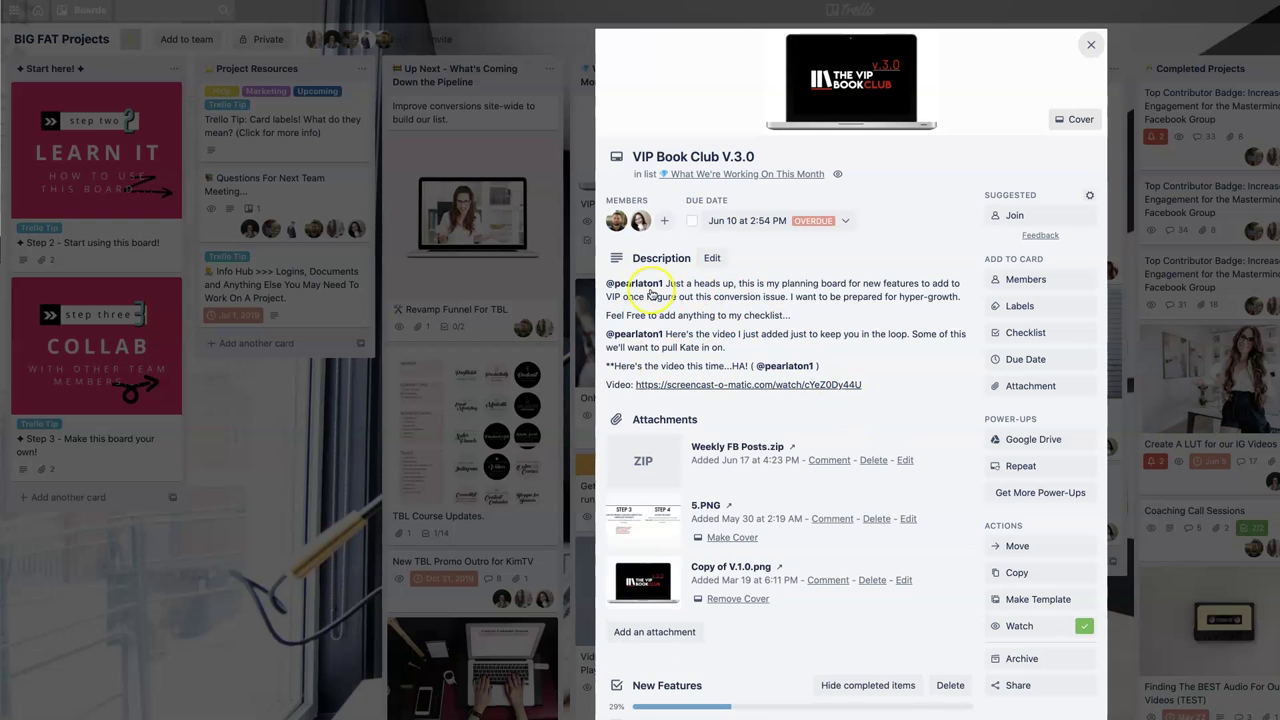
scroll(700, 310, "down", 5)
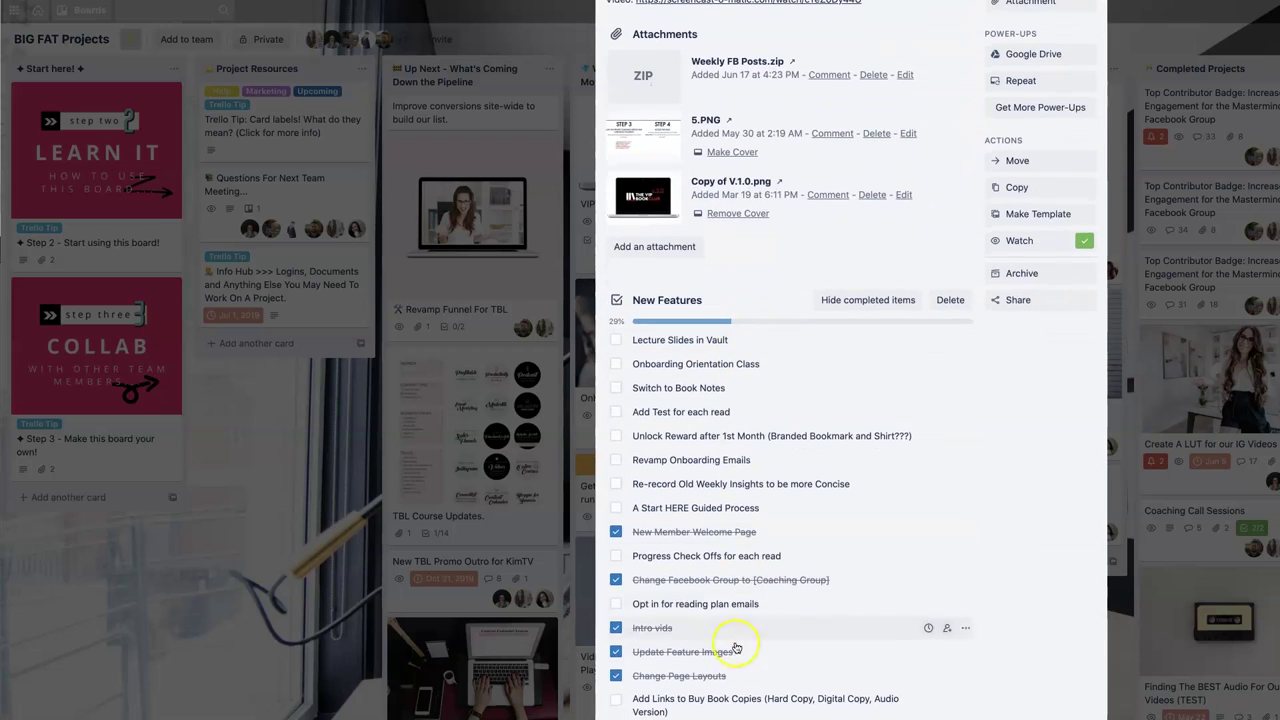
scroll(771, 590, "down", 7)
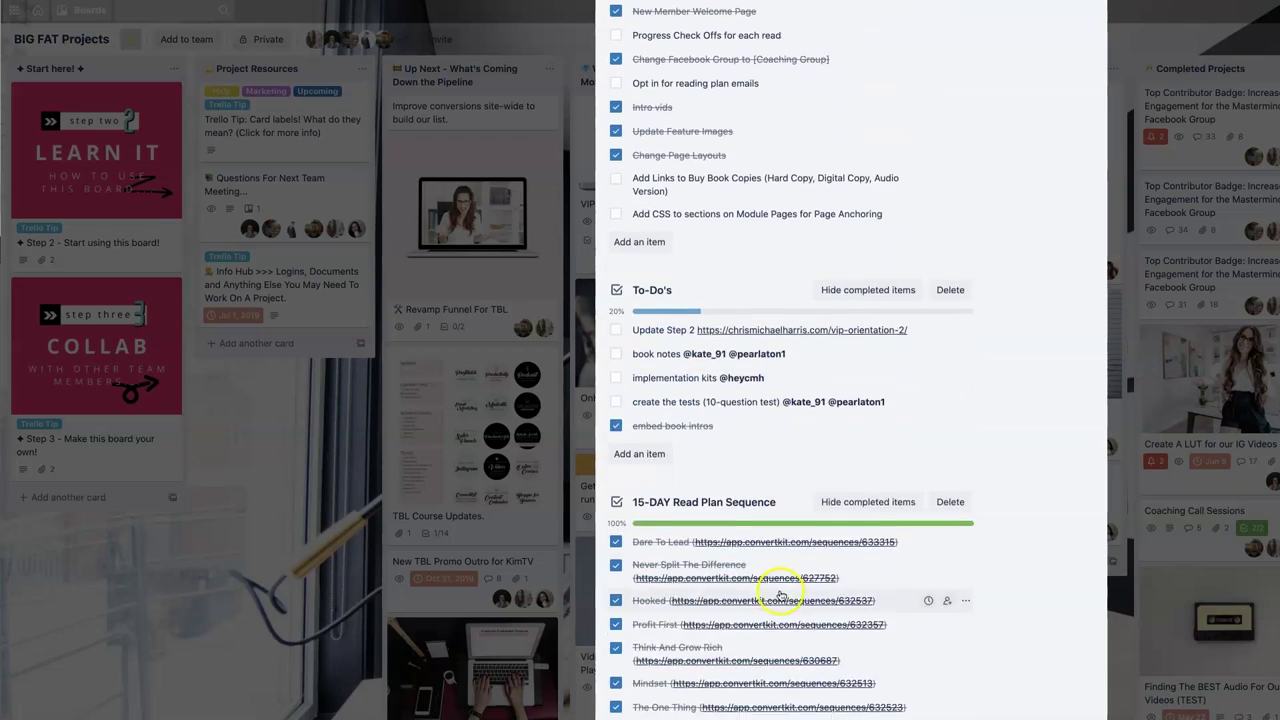
scroll(781, 595, "down", 12)
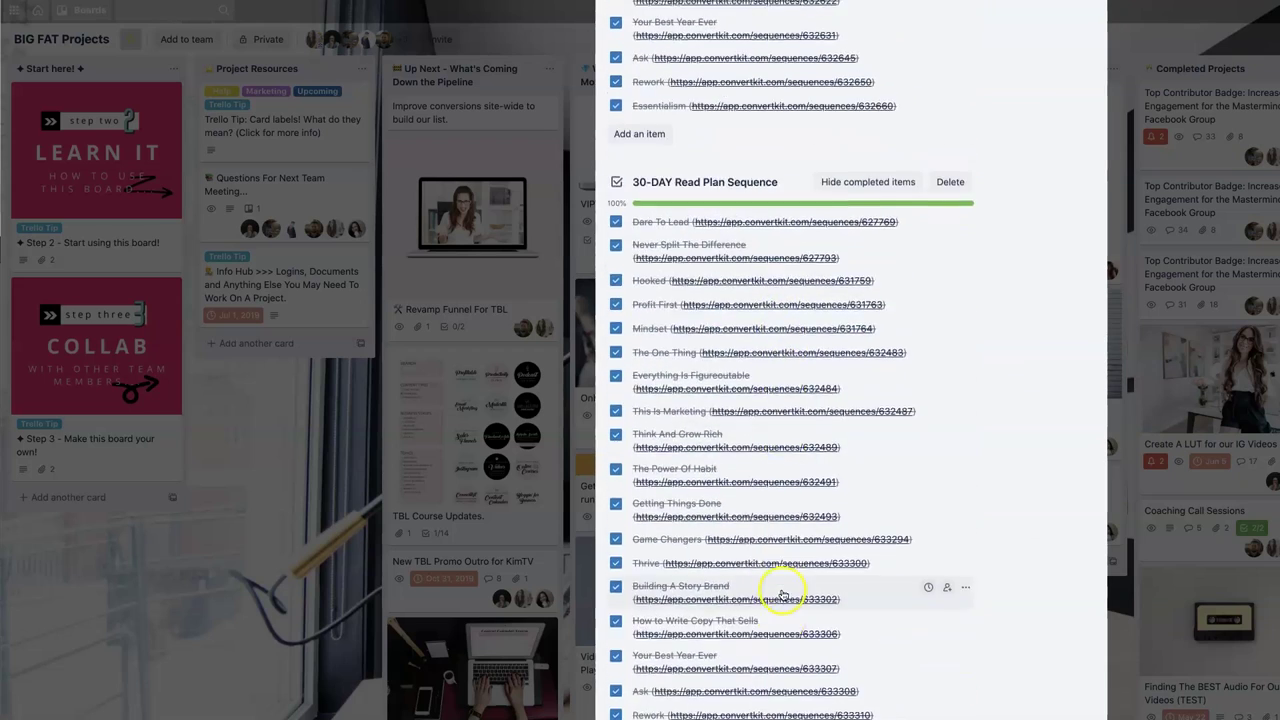
scroll(781, 595, "down", 20)
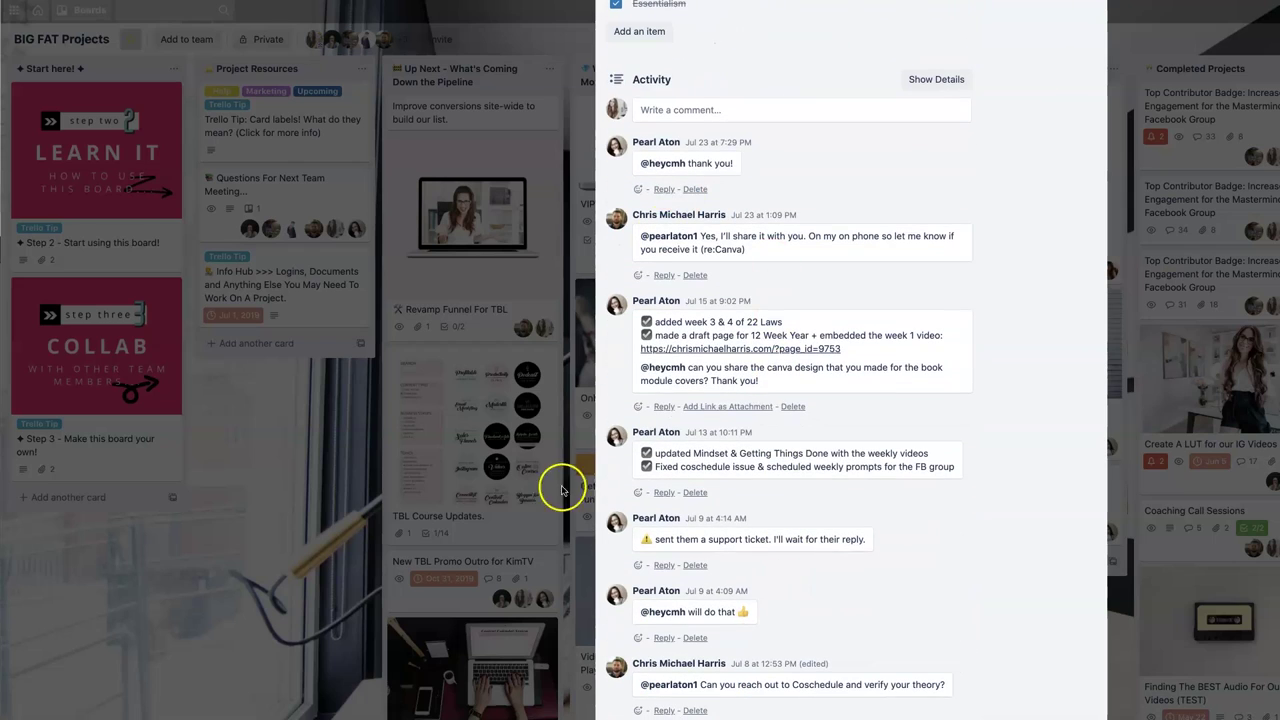
left_click(580, 637)
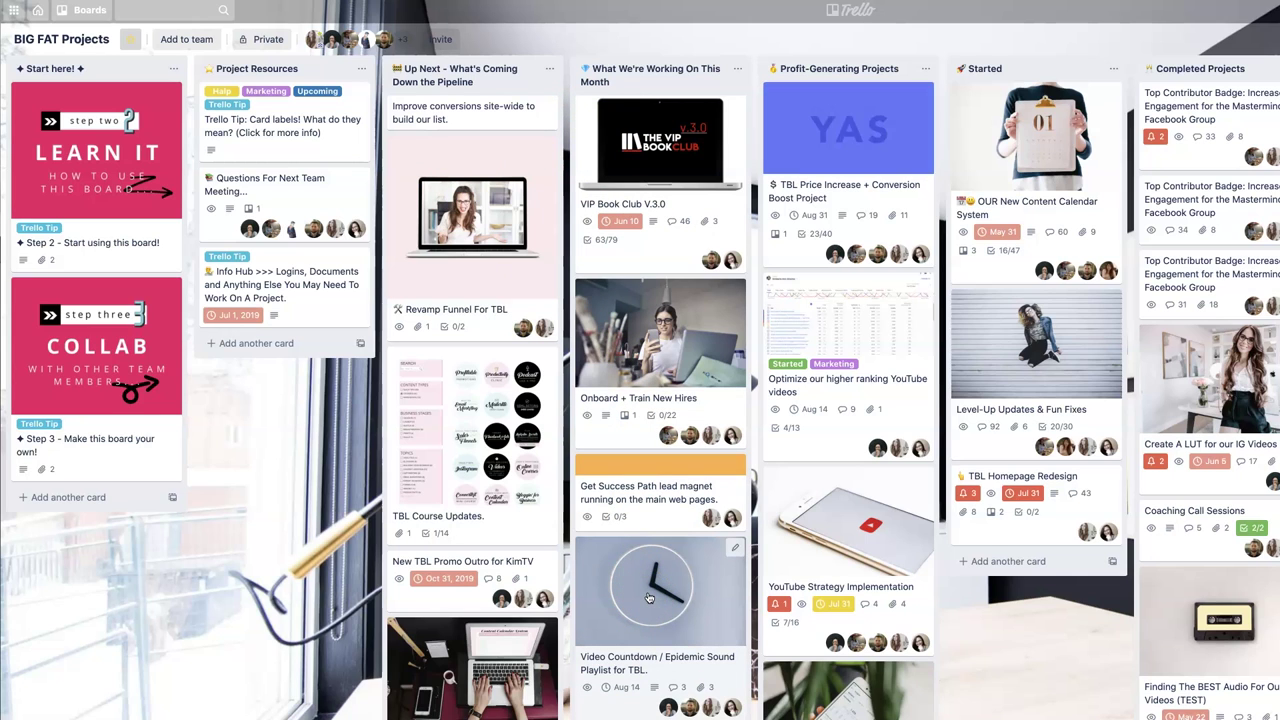
left_click(1085, 408)
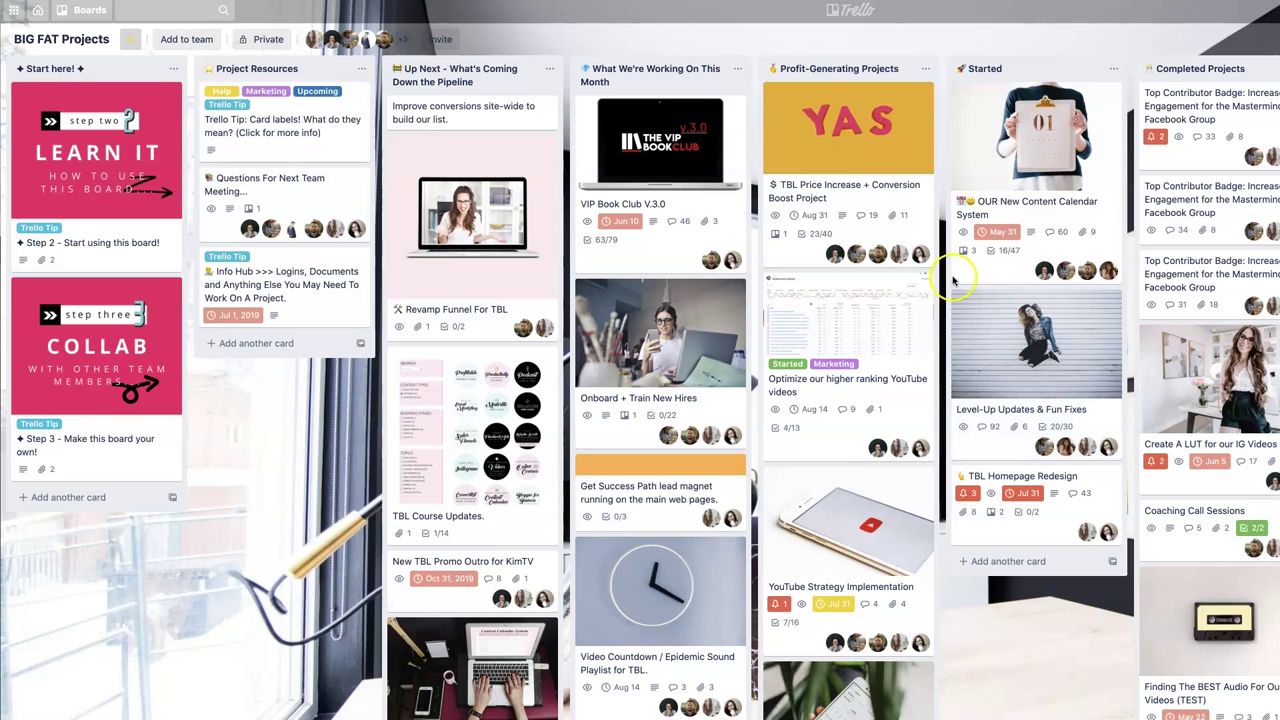
left_click(641, 408)
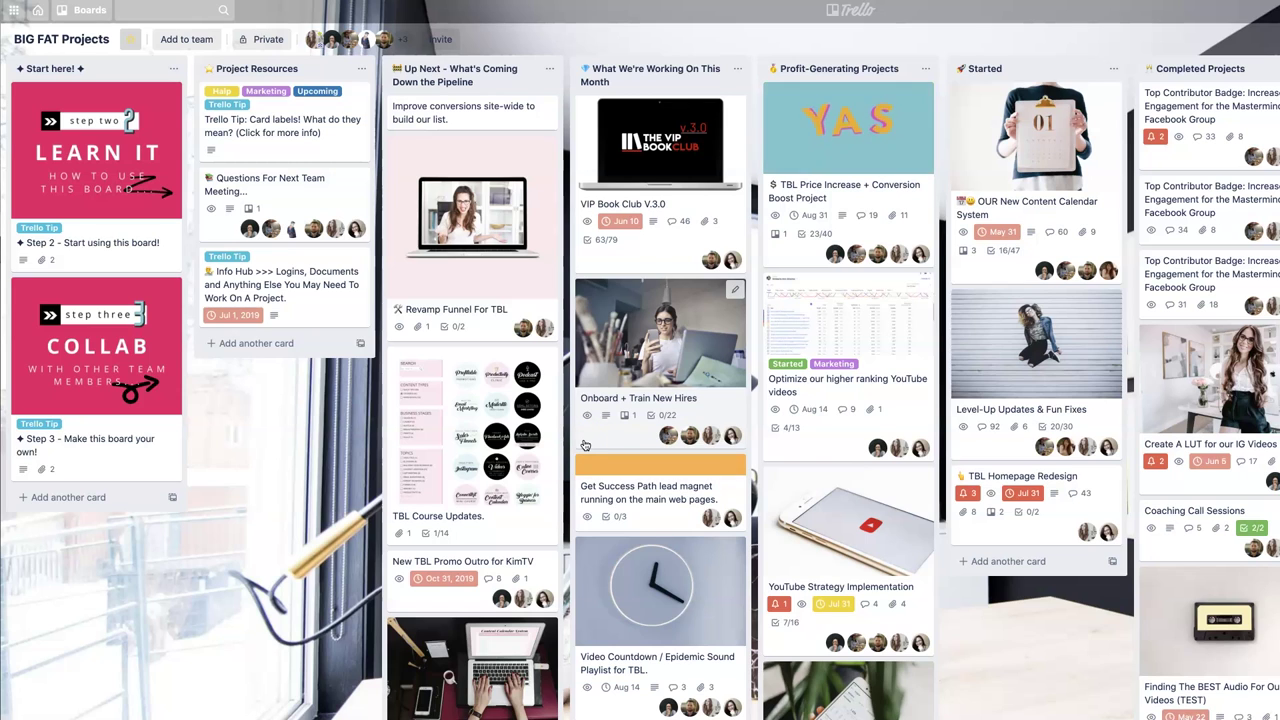
left_click(543, 447)
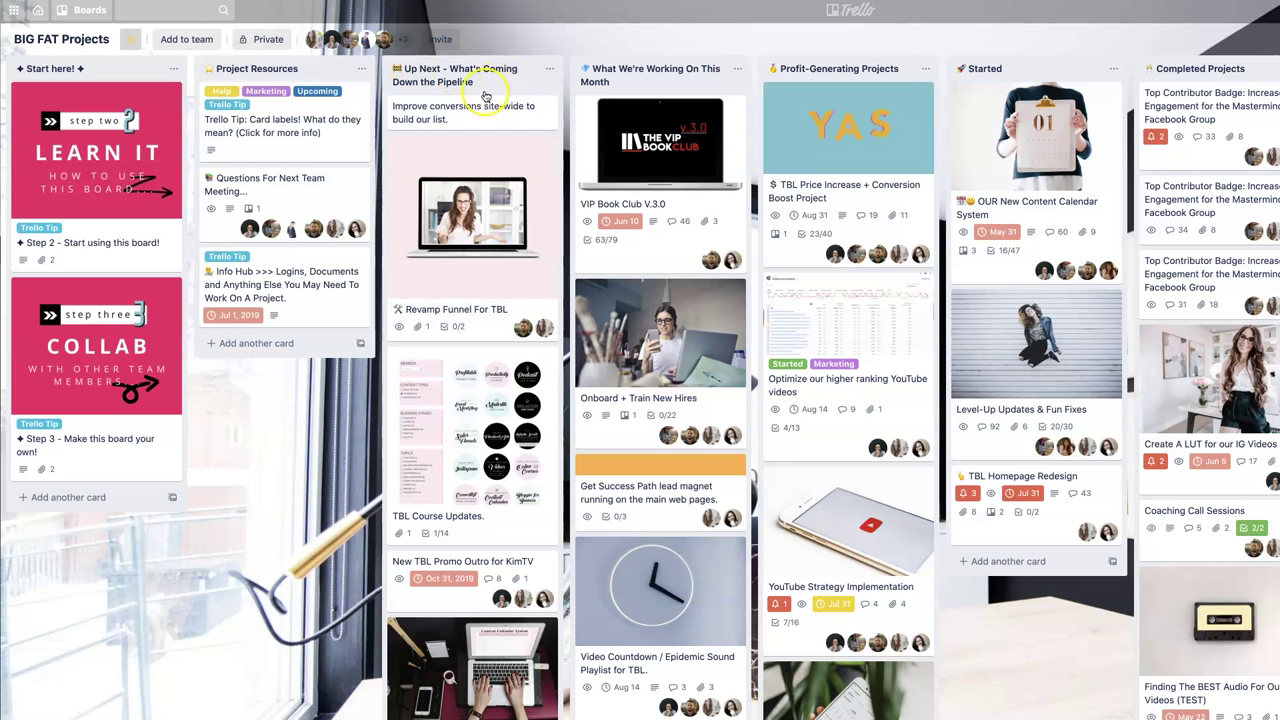
scroll(522, 298, "down", 10)
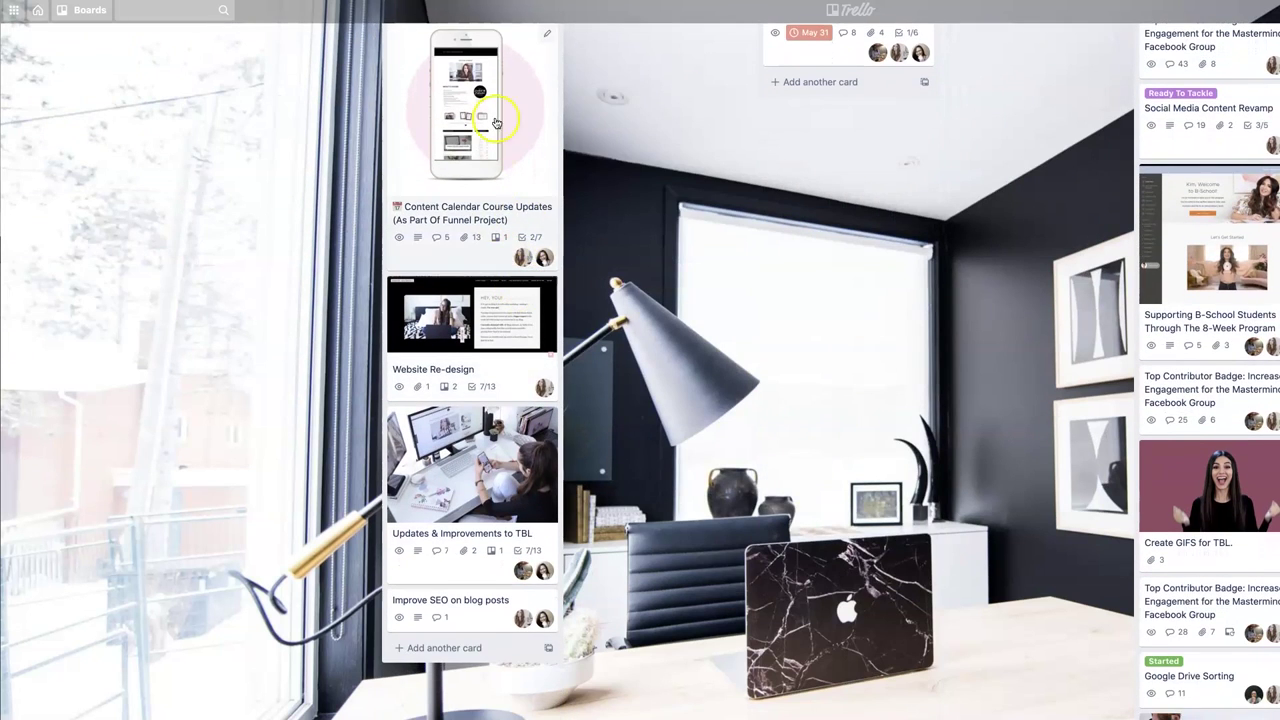
scroll(491, 375, "up", 5)
scroll(491, 375, "up", 10)
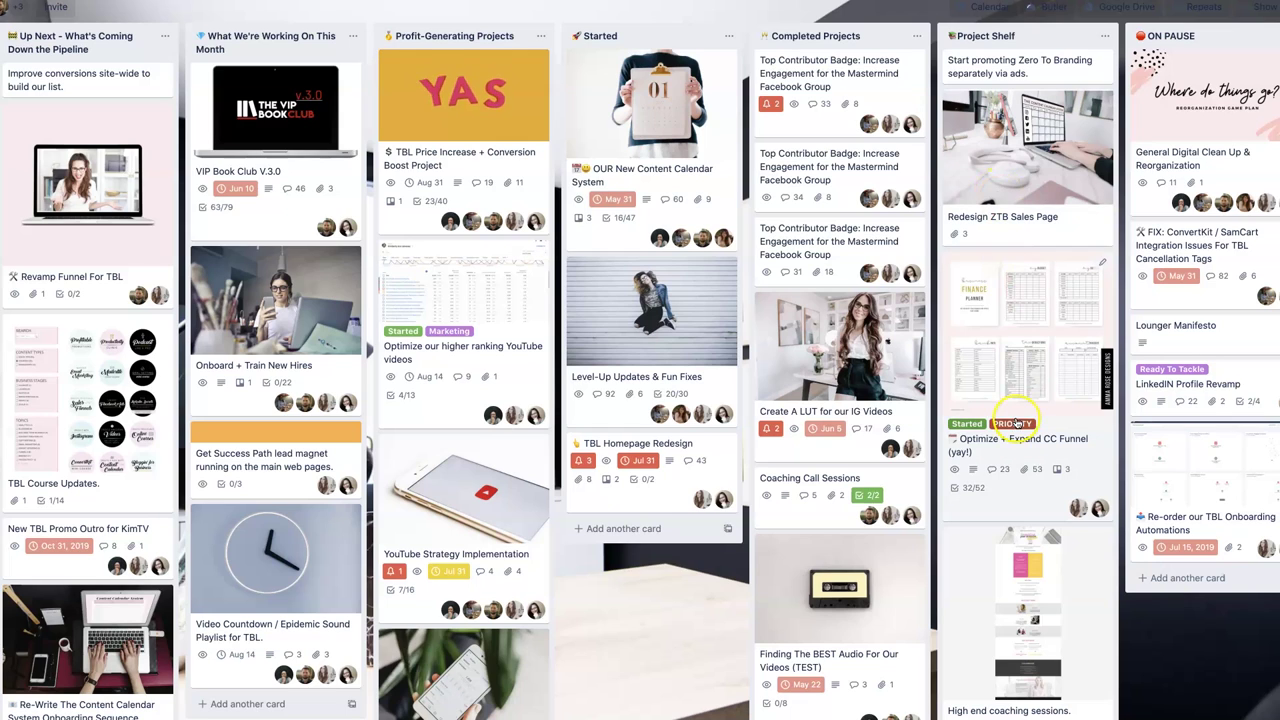
left_click(1050, 64)
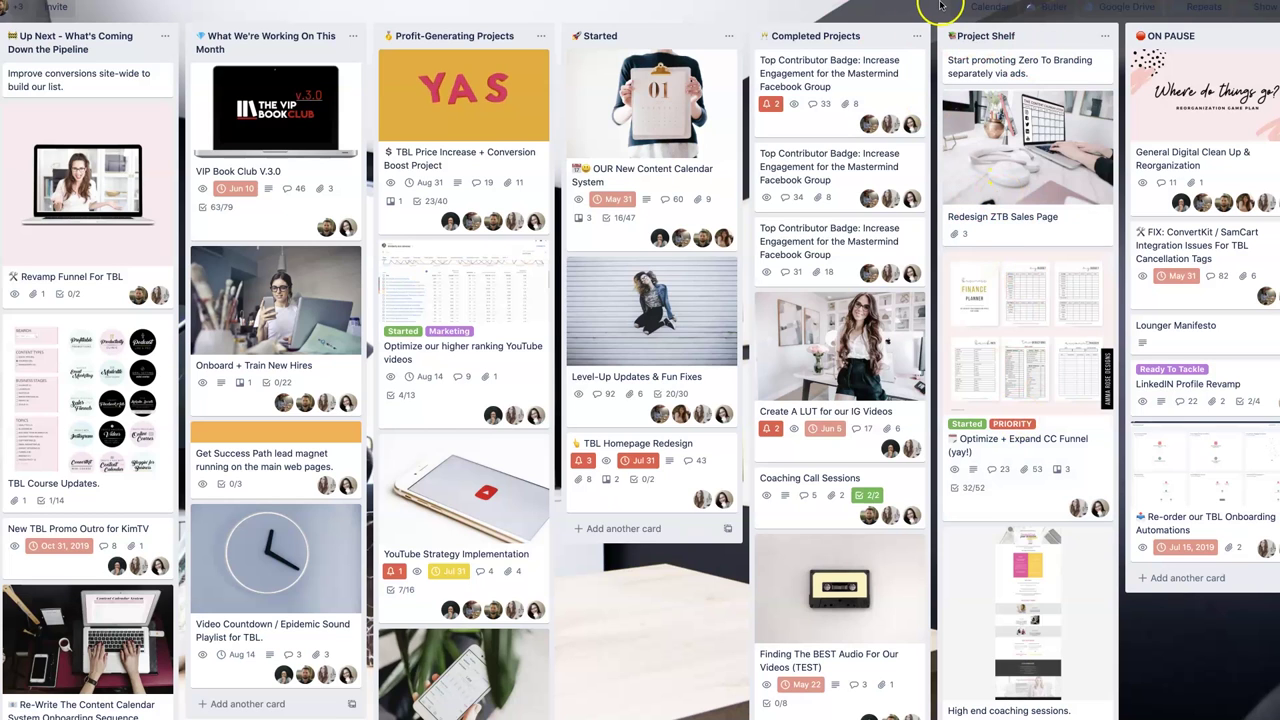
mouse_move(982, 162)
left_mouse_down()
mouse_move(240, 151)
mouse_move(430, 115)
mouse_move(1155, 160)
mouse_move(1000, 160)
left_mouse_up()
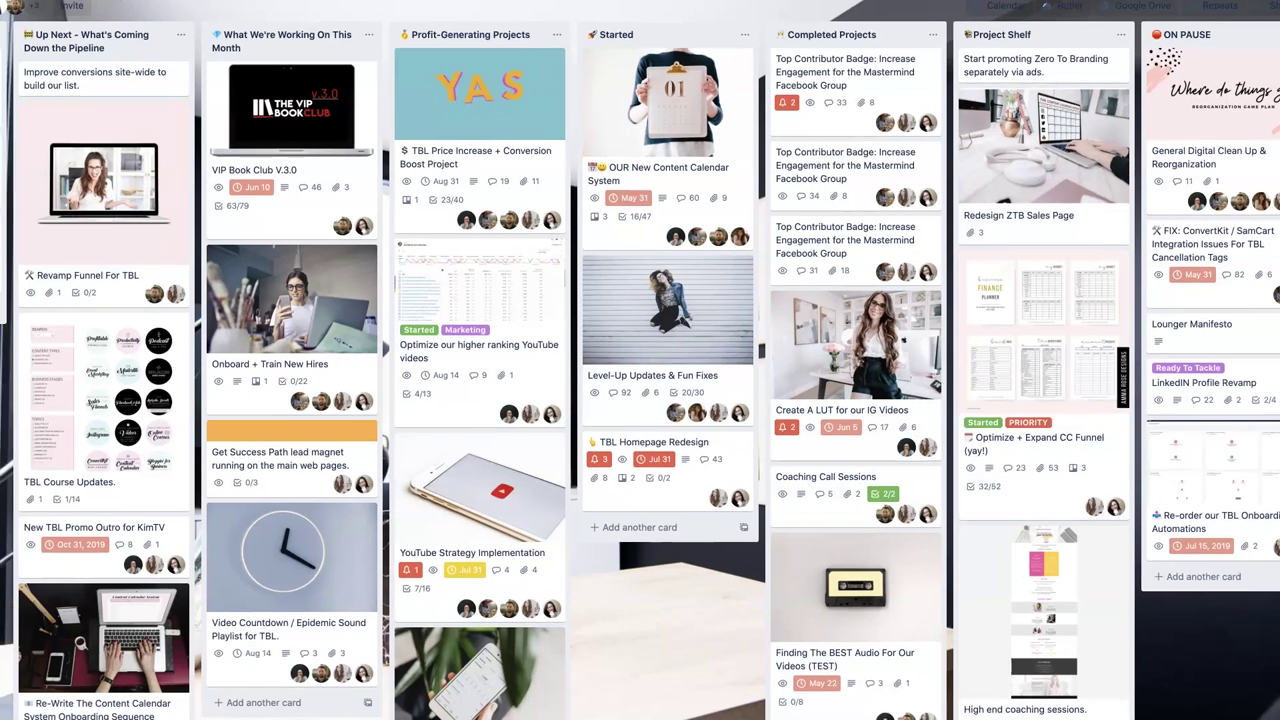
scroll(228, 313, "down", 8)
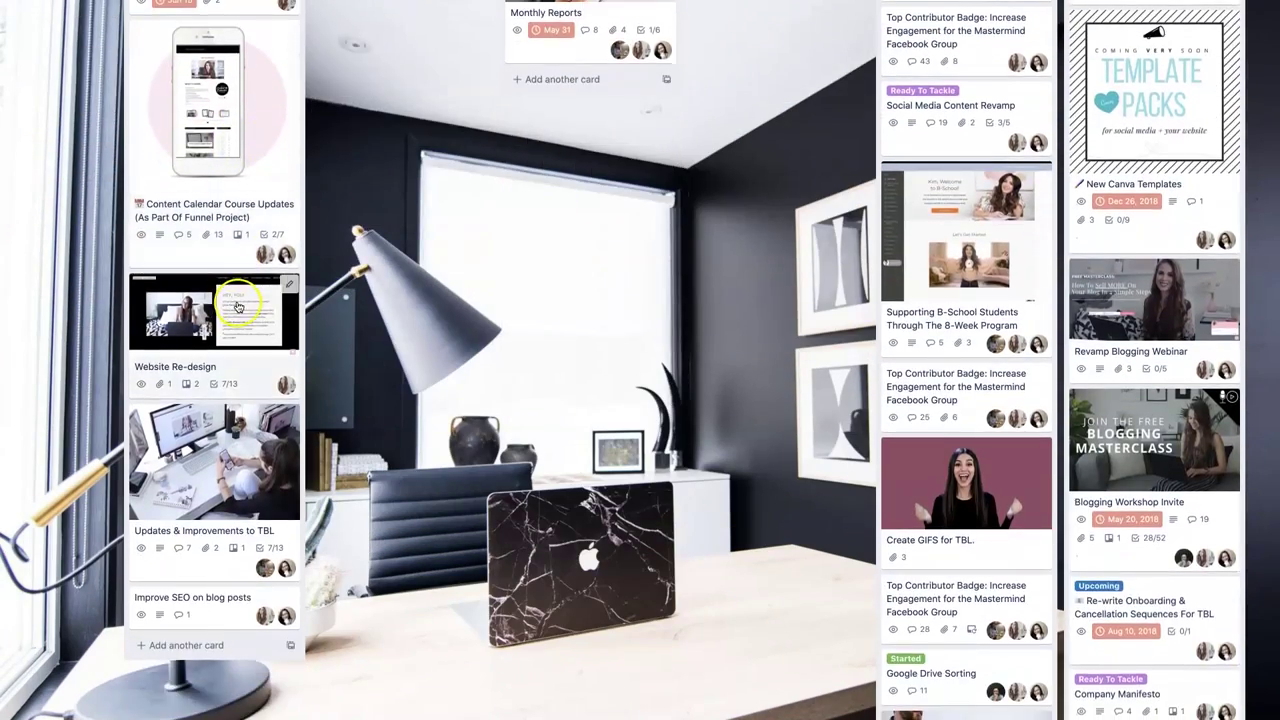
scroll(237, 307, "up", 8)
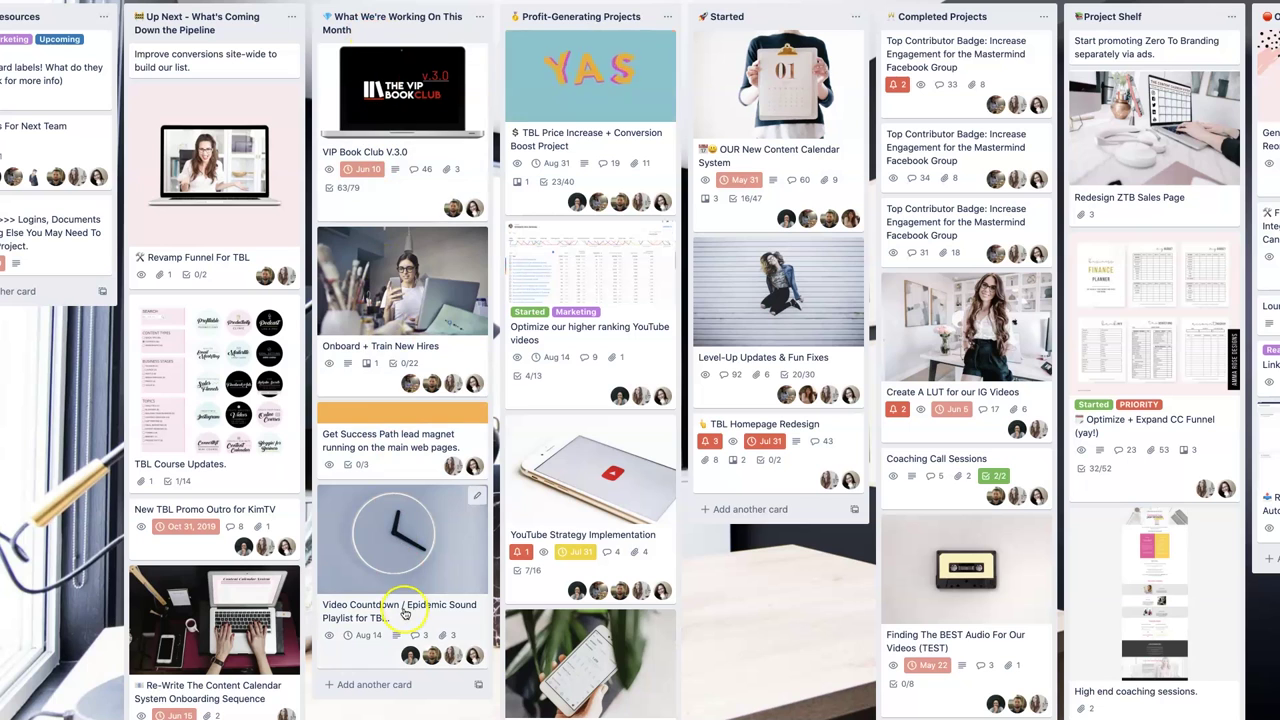
left_click_drag(520, 150, 444, 405)
Put YouTube Strategy Implementation and Monthly Reports atop Profit-Generating Projects, then Optimize YouTube videos
left_click_drag(560, 190, 449, 440)
left_click_drag(560, 150, 430, 533)
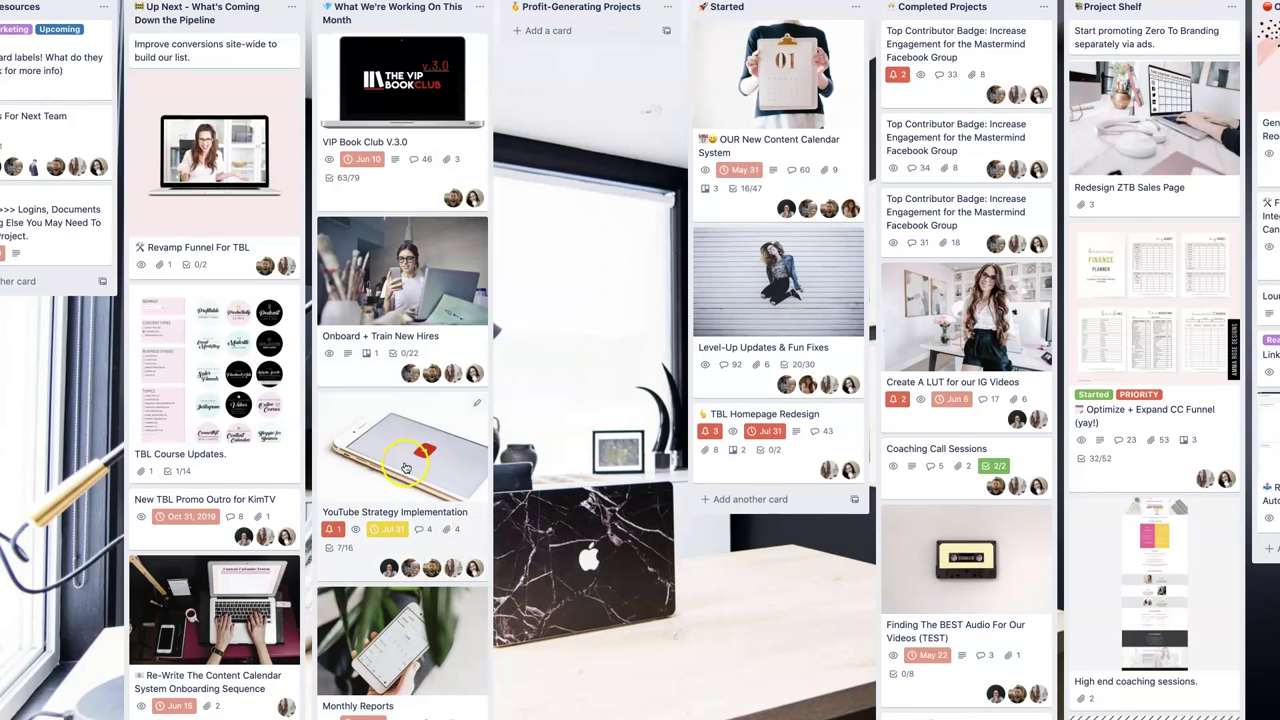
scroll(400, 490, "up", 1)
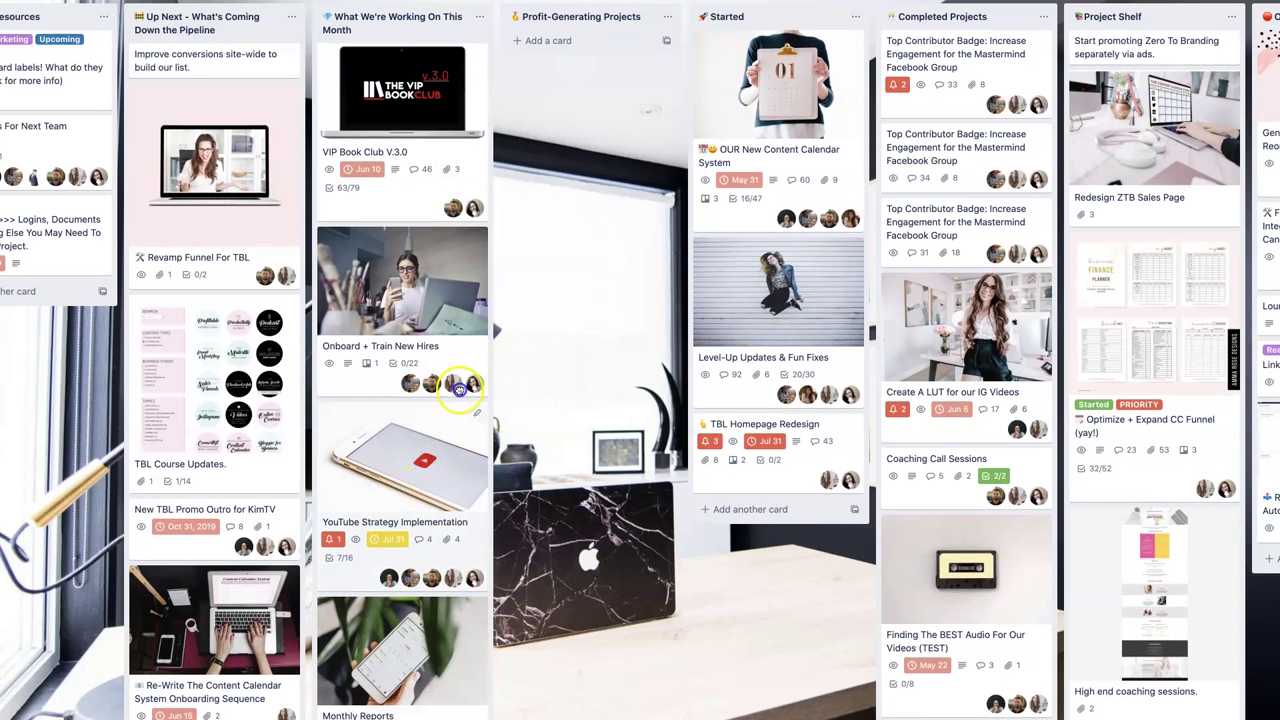
left_click_drag(460, 405, 566, 283)
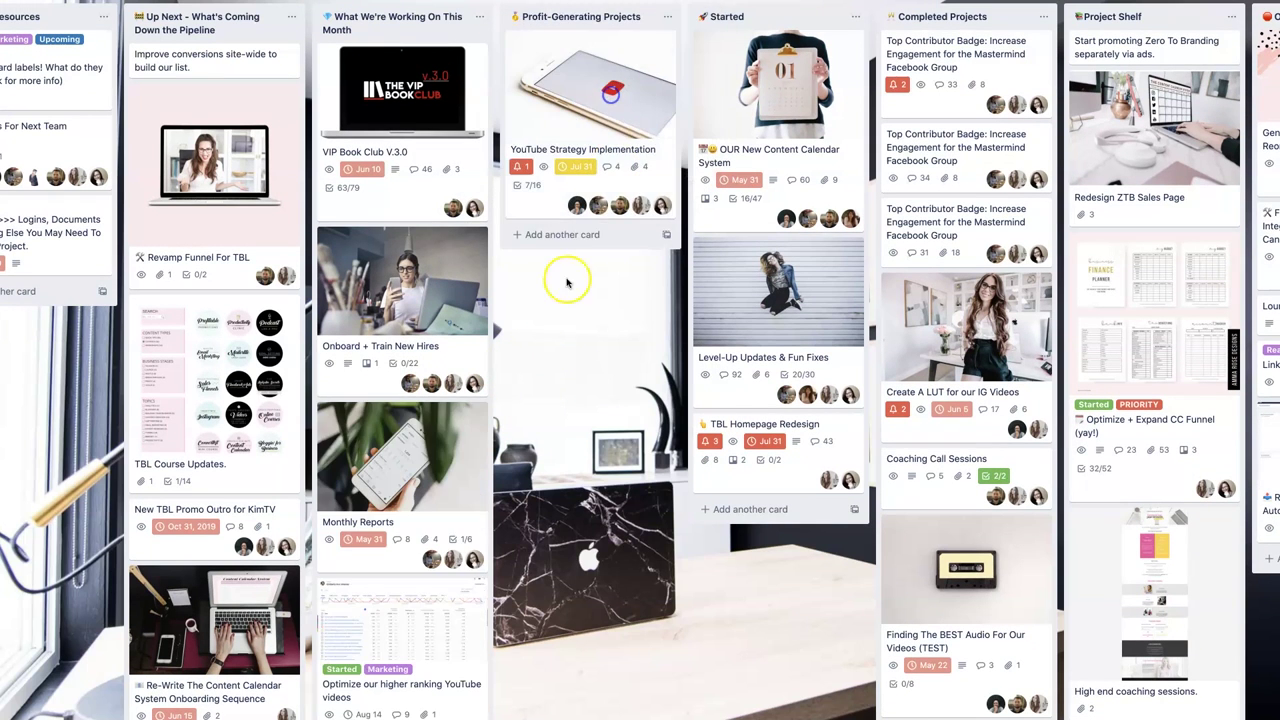
left_click_drag(437, 433, 560, 310)
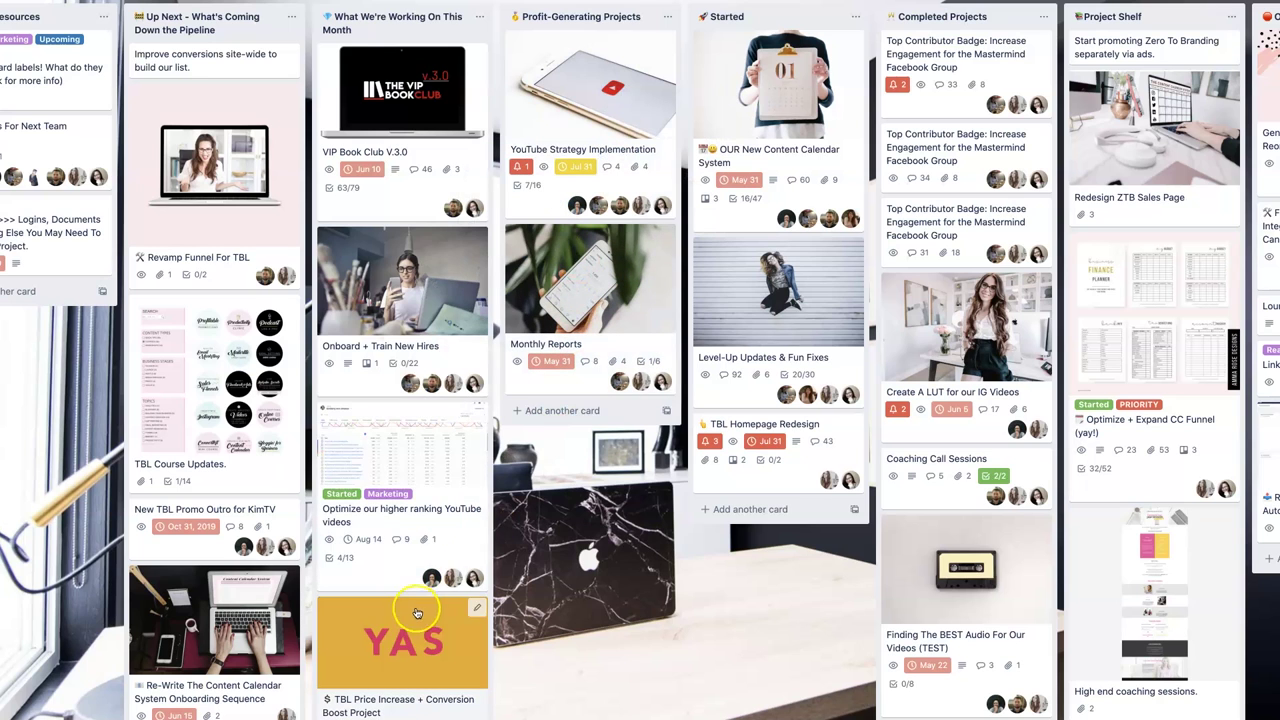
left_click_drag(409, 466, 604, 360)
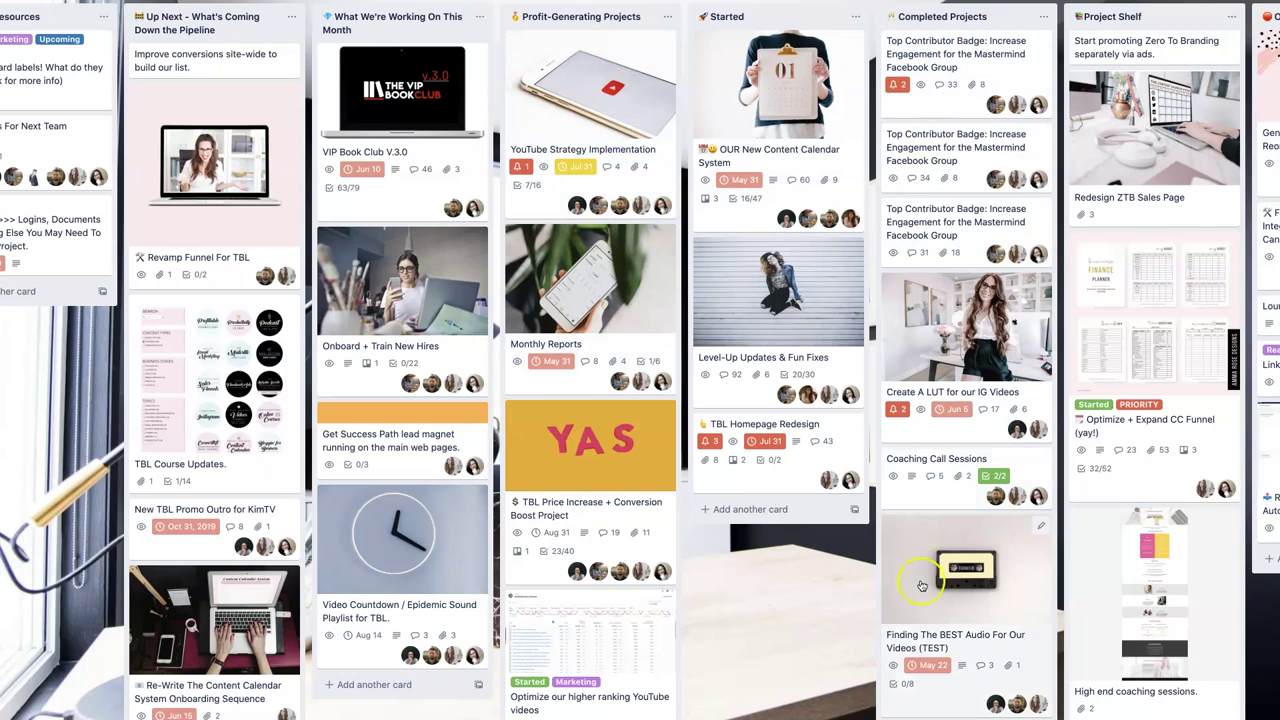
scroll(1004, 528, "down", 20)
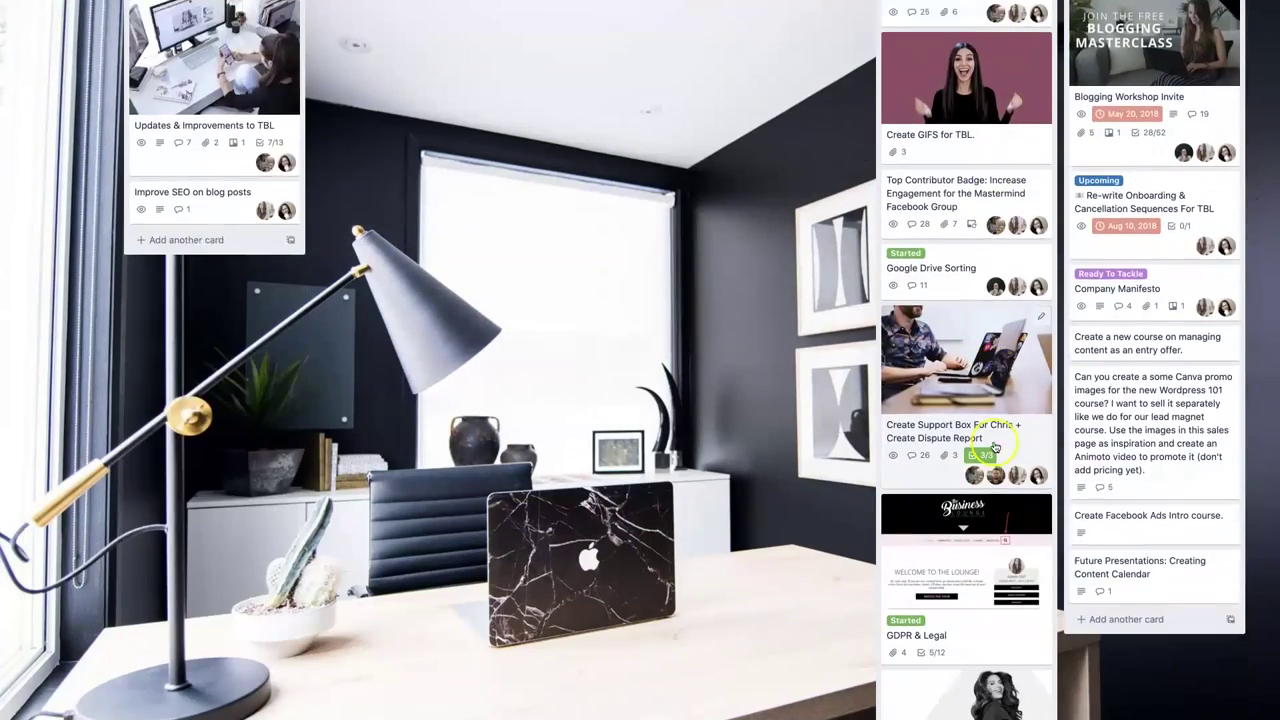
scroll(996, 446, "down", 10)
scroll(996, 446, "up", 15)
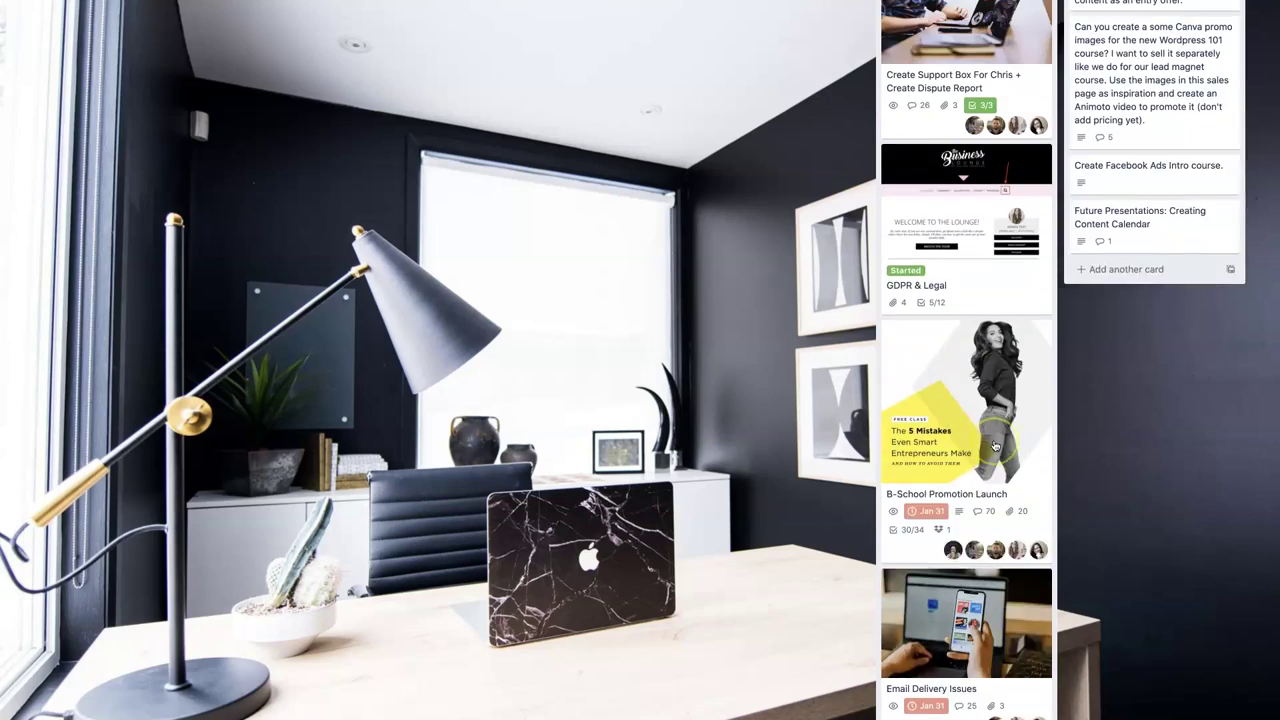
scroll(995, 446, "up", 15)
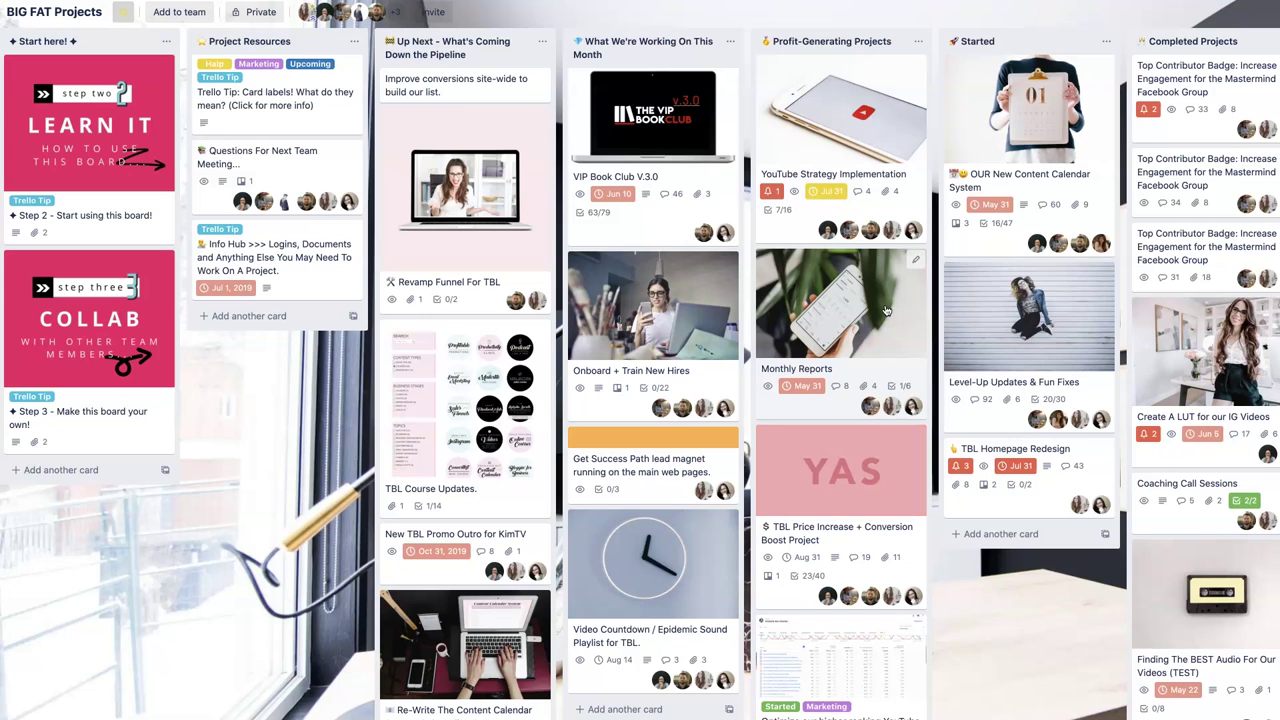
left_click(886, 310)
scroll(921, 398, "down", 10)
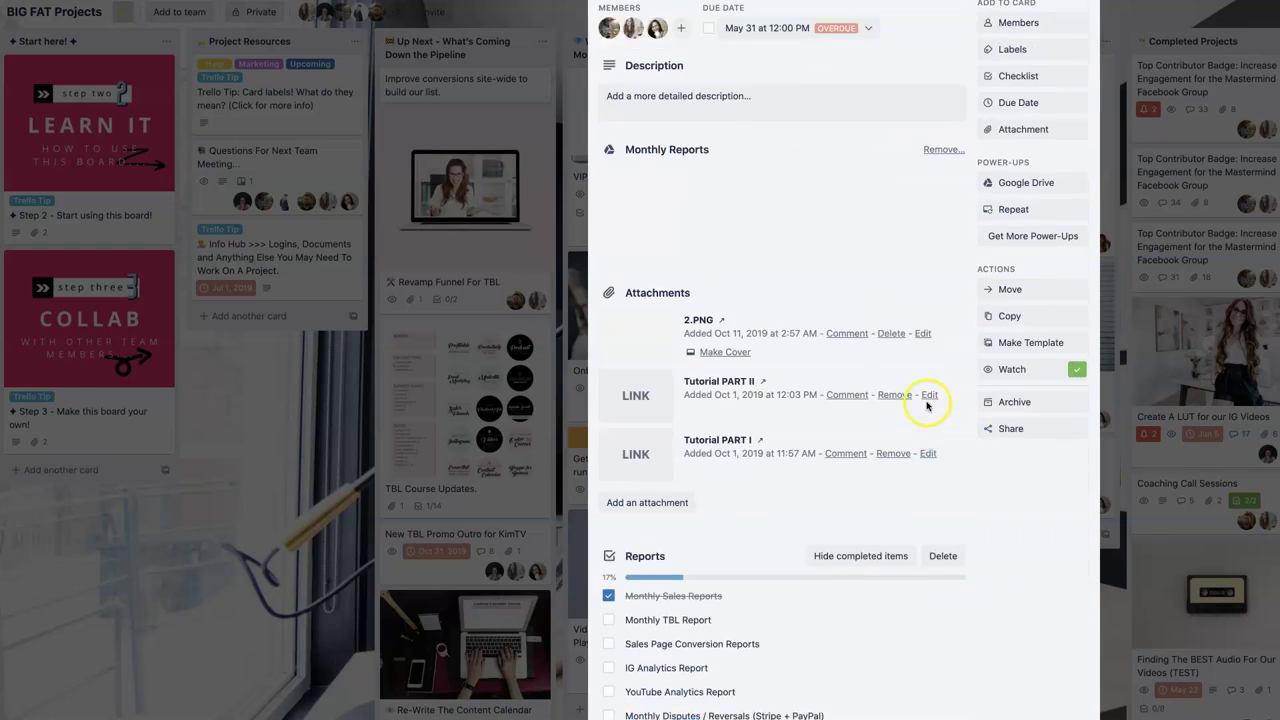
scroll(921, 398, "down", 10)
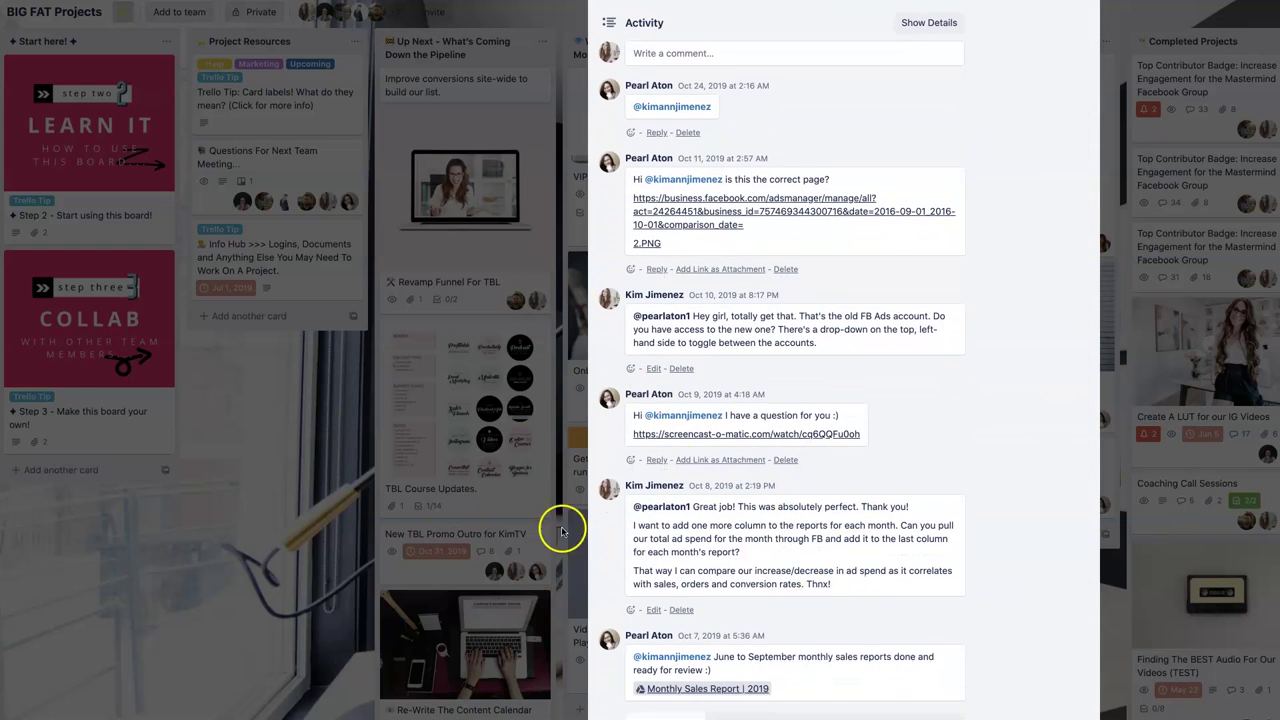
scroll(820, 534, "down", 3)
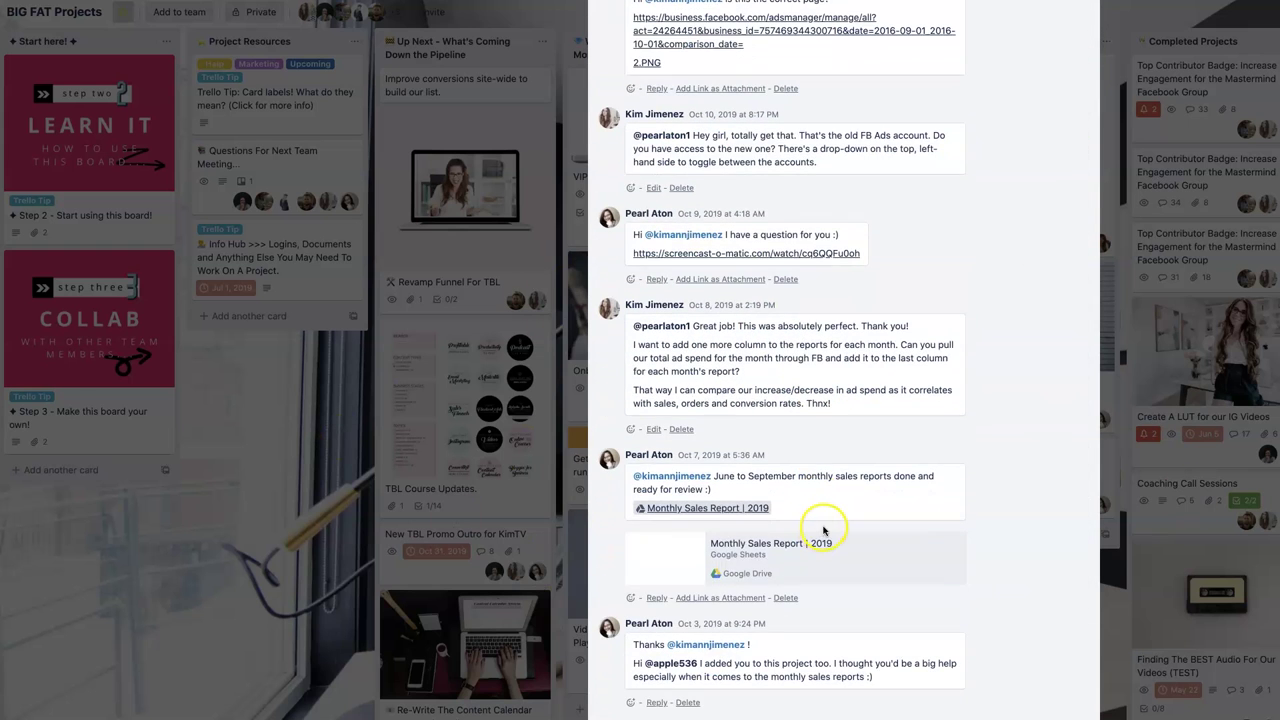
scroll(573, 560, "up", 1)
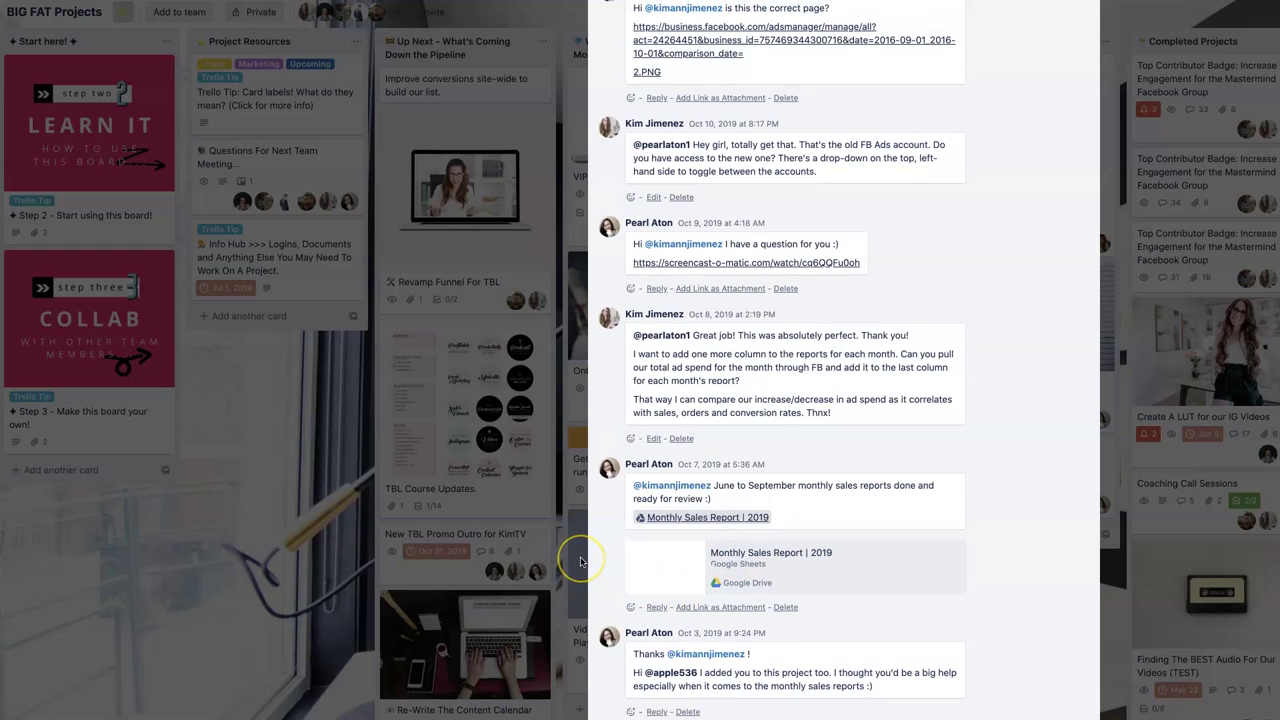
scroll(575, 557, "down", 1)
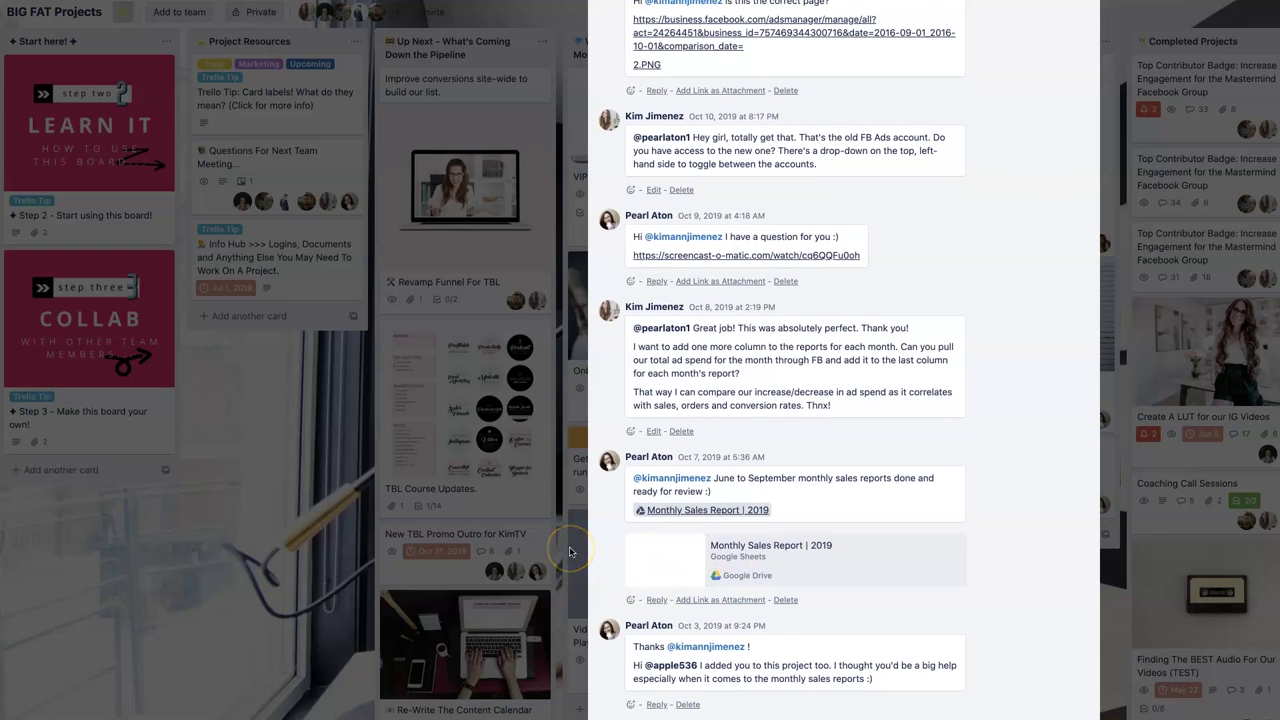
left_click(570, 550)
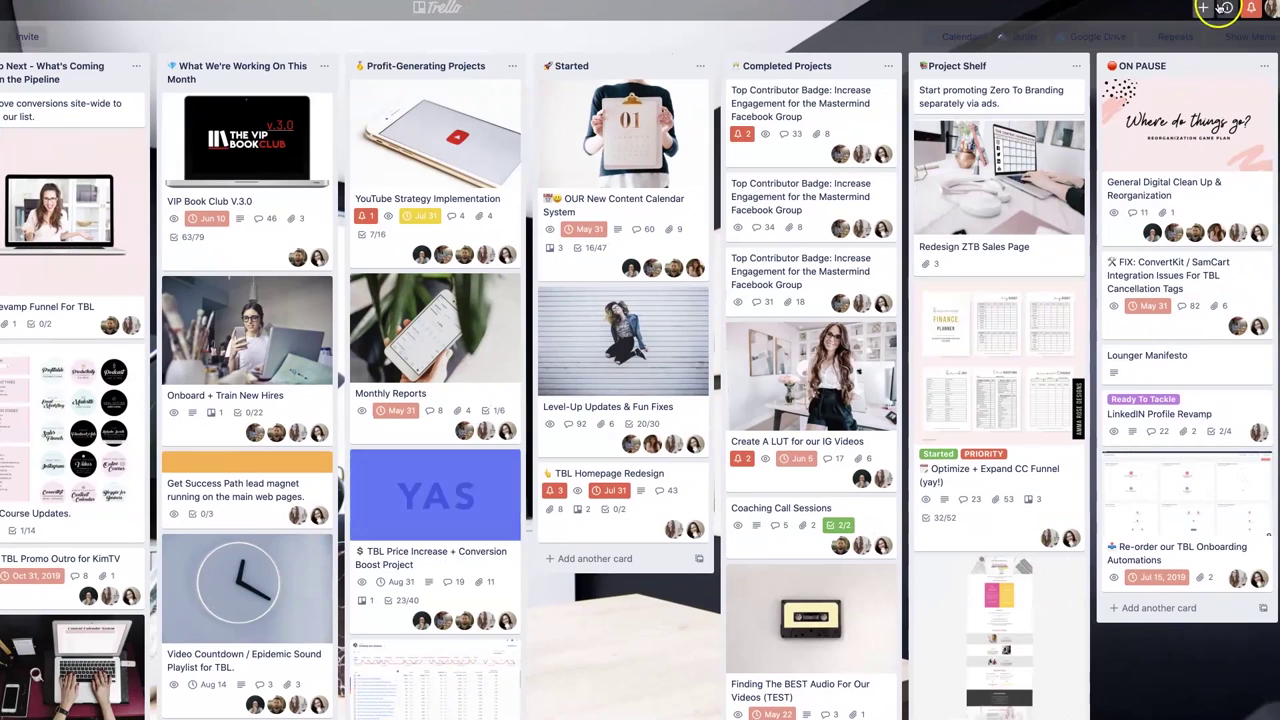
Create a new board titled 'Project' with Private visibility
left_click(1205, 9)
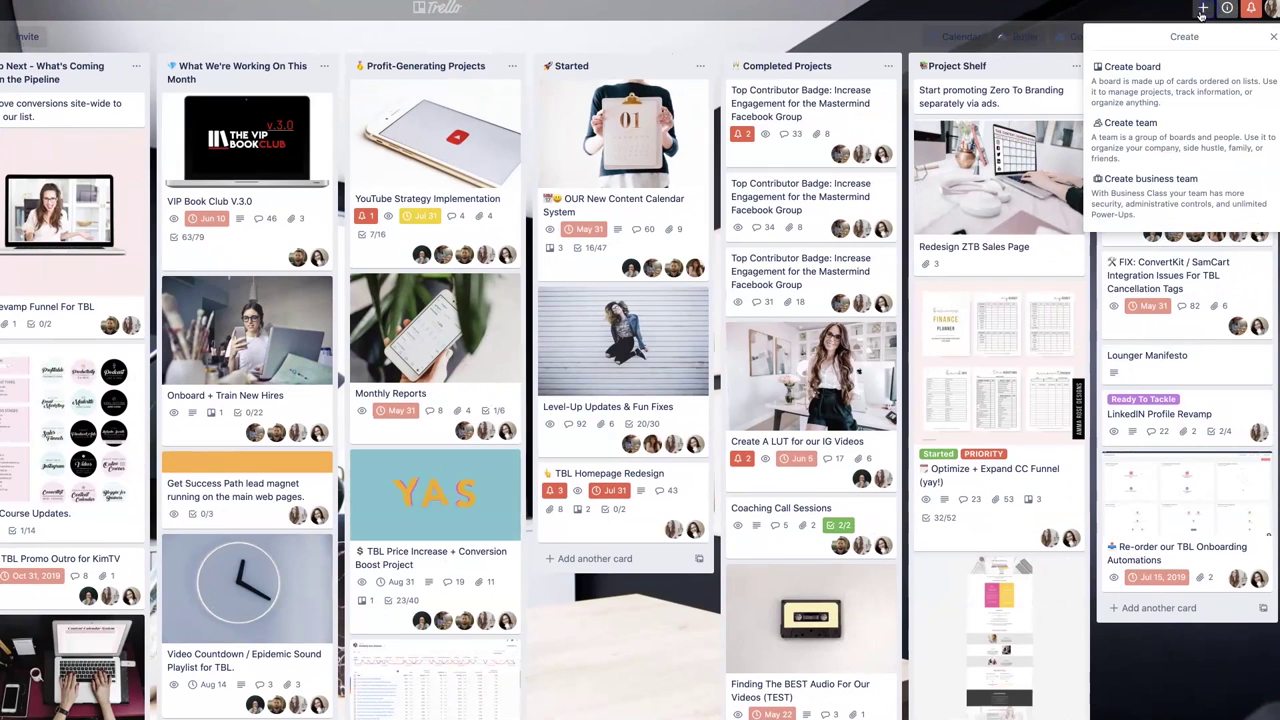
left_click(1173, 84)
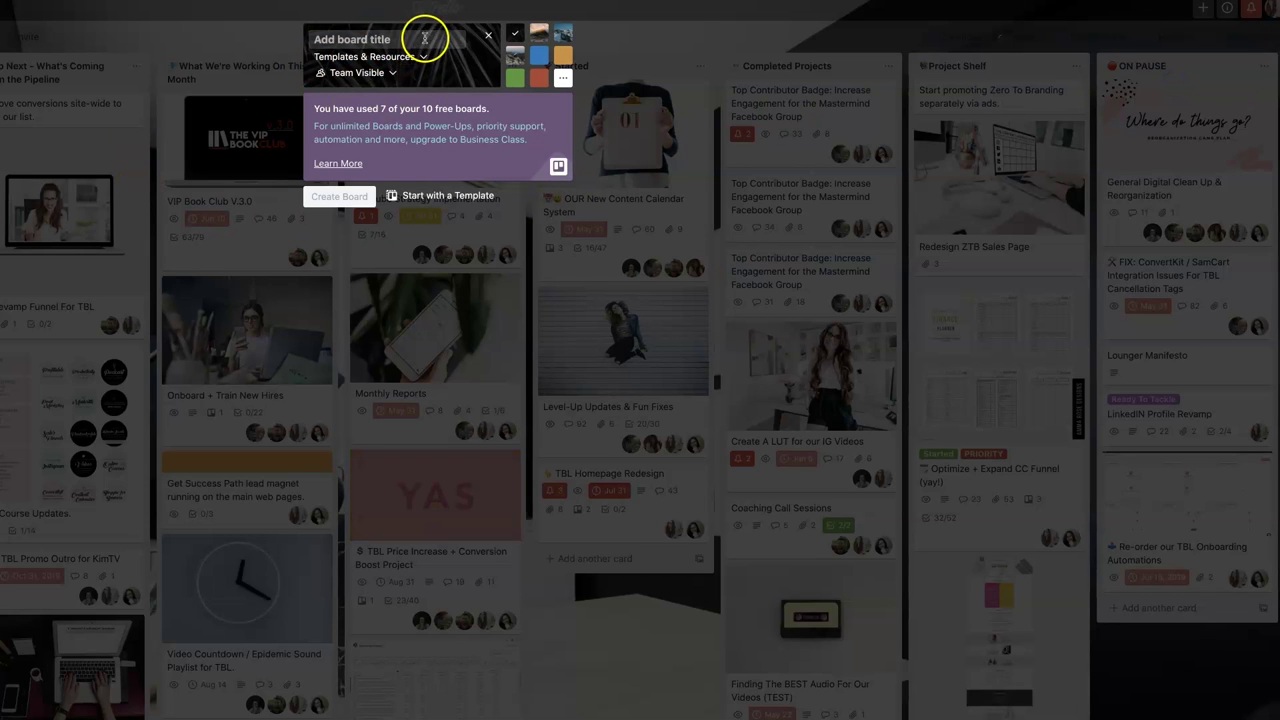
type("Project")
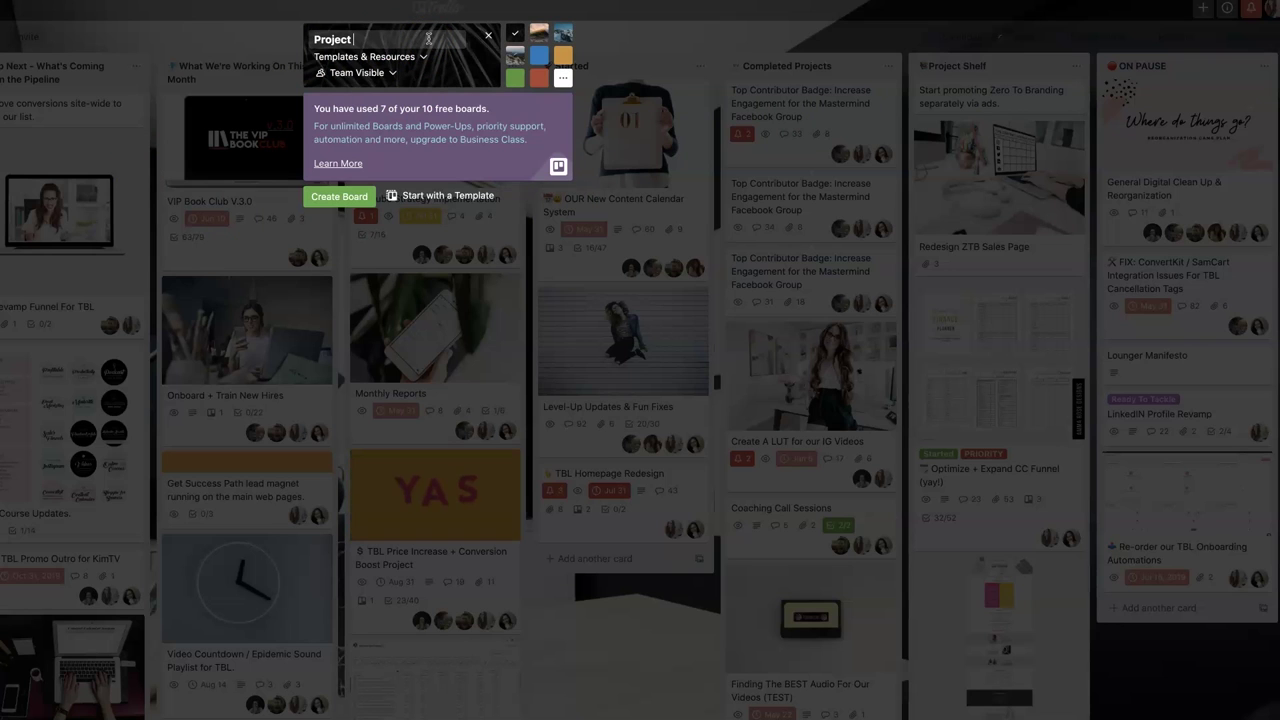
left_click(378, 76)
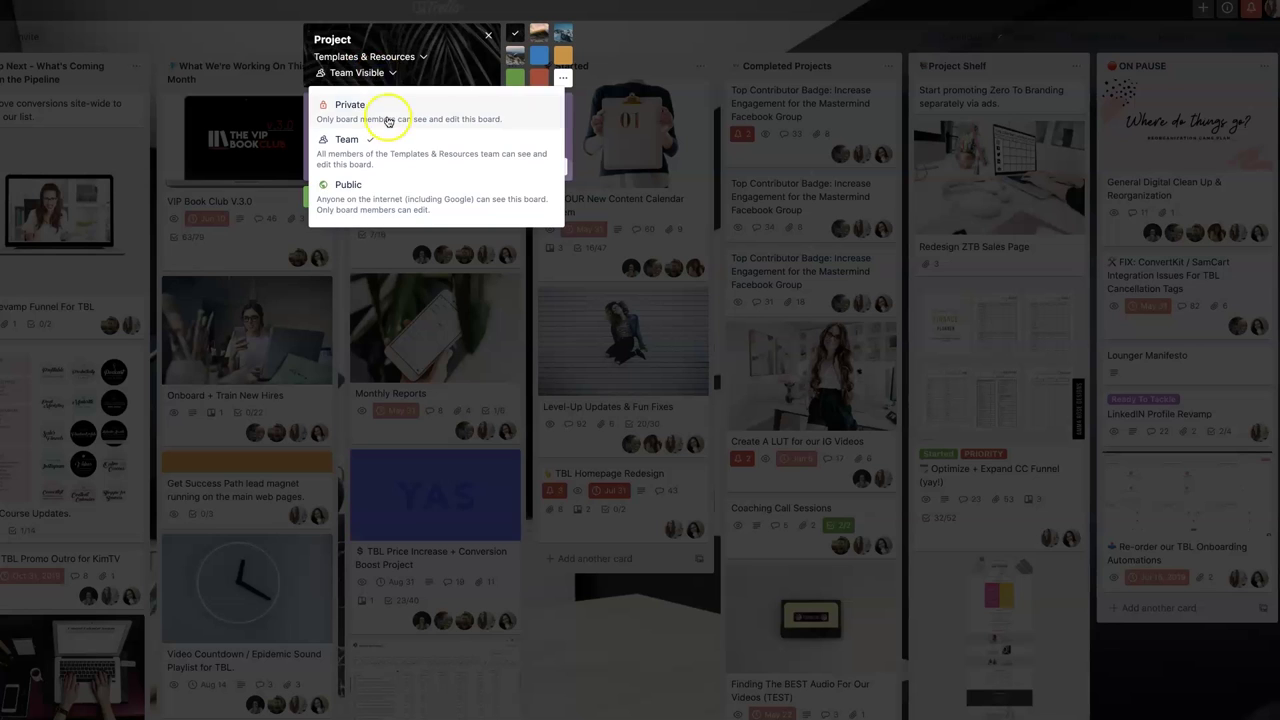
left_click(371, 110)
left_click(337, 44)
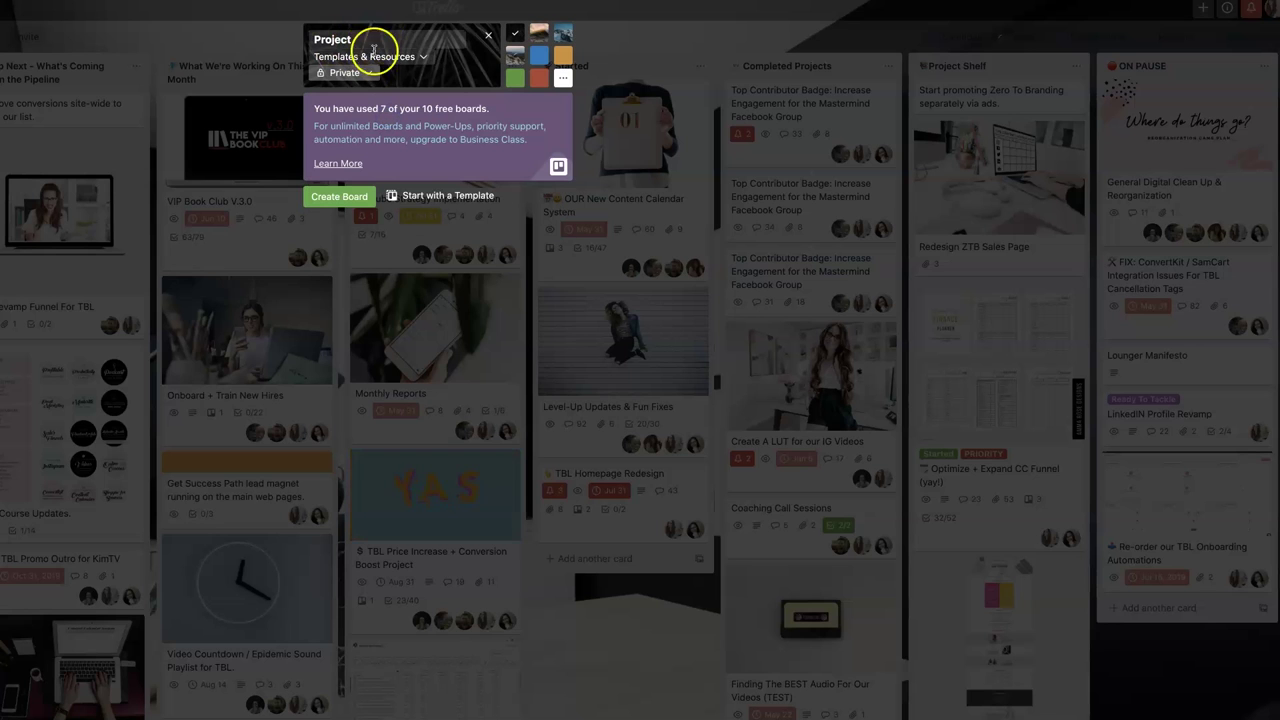
left_click(352, 204)
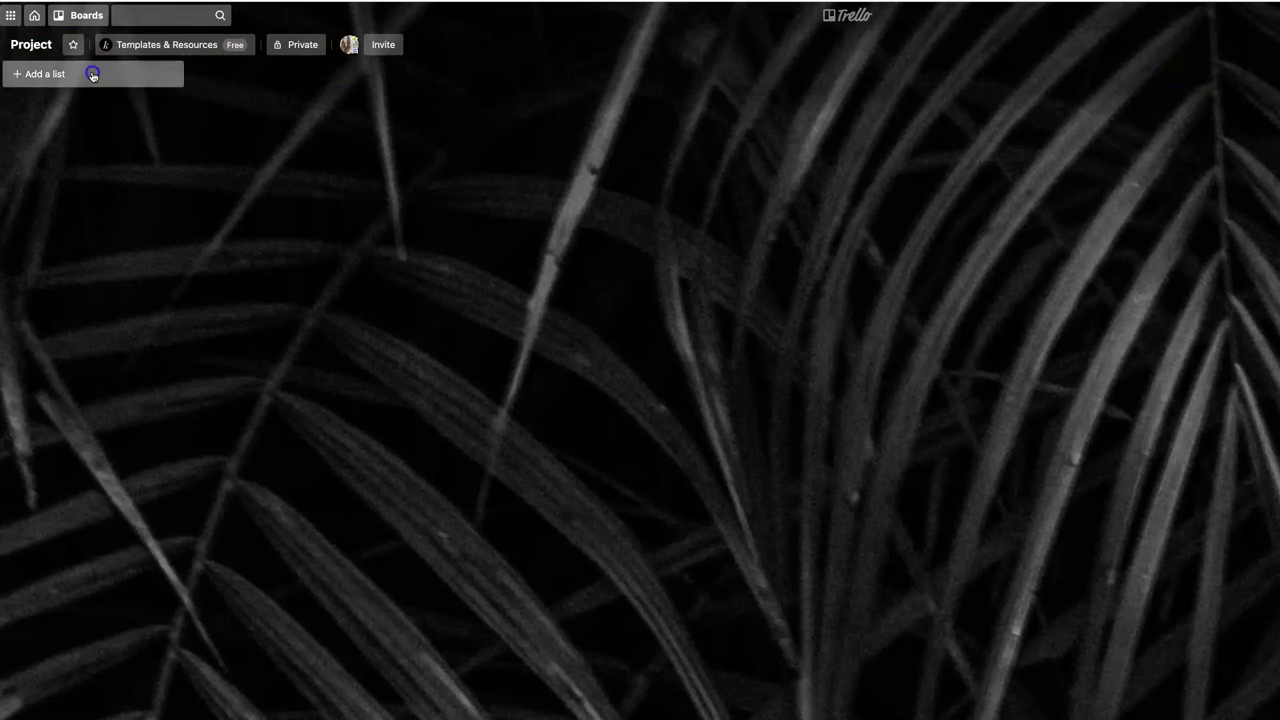
Add the On Pause Projects and Started Working On These lists, moving the latter to second place
left_click(92, 74)
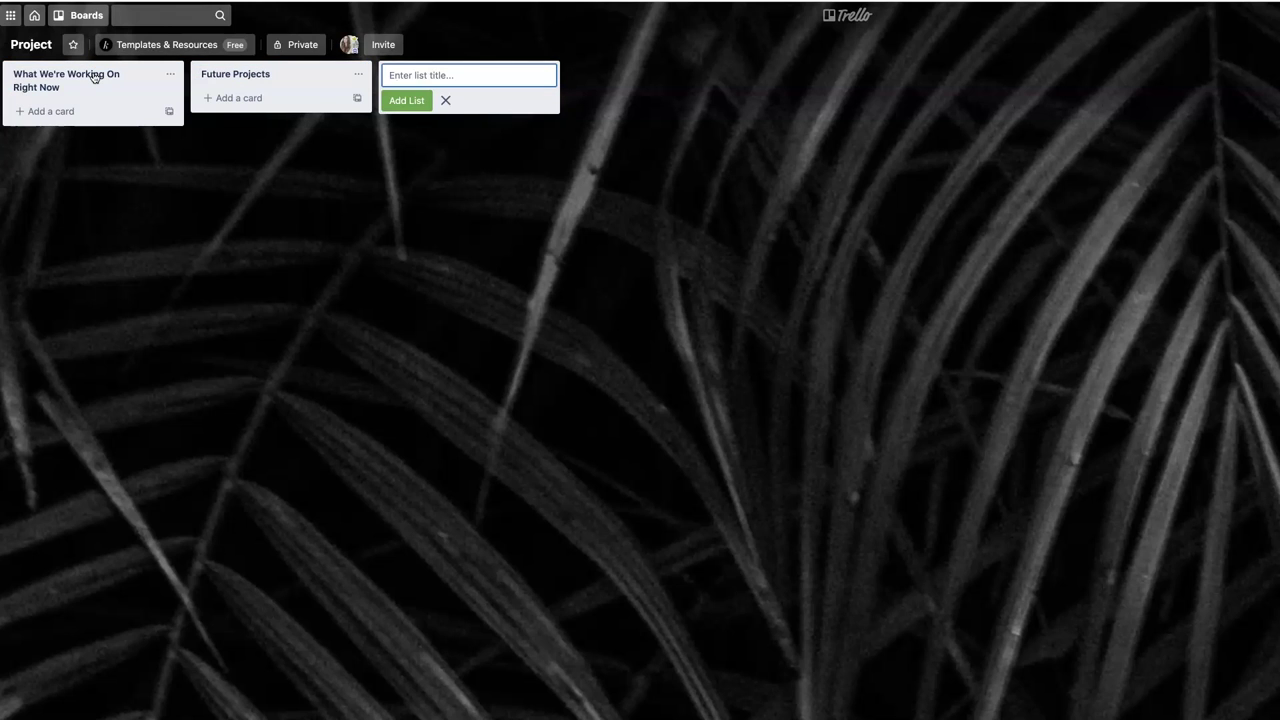
type("On Pause Projects")
key("Return")
type("Started Working On")
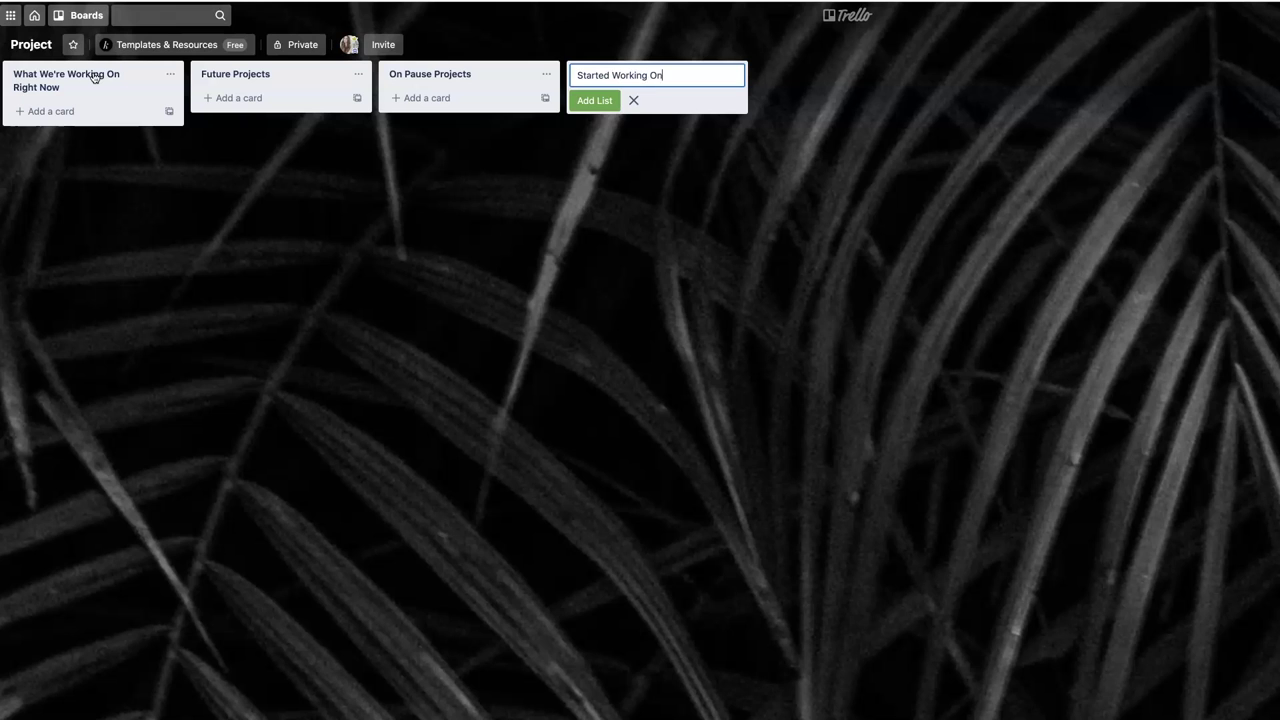
type(" These")
key("Return")
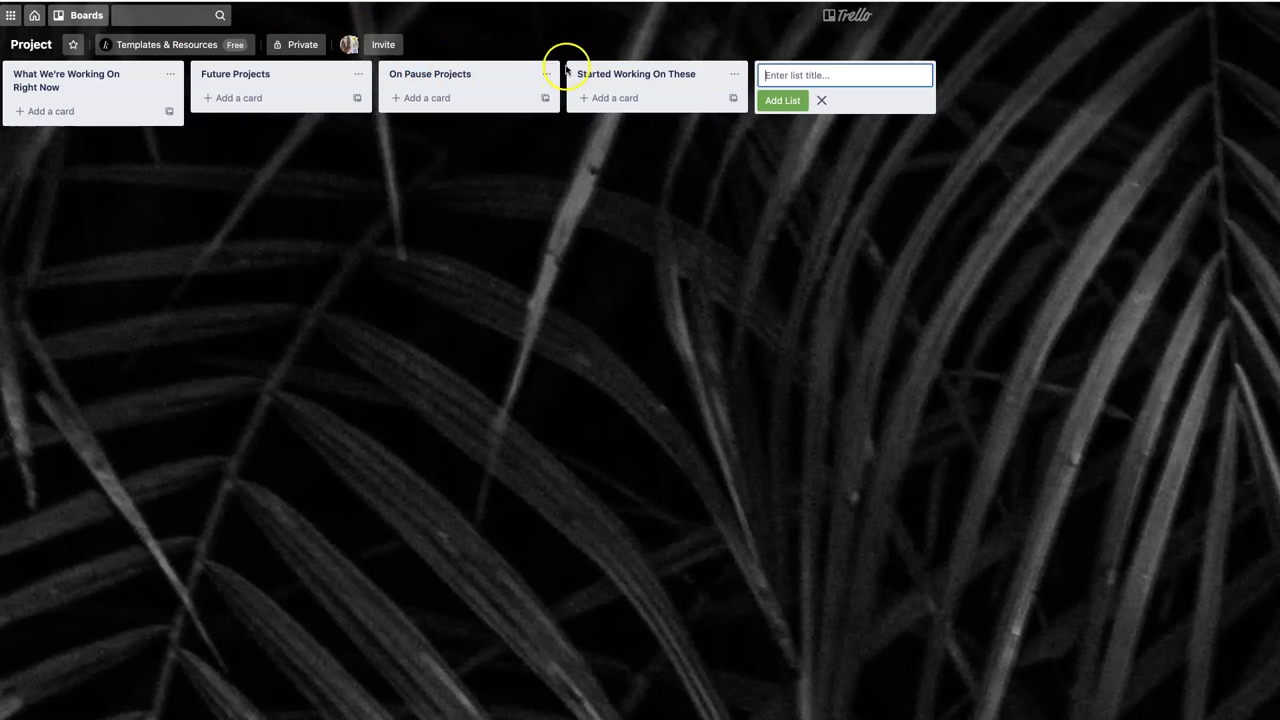
left_click_drag(572, 74, 270, 67)
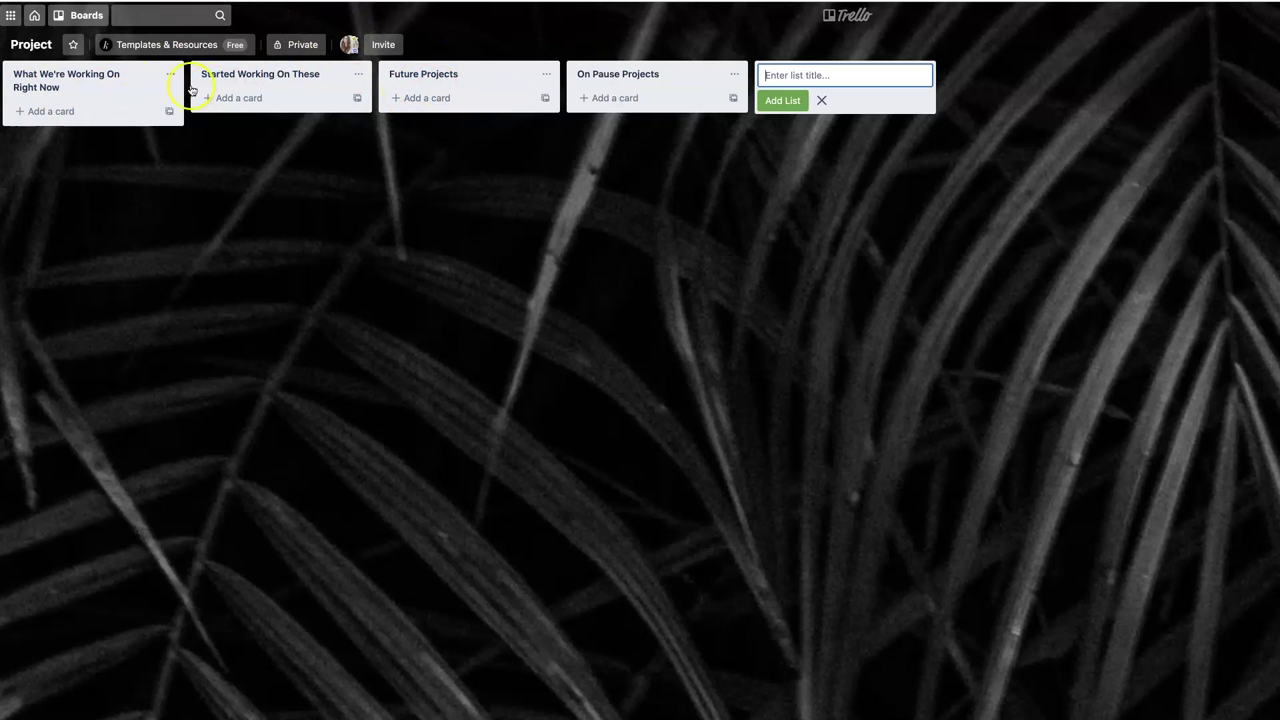
left_click(812, 124)
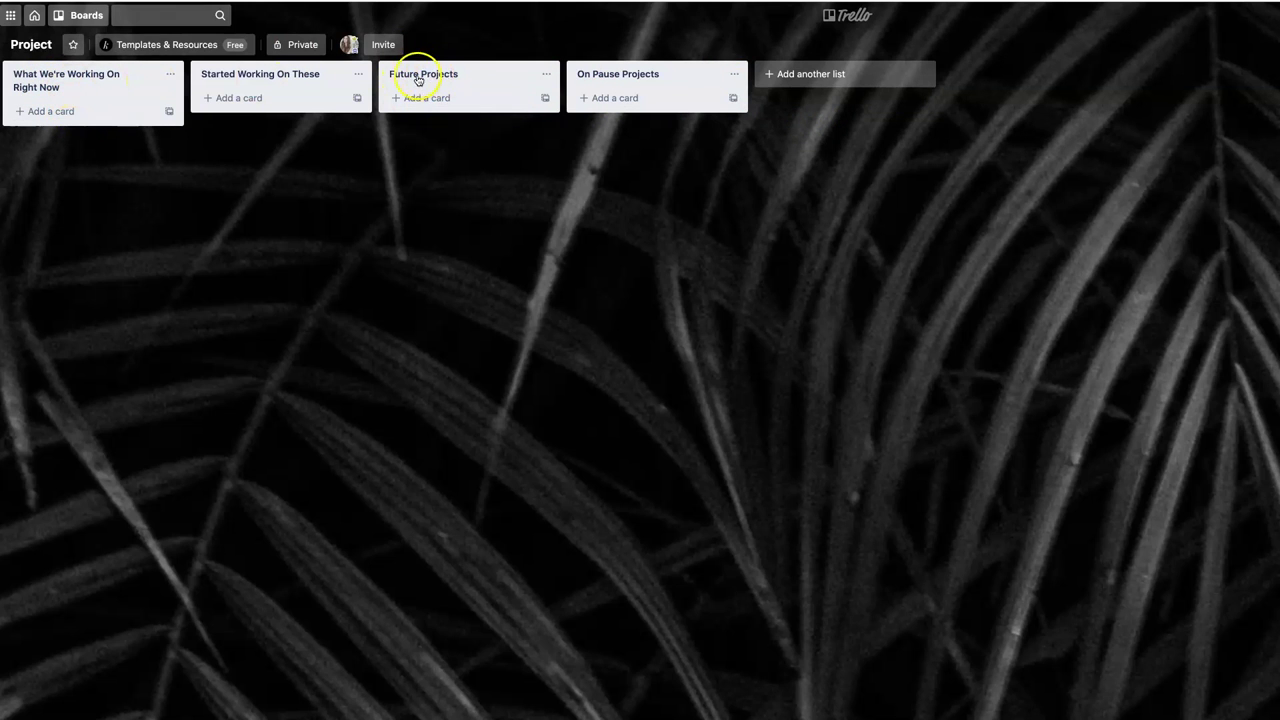
left_click(446, 97)
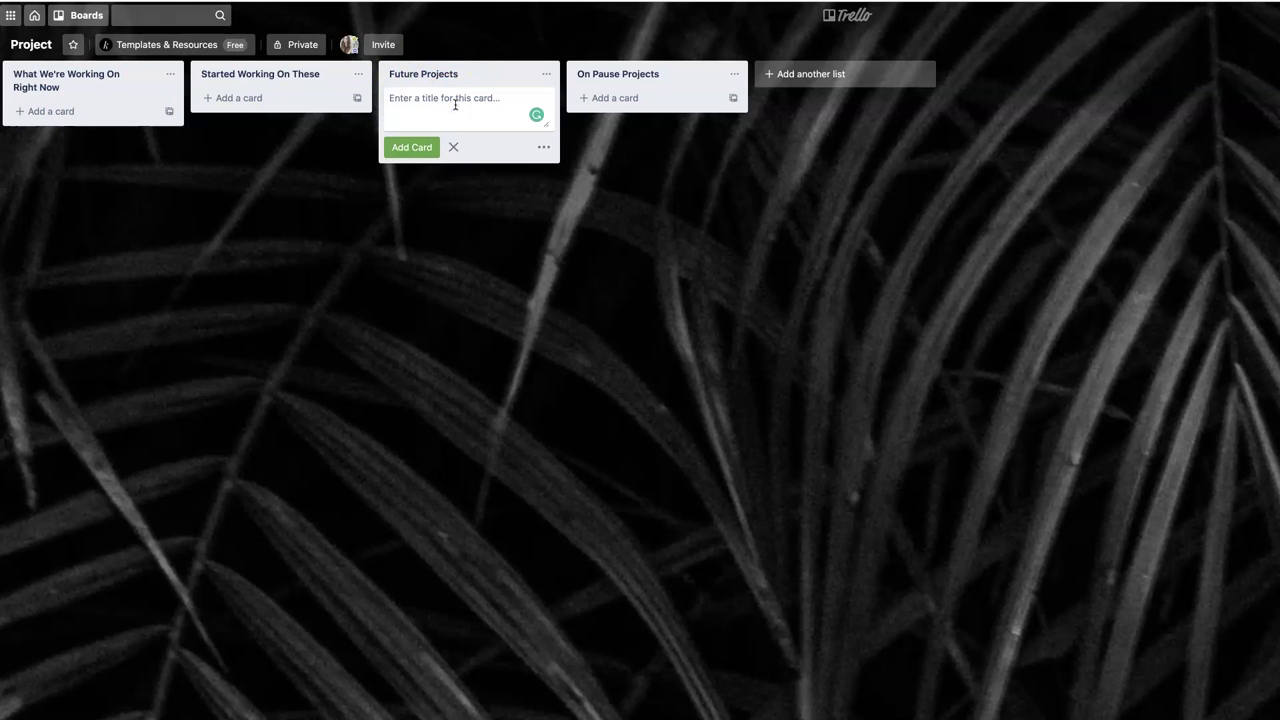
Add Future Projects cards: email list growth, 'Revamping our entire website.', brand assets, 'Hire a new VA.'
type("G")
key("Return")
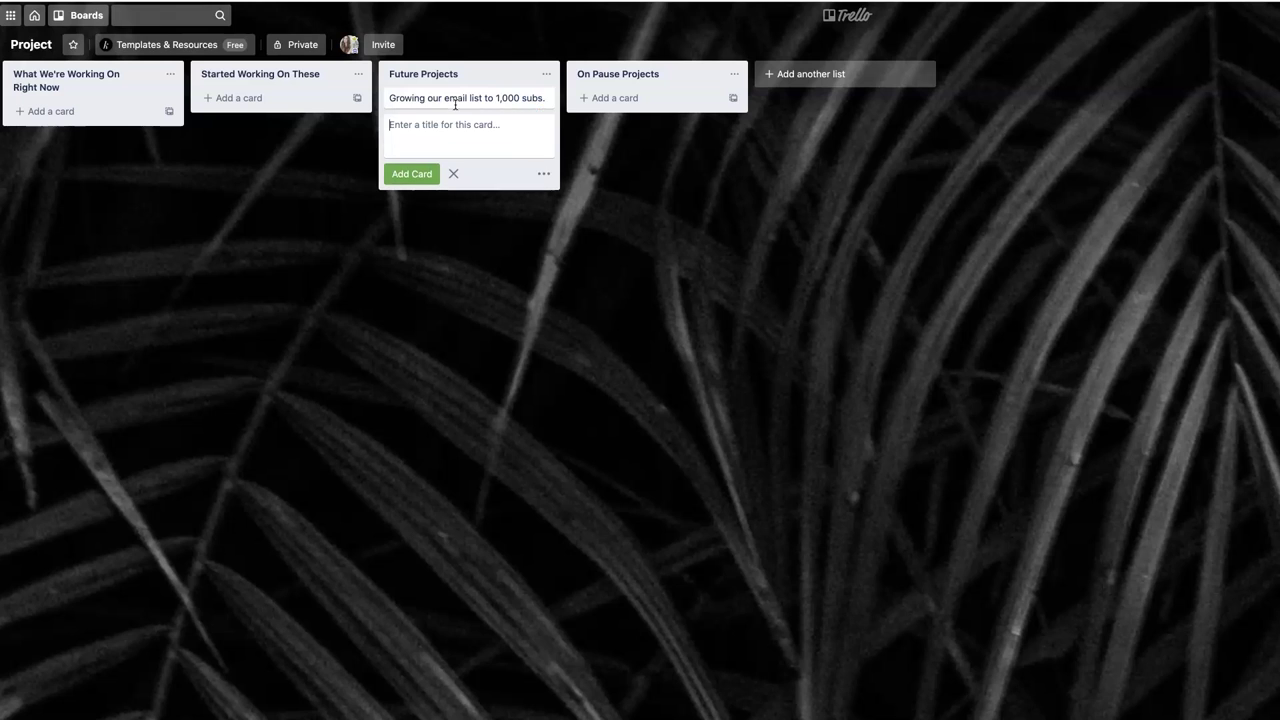
type("Revamping our entire")
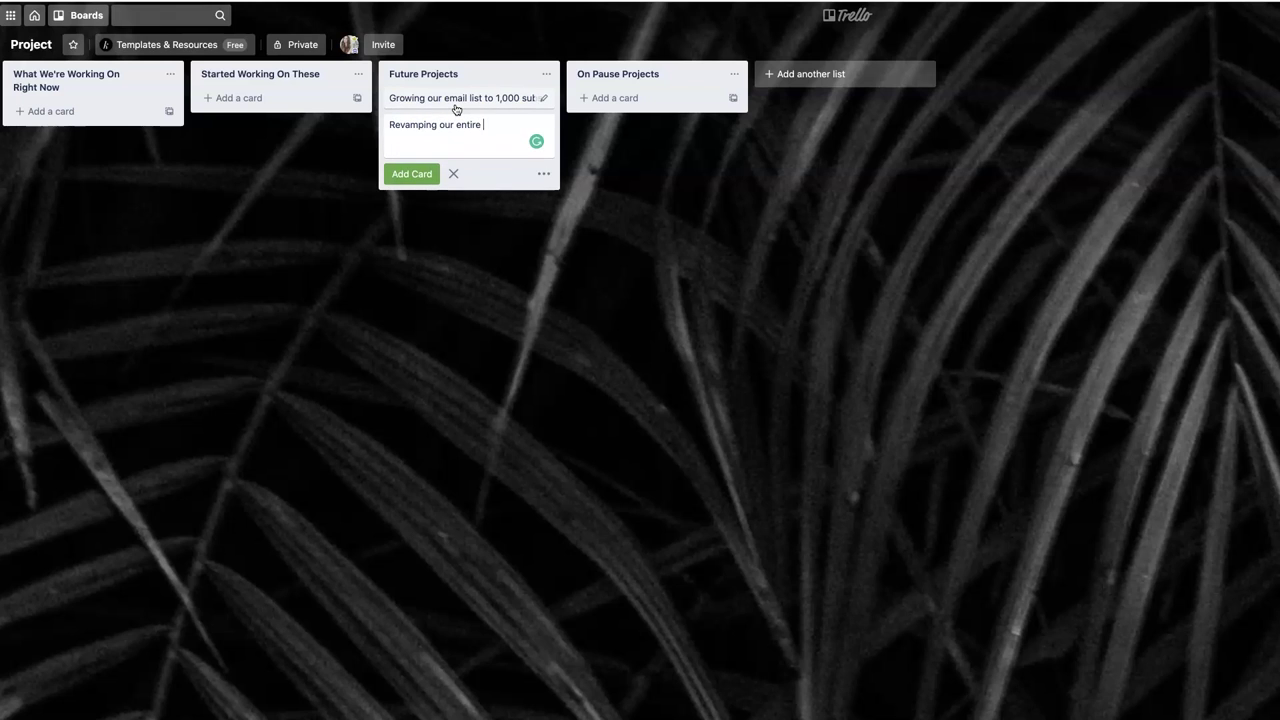
type(" website.")
key("Return")
type("Designing Some new brand assets.")
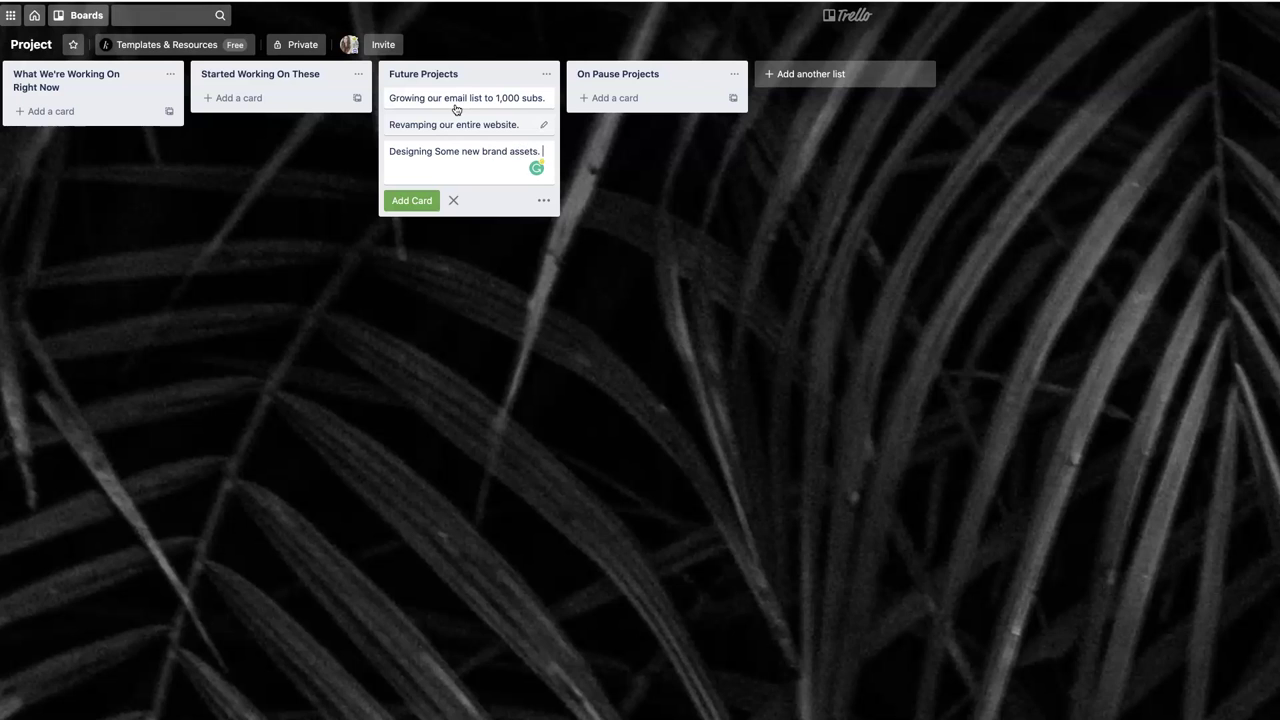
key("Return")
type("Hire a new VA.")
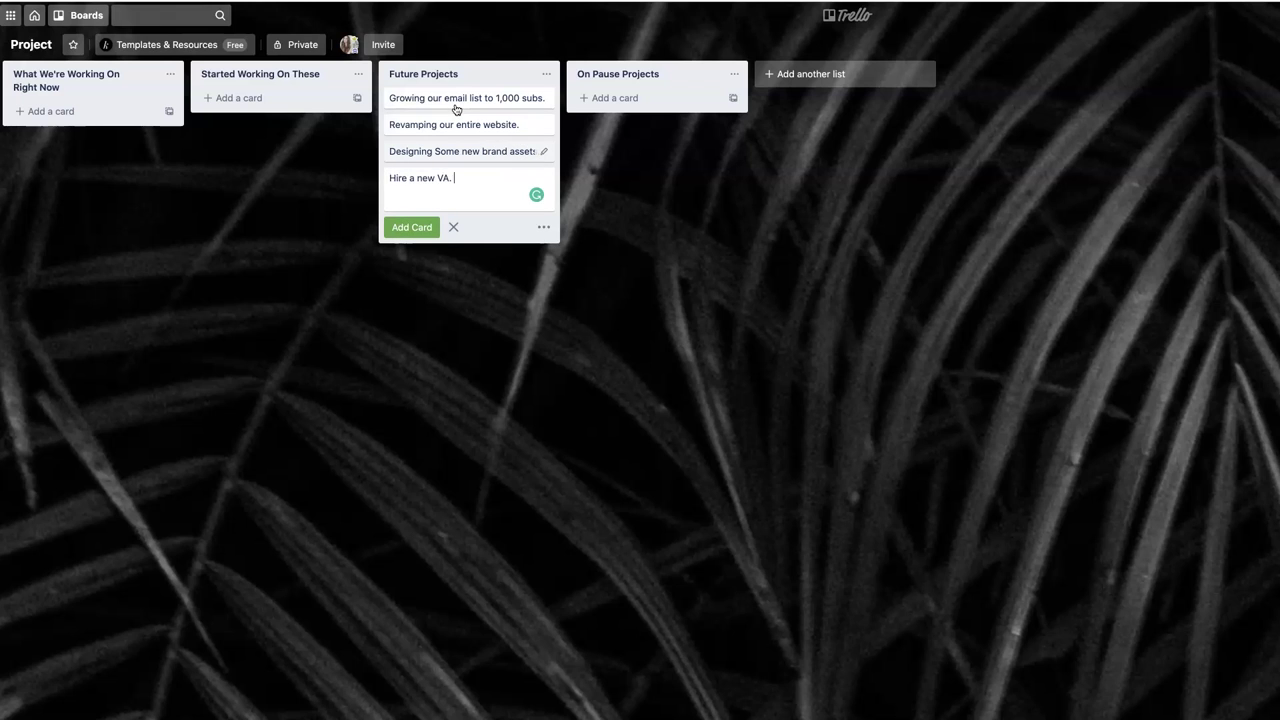
key("Return")
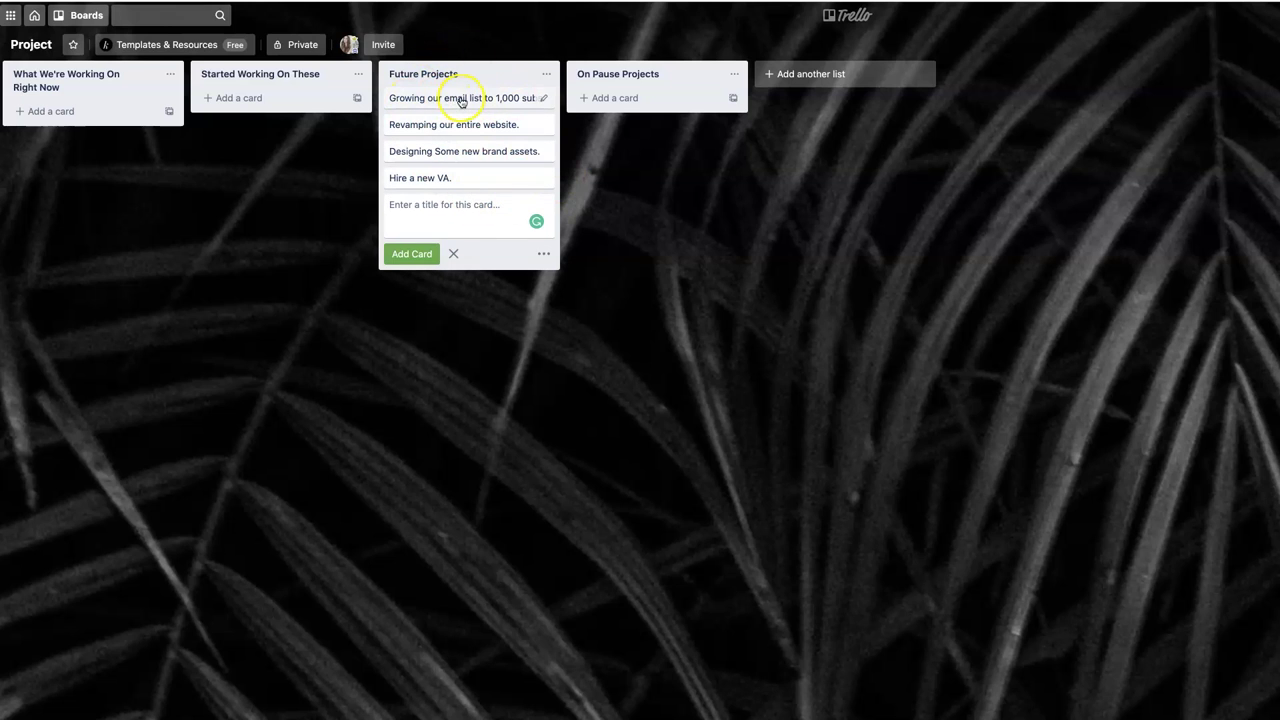
left_click(501, 99)
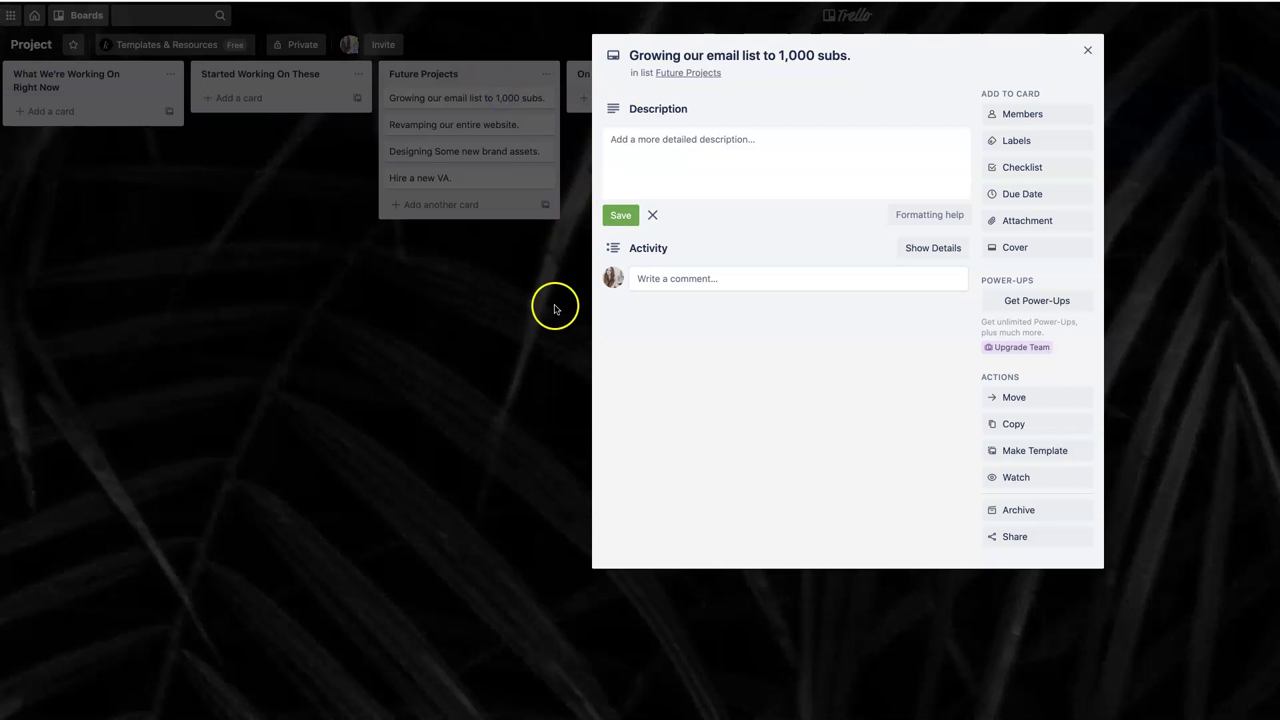
Reorder Future Projects with Hire a new VA. on top and the brand assets card last
left_click(553, 305)
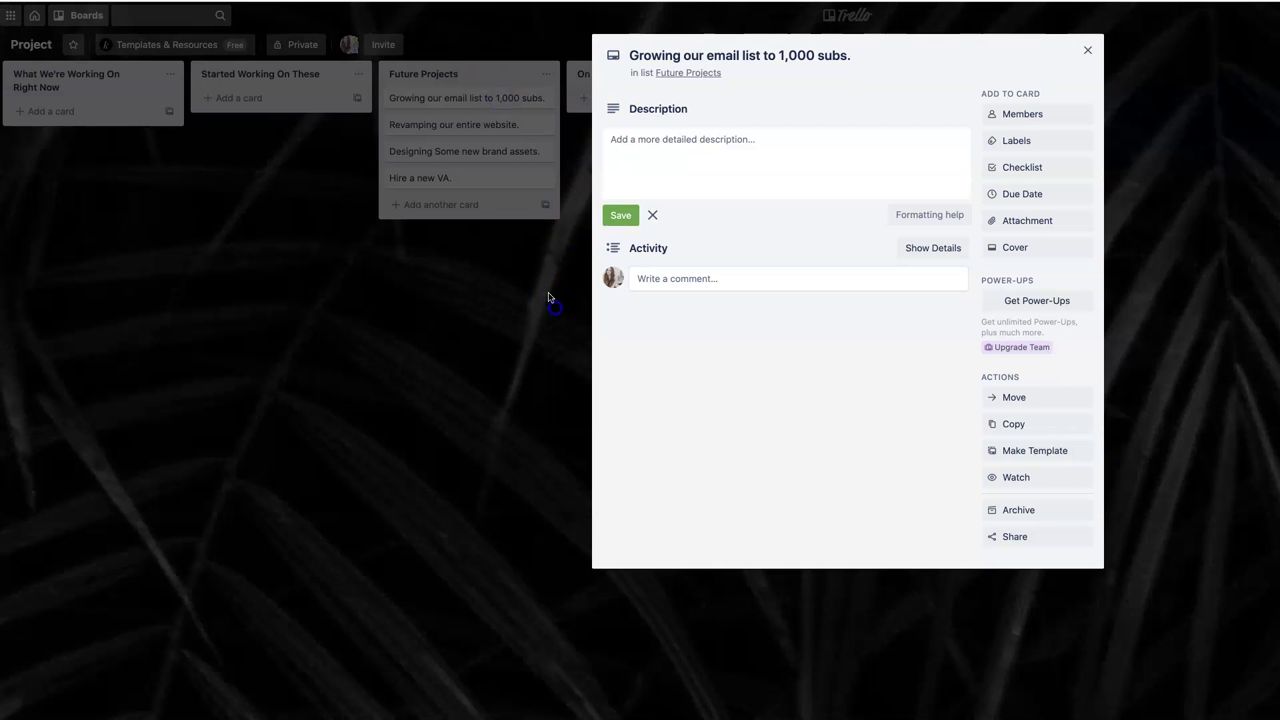
left_click(535, 170)
left_click_drag(449, 180, 455, 99)
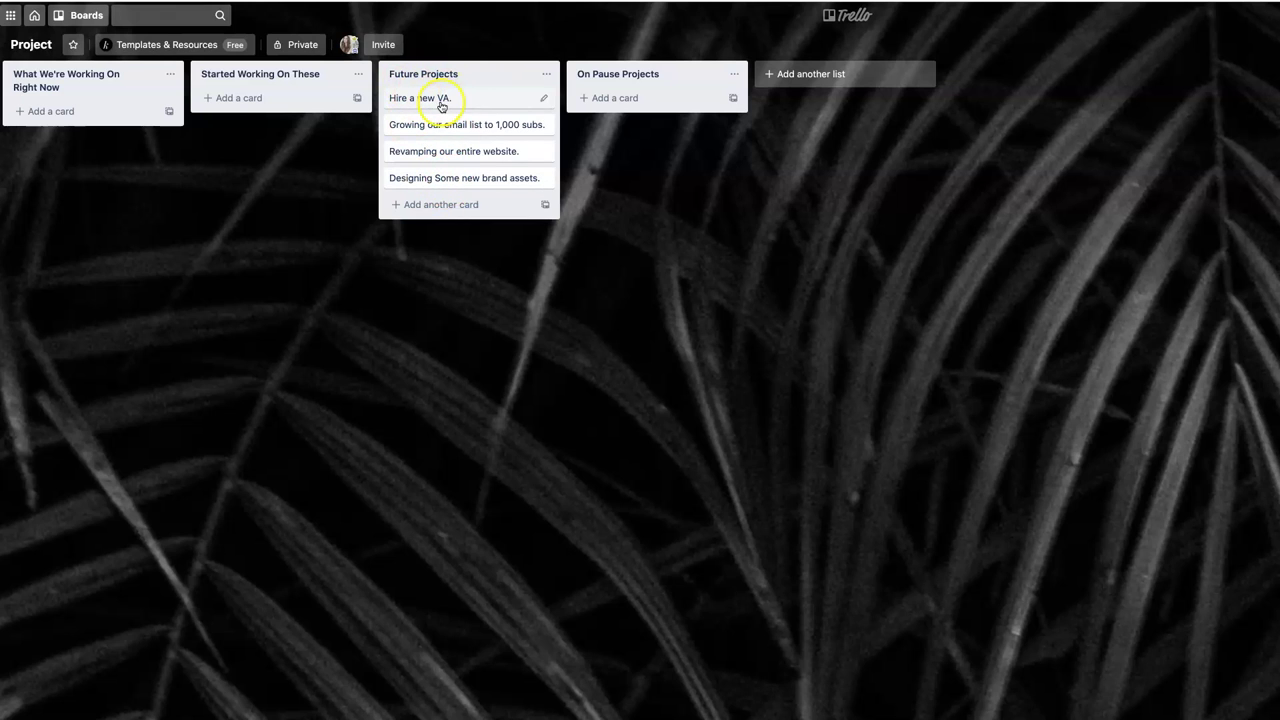
left_click_drag(443, 177, 449, 151)
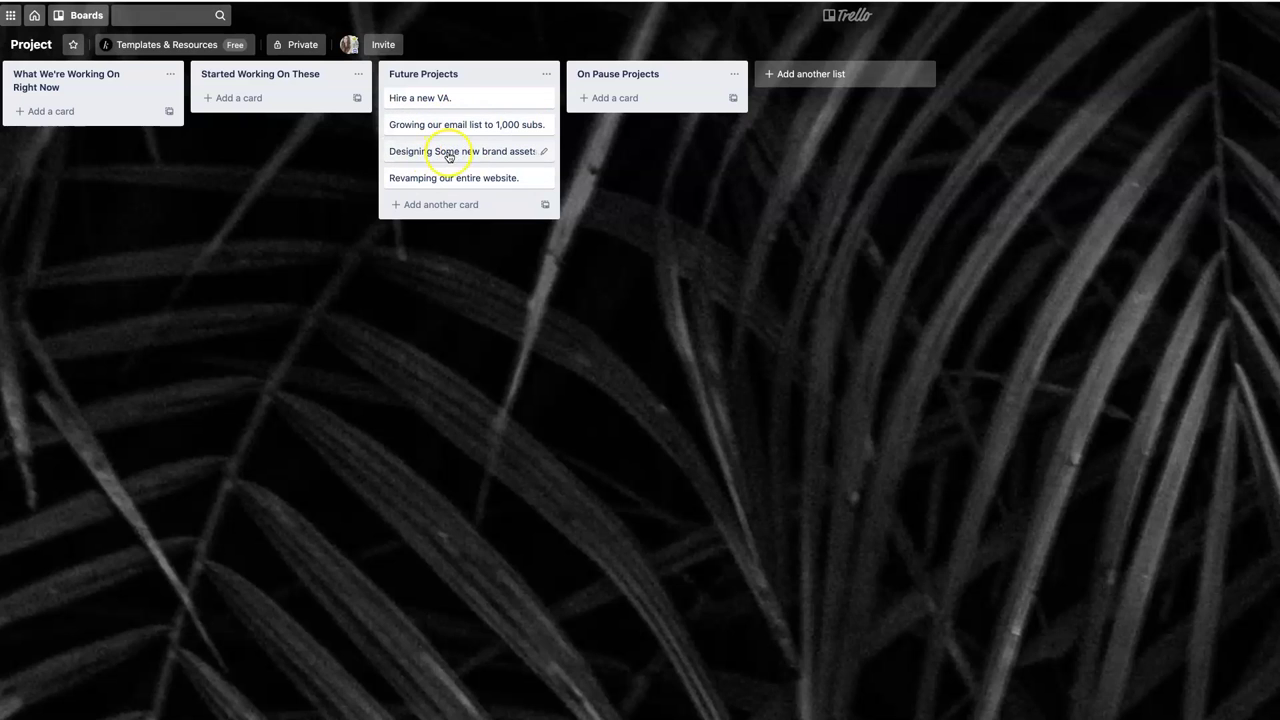
mouse_move(449, 156)
left_mouse_down()
mouse_move(466, 182)
mouse_move(430, 148)
left_mouse_up()
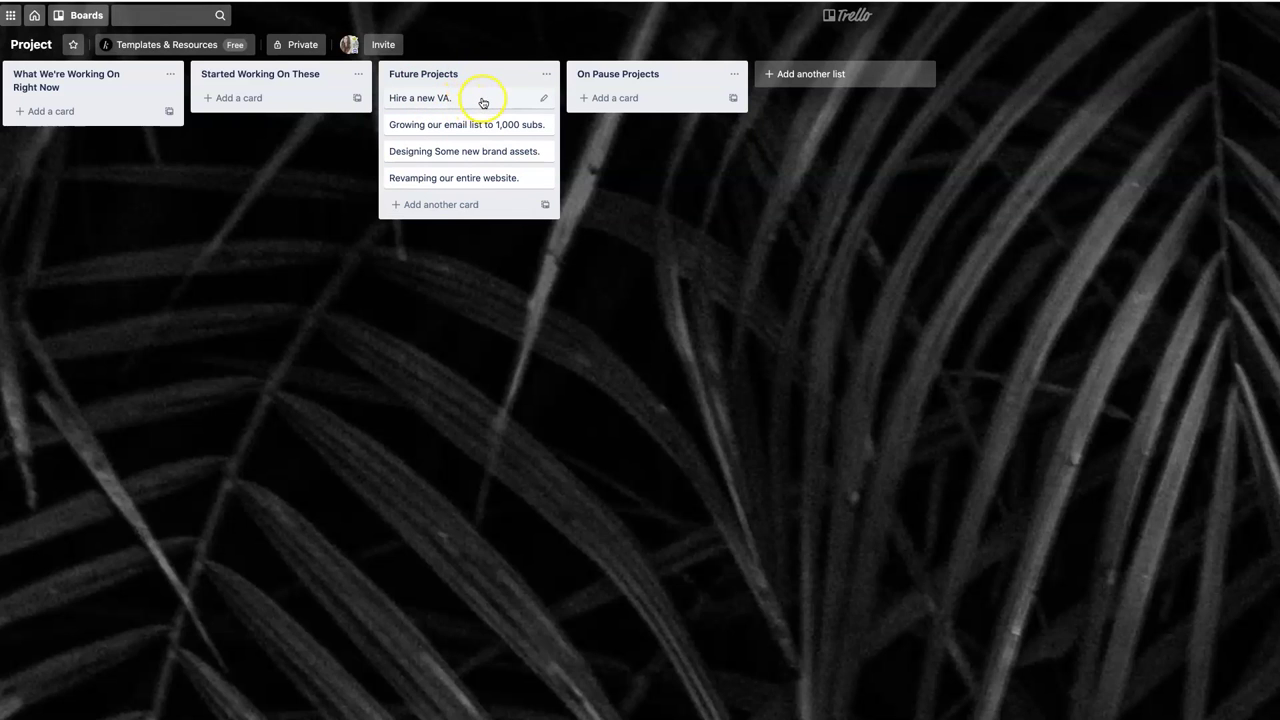
Move Hire a new VA. and the email list card below it into What We're Working On Right Now
left_click_drag(487, 103, 126, 106)
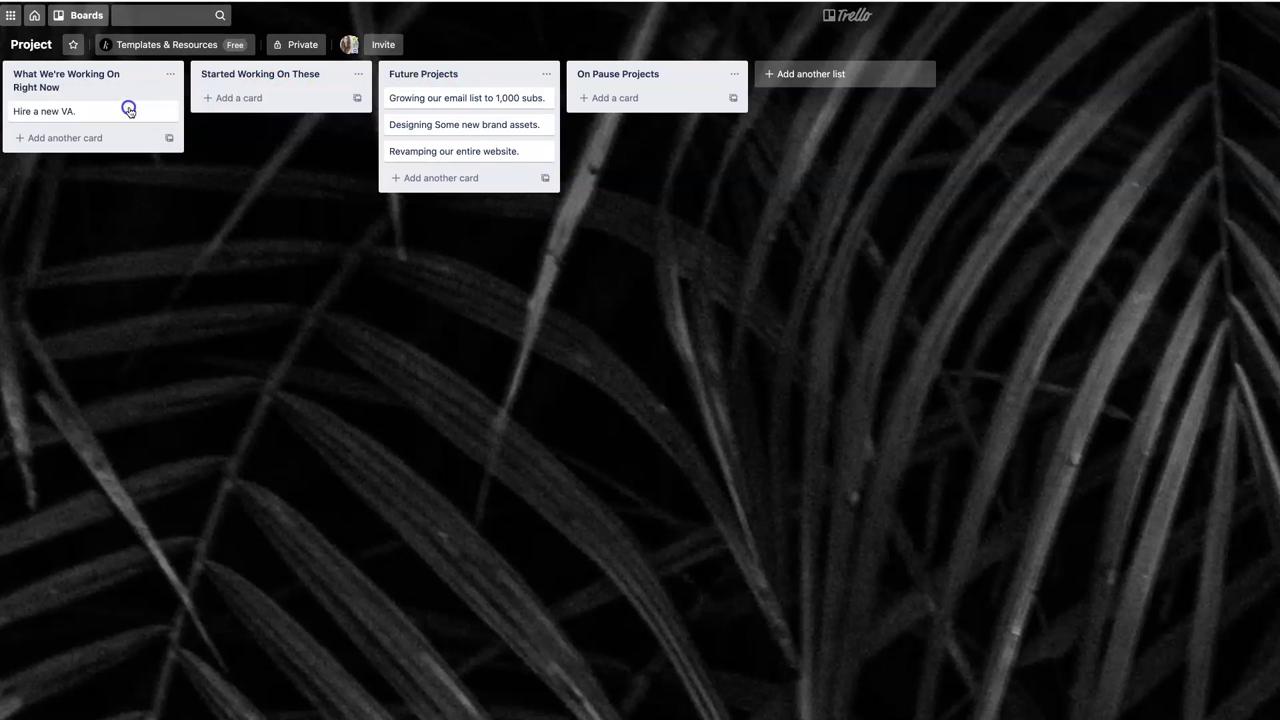
left_click_drag(514, 95, 157, 131)
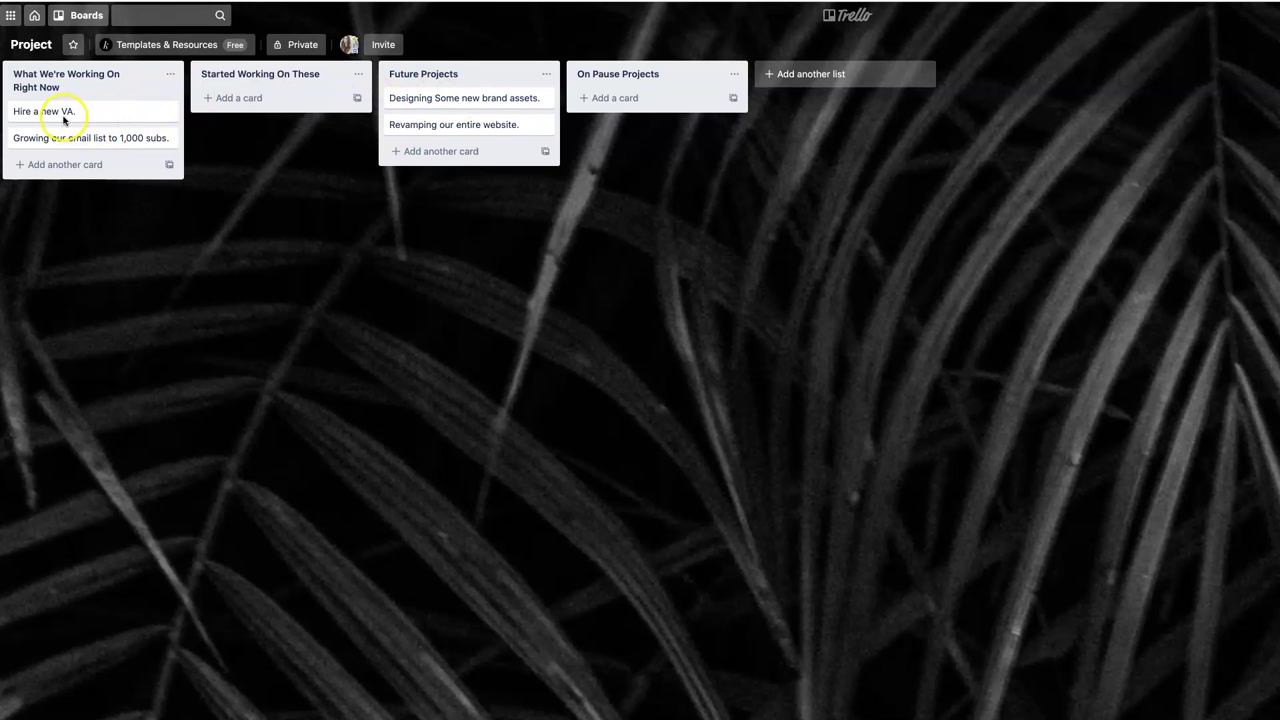
left_click(67, 117)
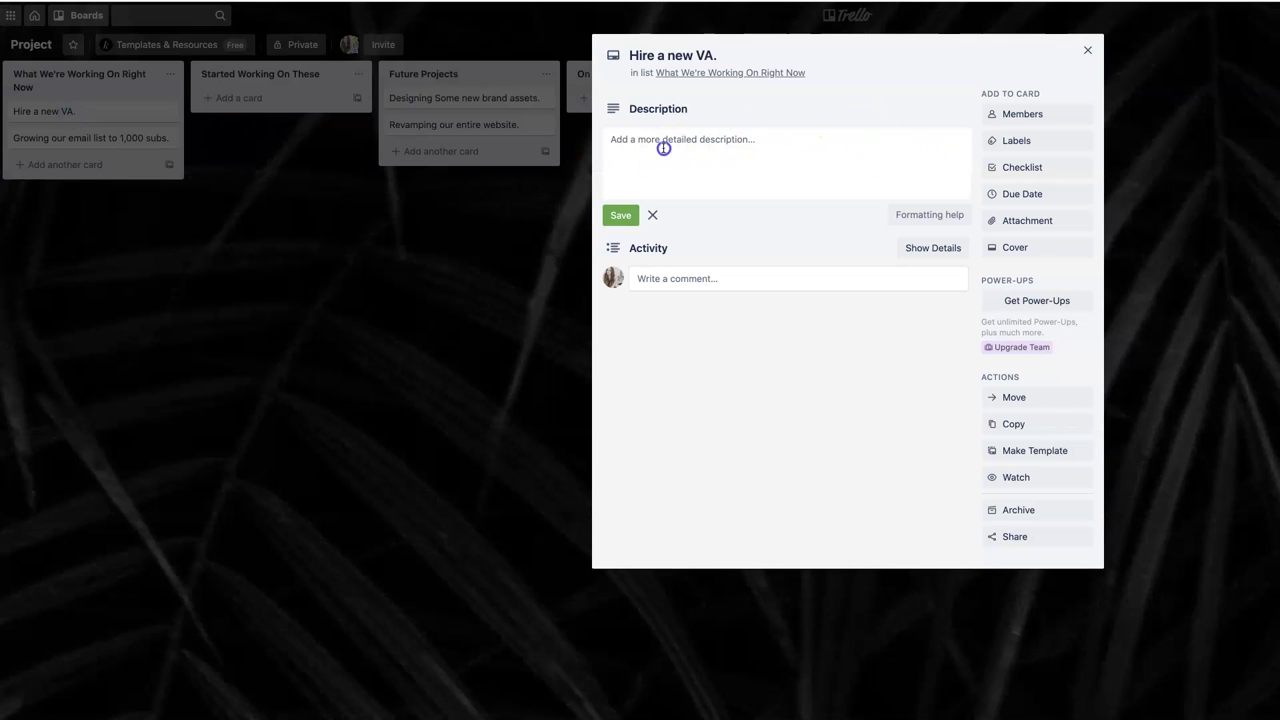
Enter the Hire a new VA. card's Description box and leave it without text
left_click(664, 147)
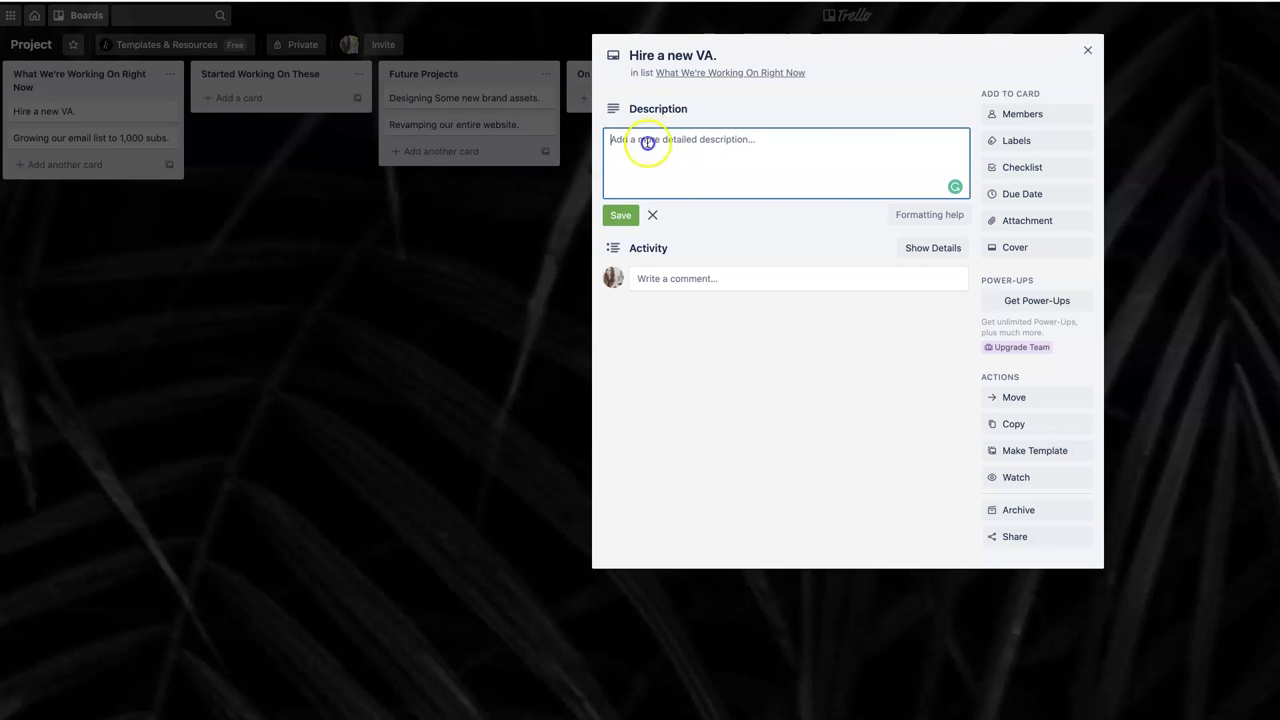
left_click(787, 184)
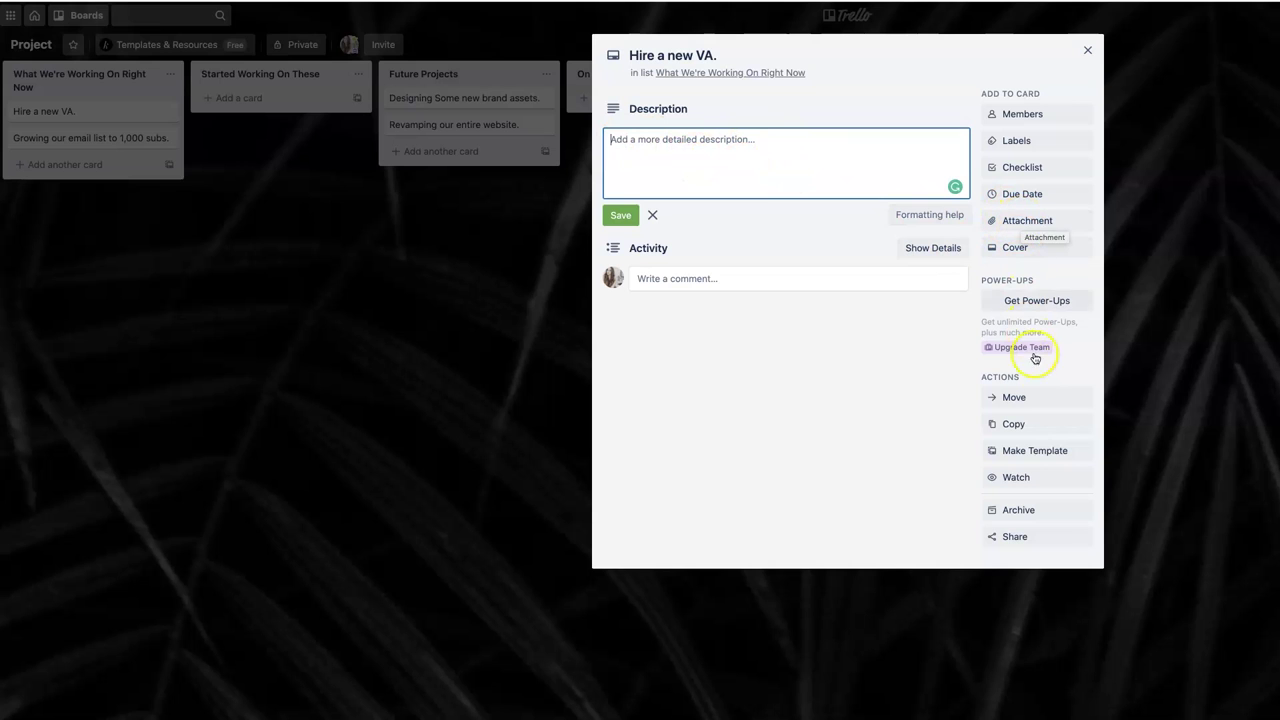
left_click(929, 371)
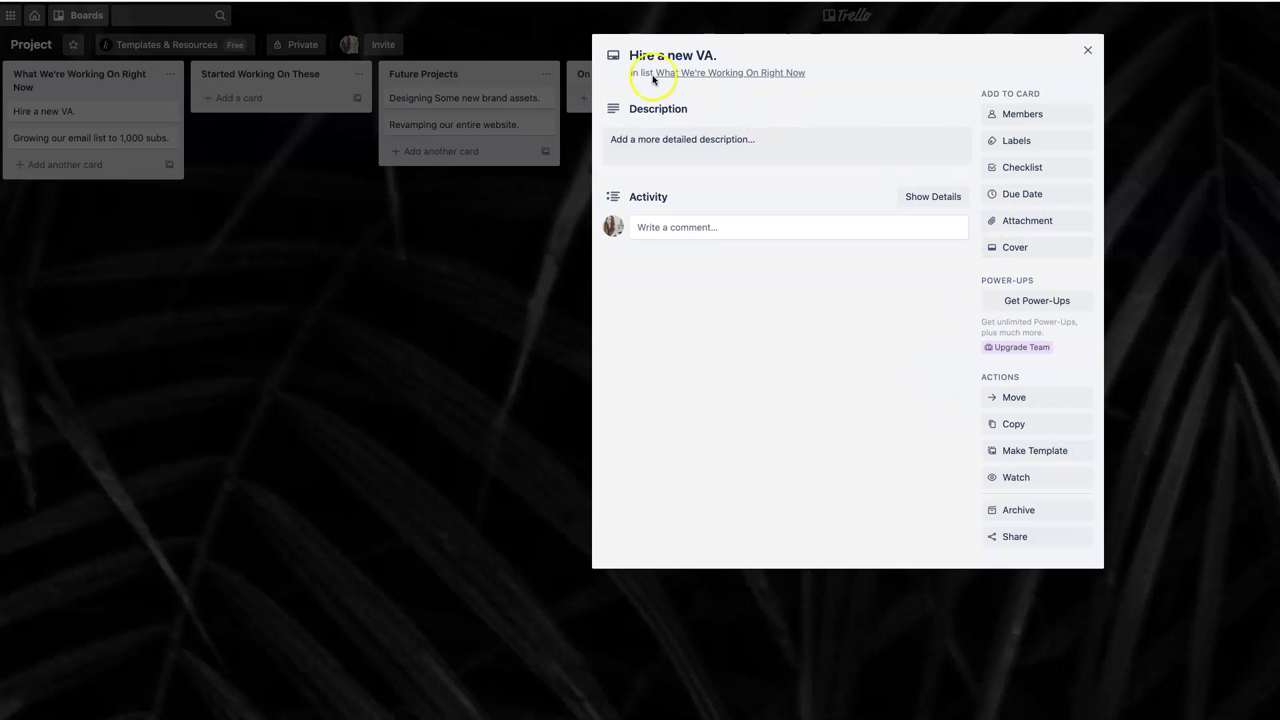
Add a checklist named 'To Dos' to the Hire a new VA. card
left_click(1012, 172)
left_click(1004, 276)
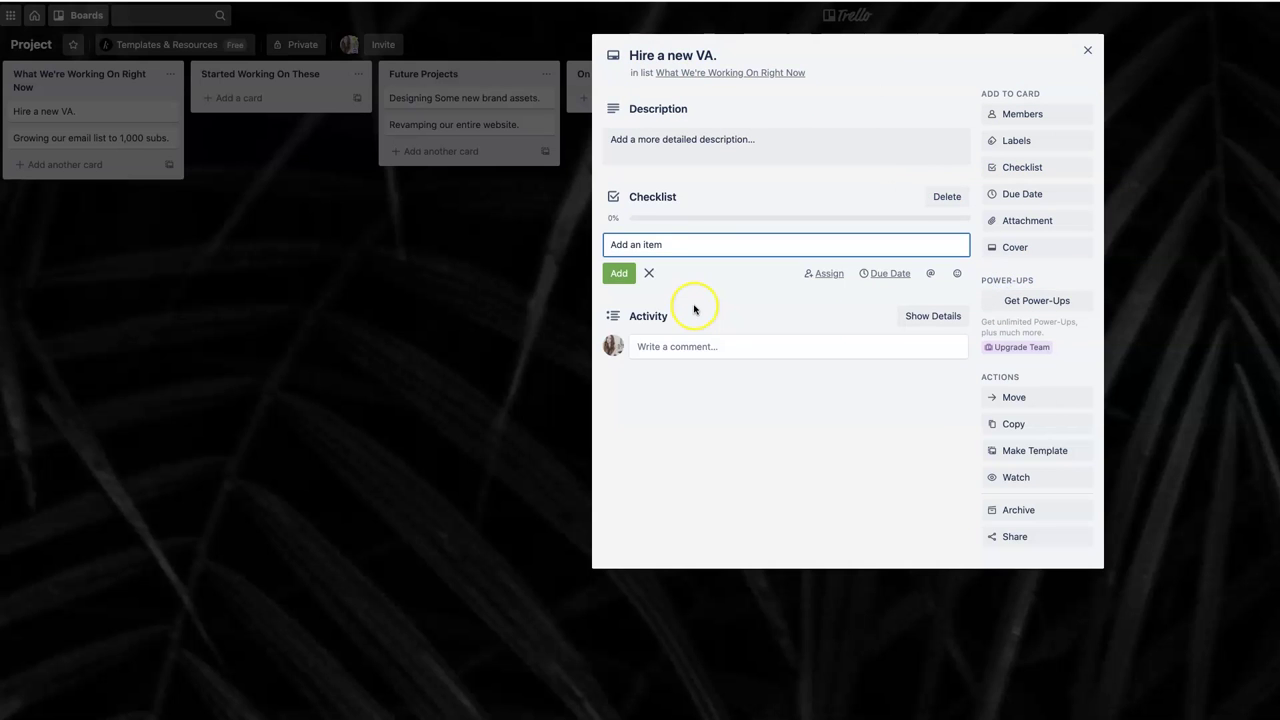
left_click(674, 200)
type("To Dos")
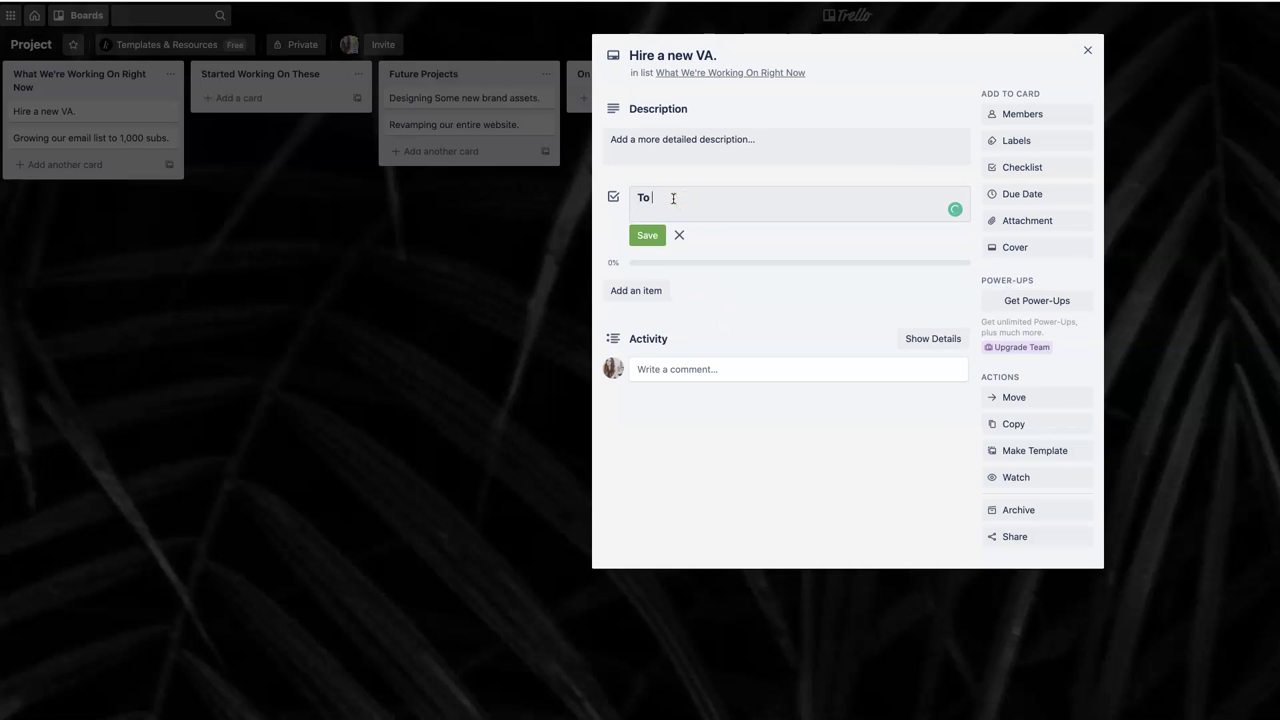
key("Return")
Add items Hiring course training:, Outline job description., Post a job listing., Narrow down applicants
left_click(655, 246)
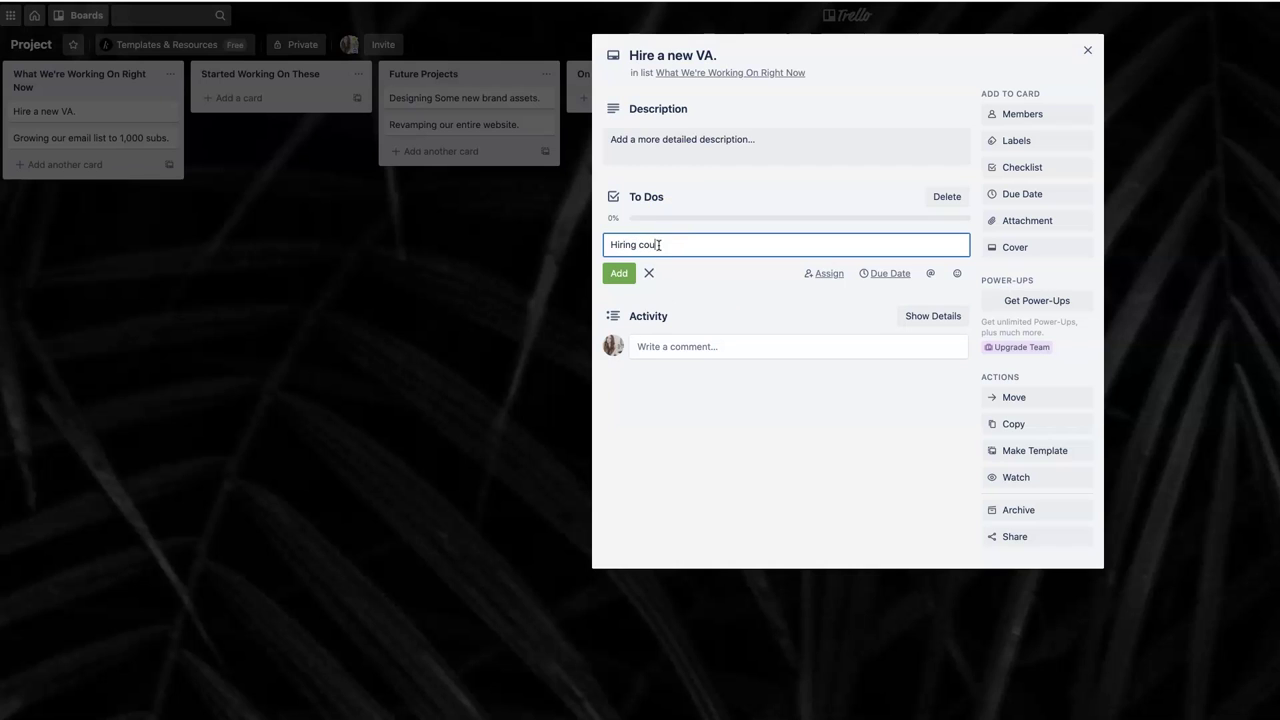
type("Hiring course training:")
key("Return")
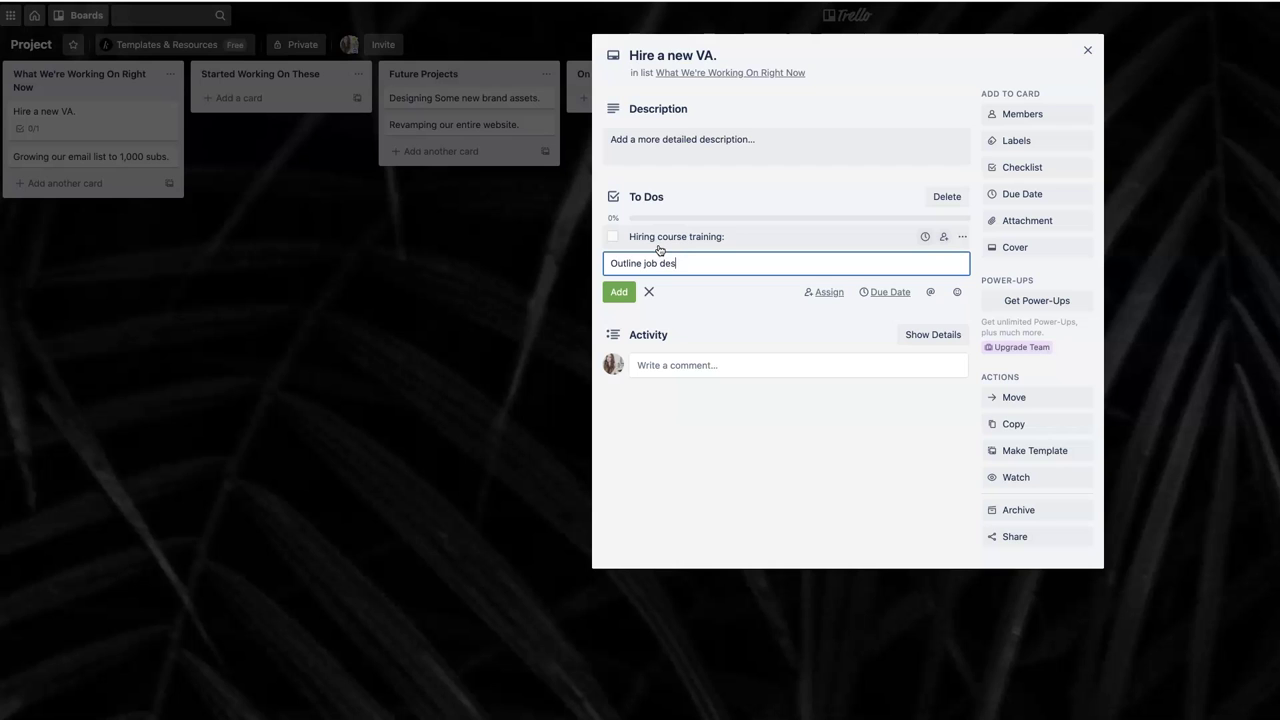
type(".")
key("Return")
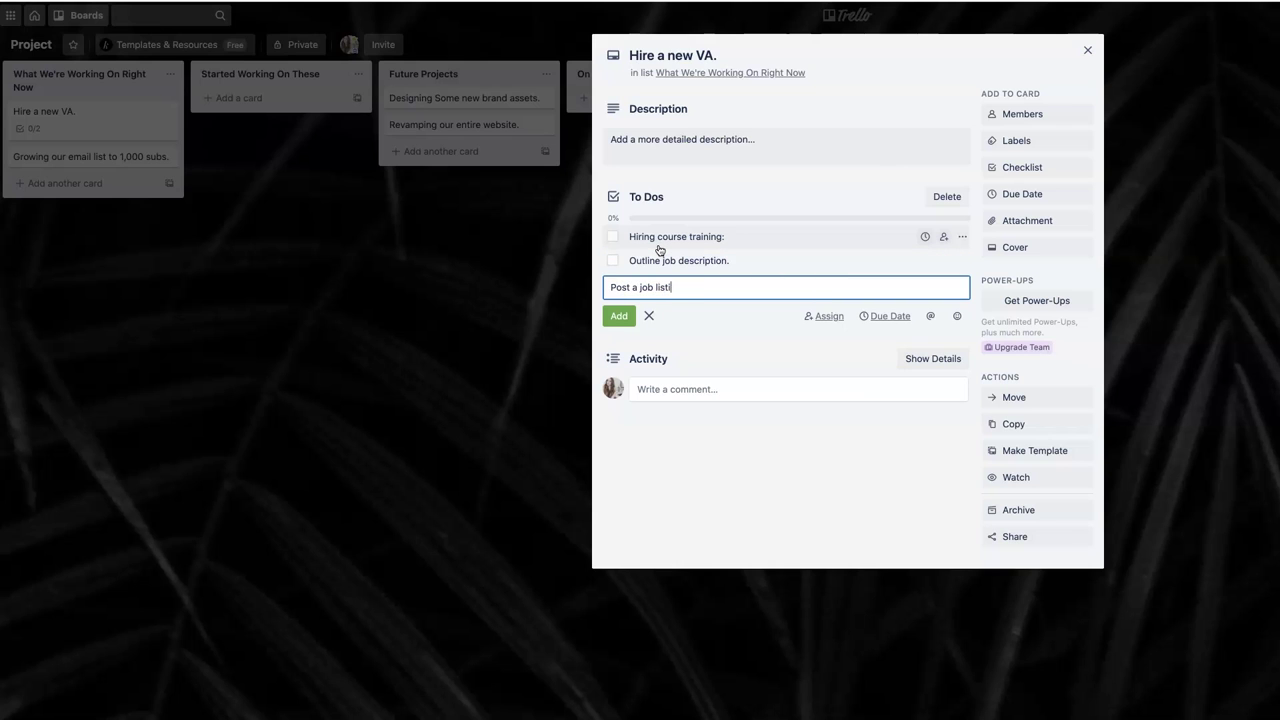
key("Return")
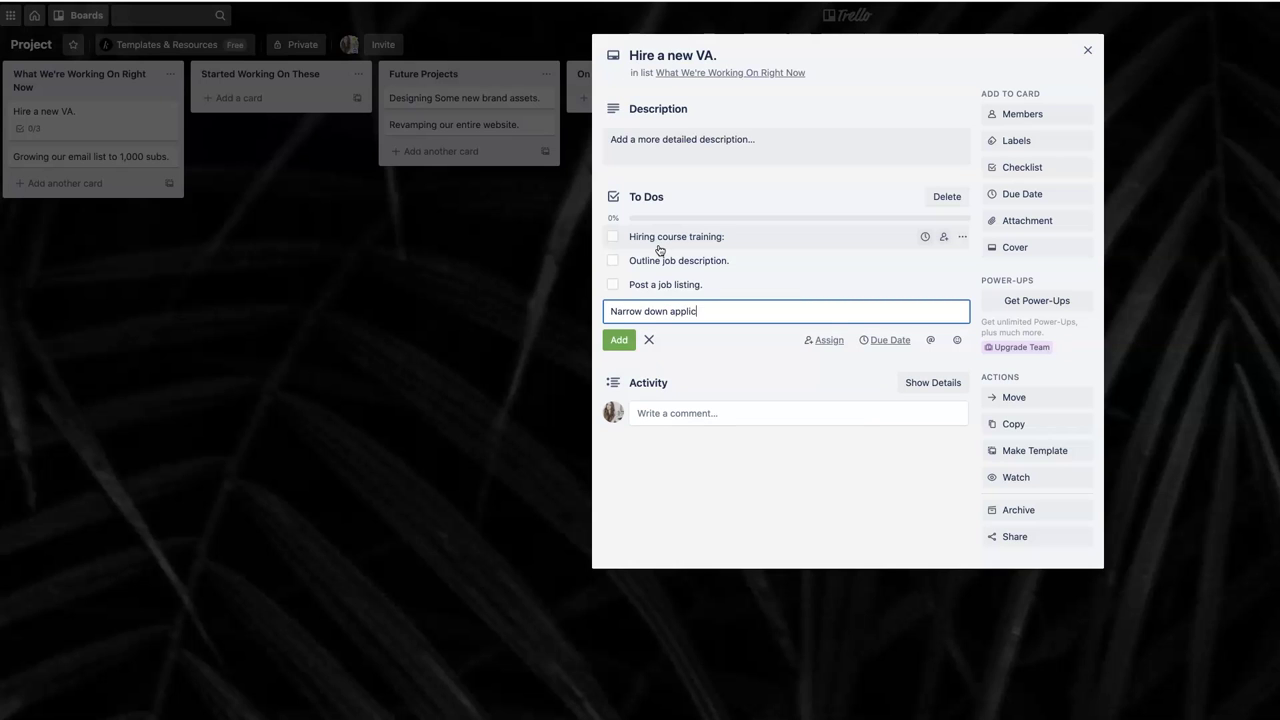
key("Return")
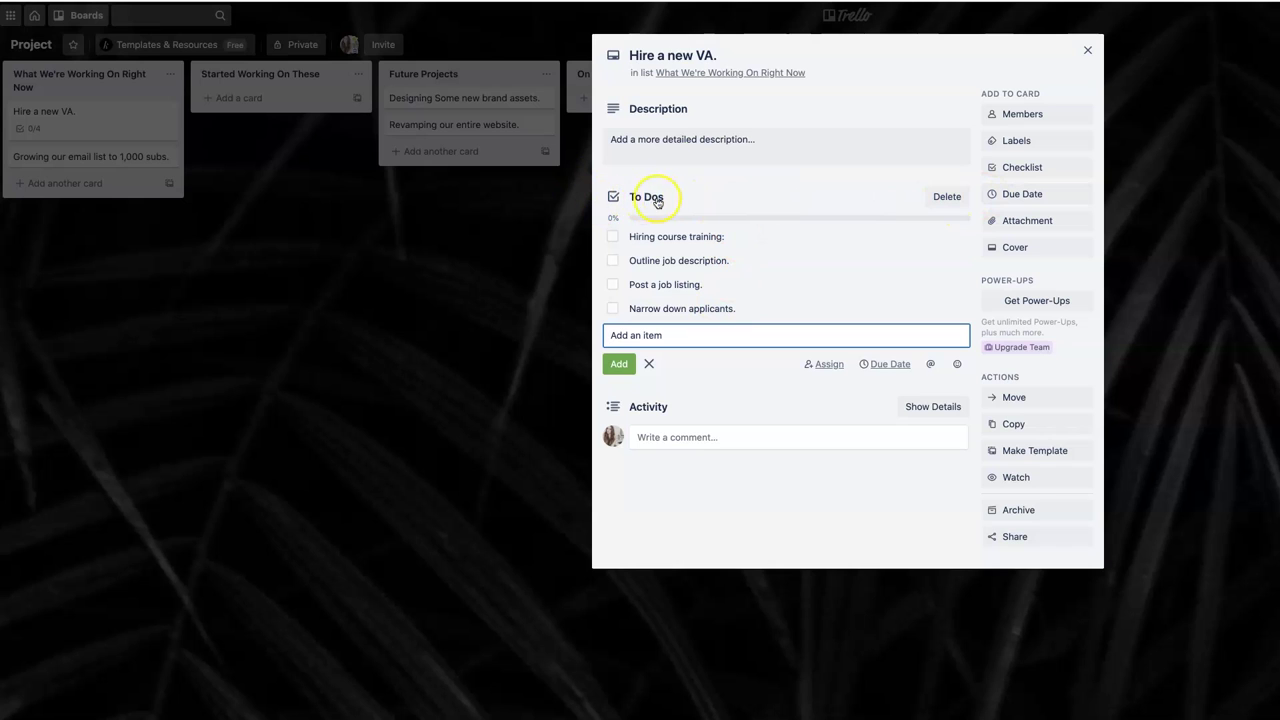
left_click(660, 198)
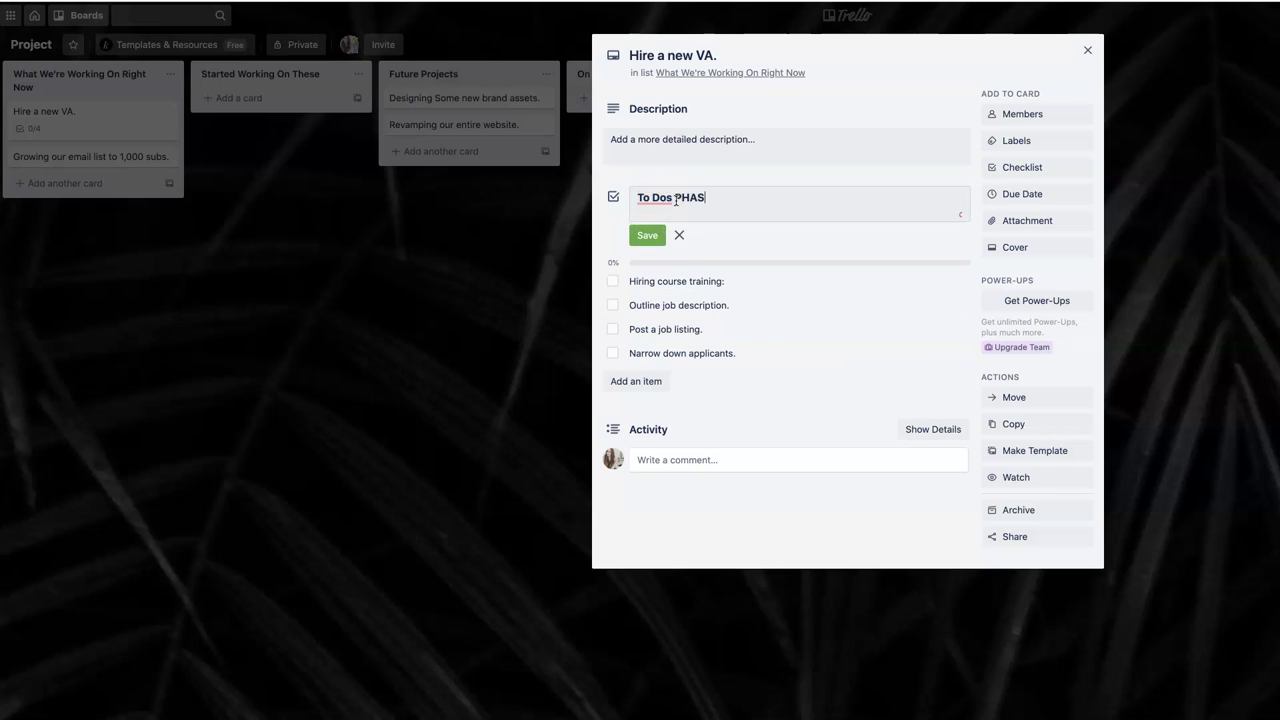
Retitle the checklist 'To Dos PHASE ONE' and add an empty 'PHASE TWO' checklist
type("PHASE ONE")
key("Return")
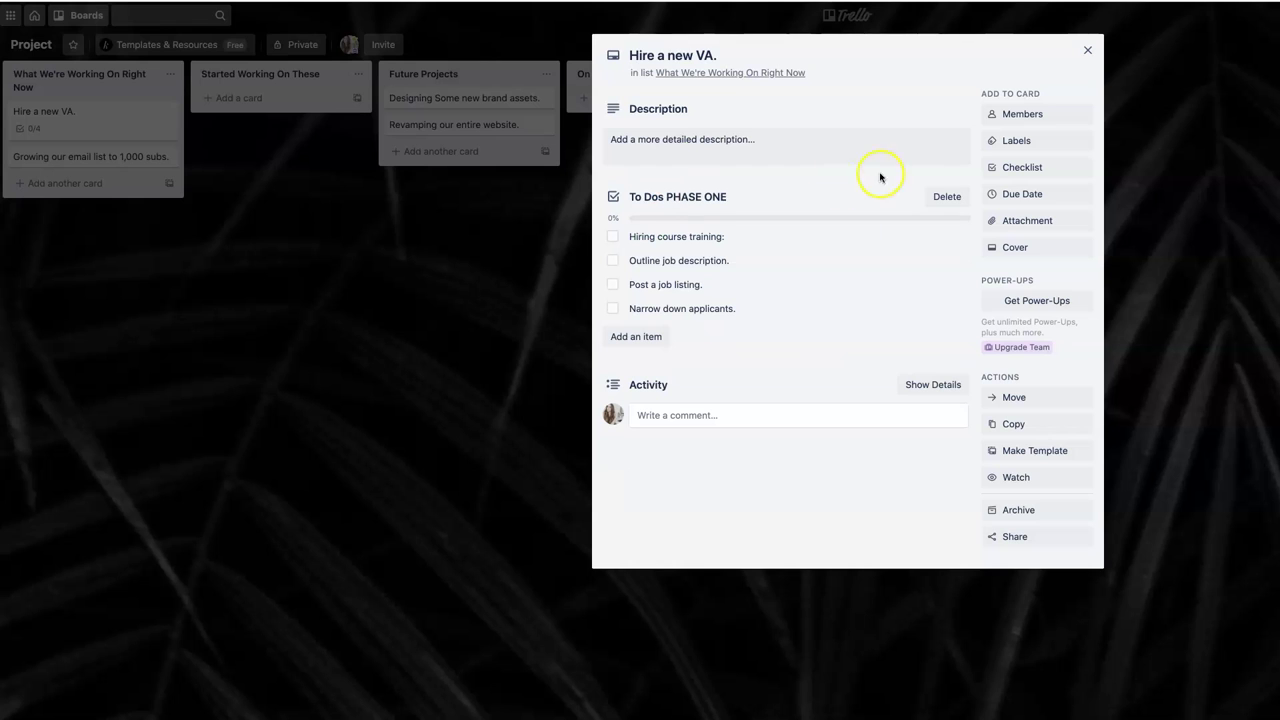
left_click(1021, 167)
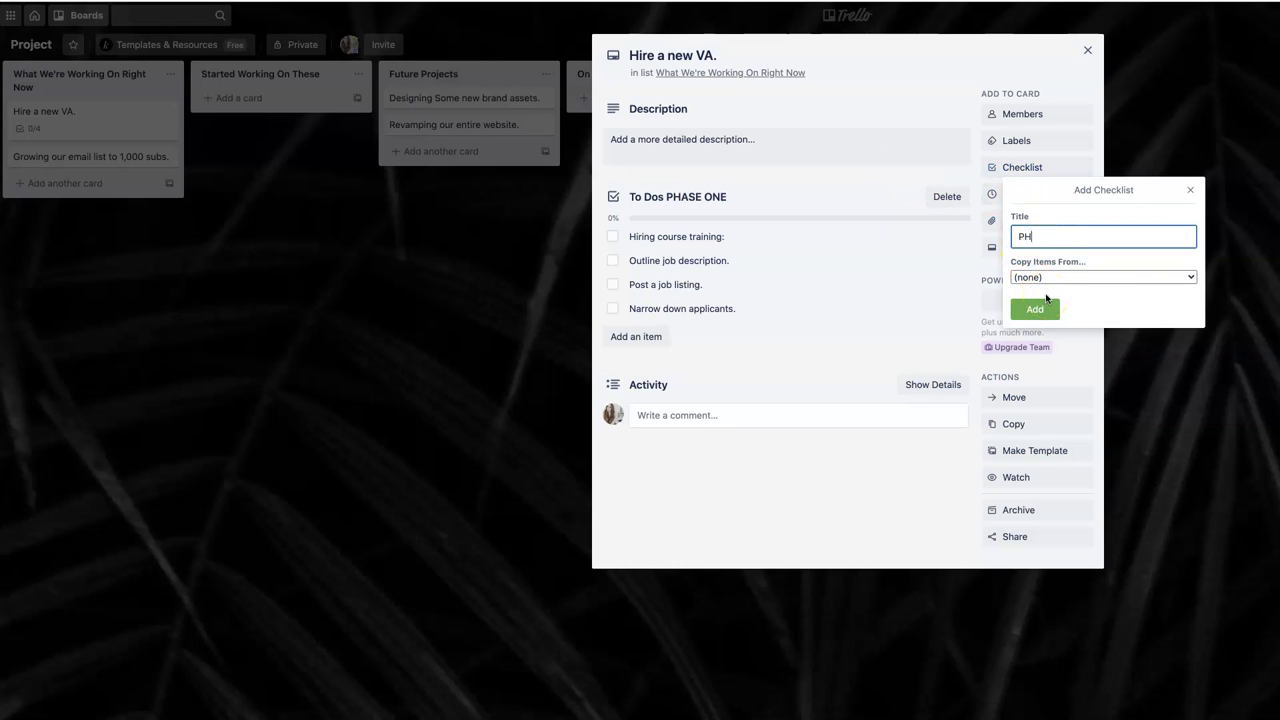
type("PHASE TWO")
key("Return")
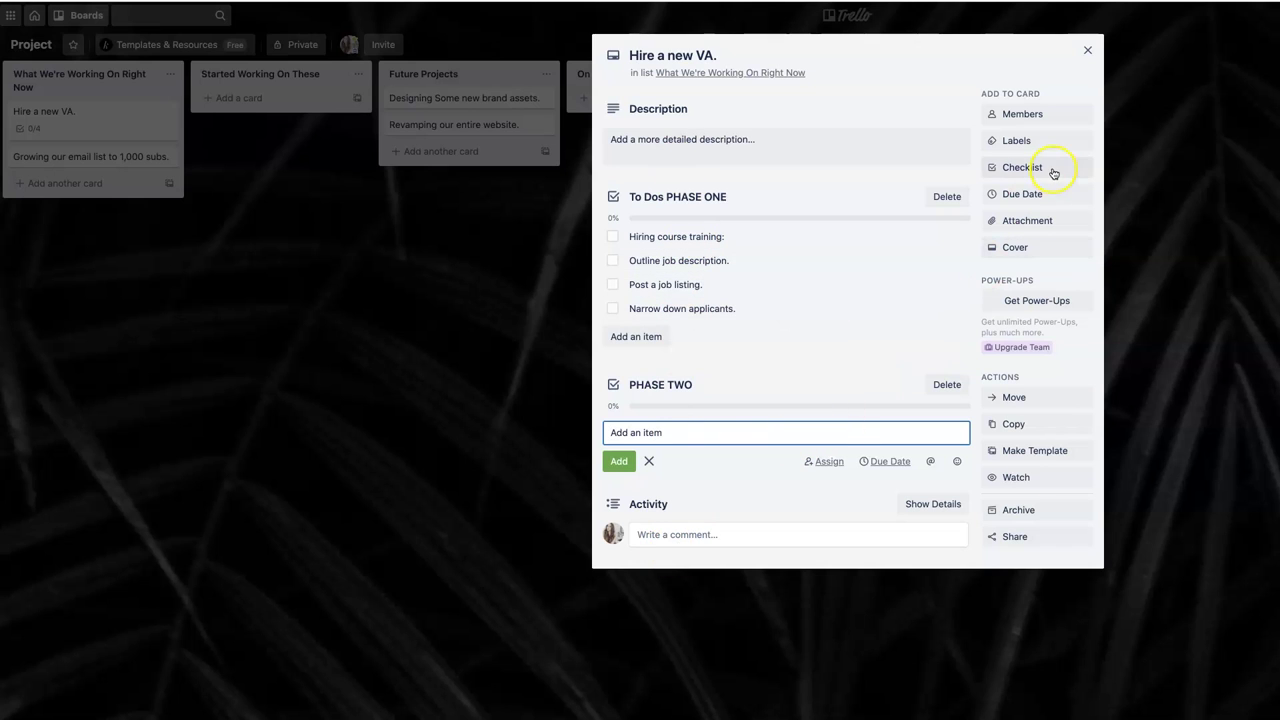
Give the card a full-size pink cover, then try the mountain photo as its cover
left_click(1044, 251)
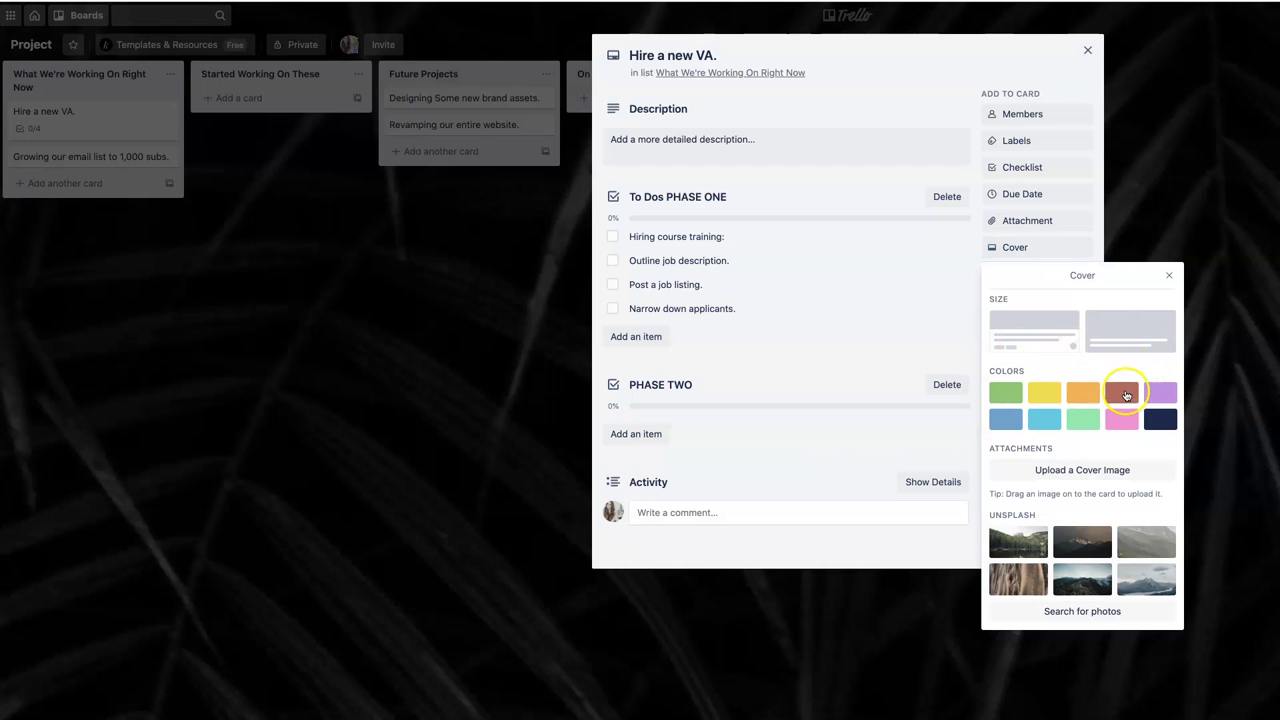
left_click(1127, 417)
left_click(1118, 345)
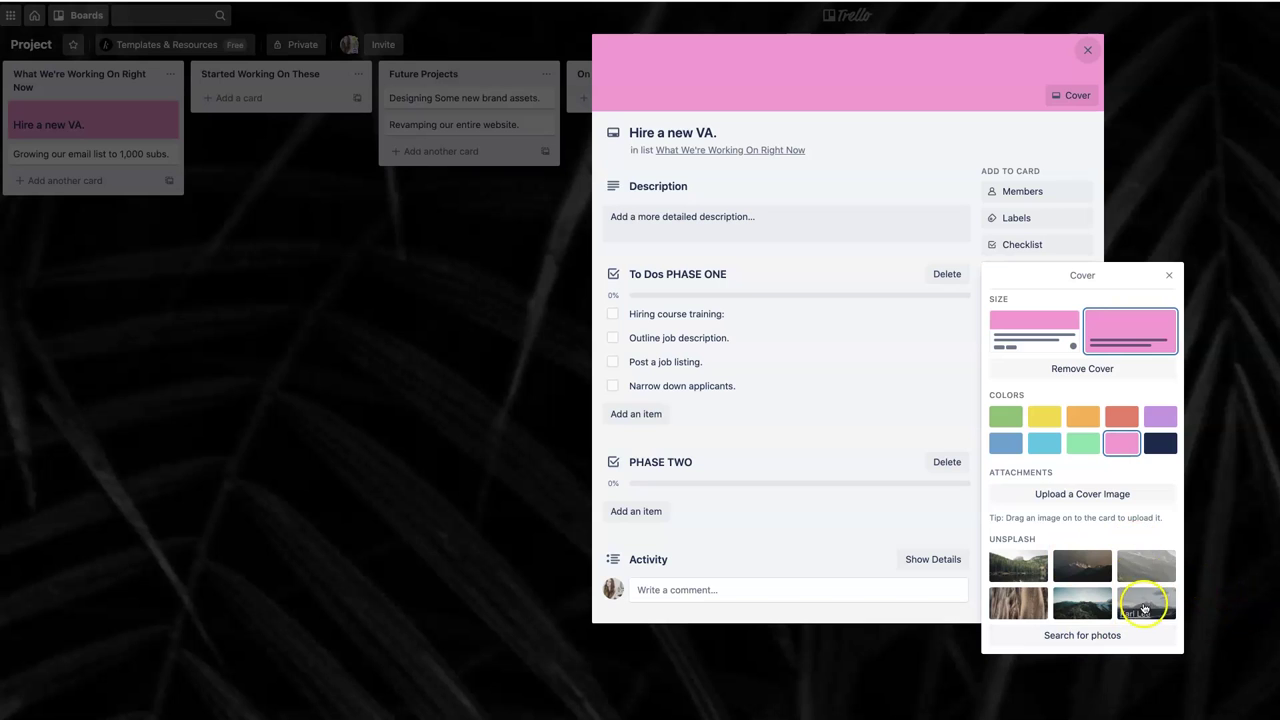
left_click(1147, 605)
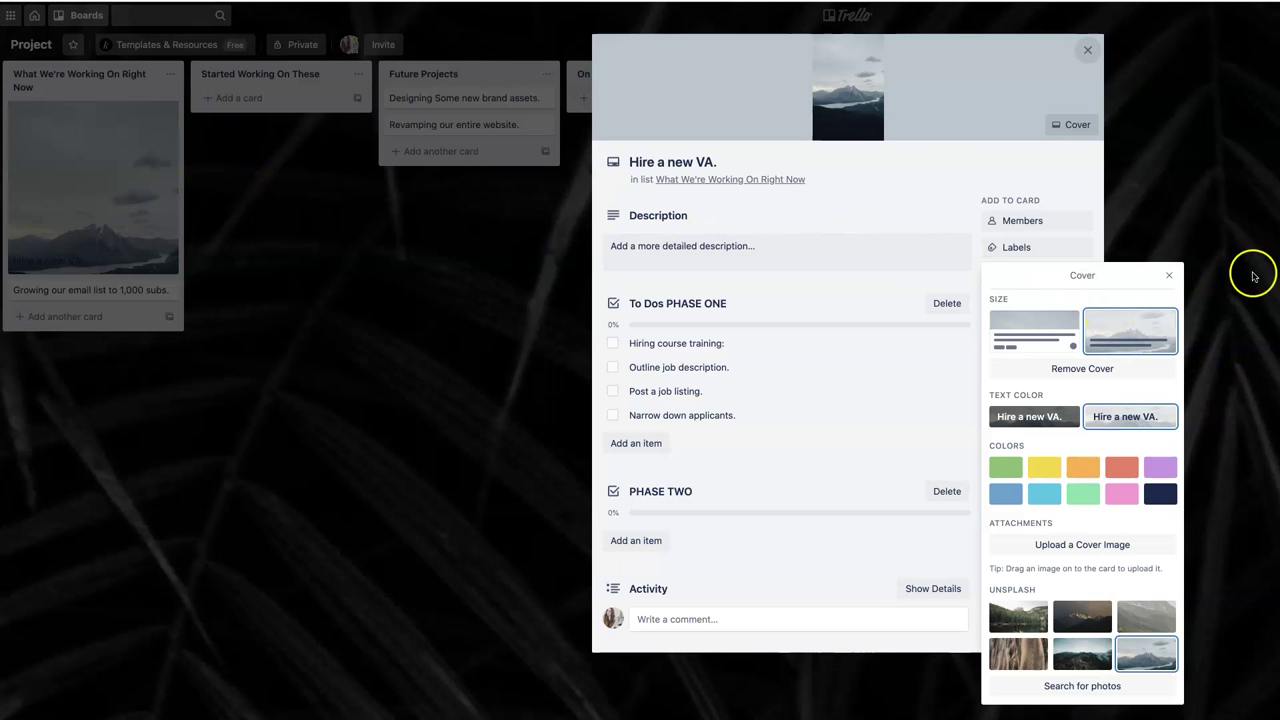
left_click(1174, 274)
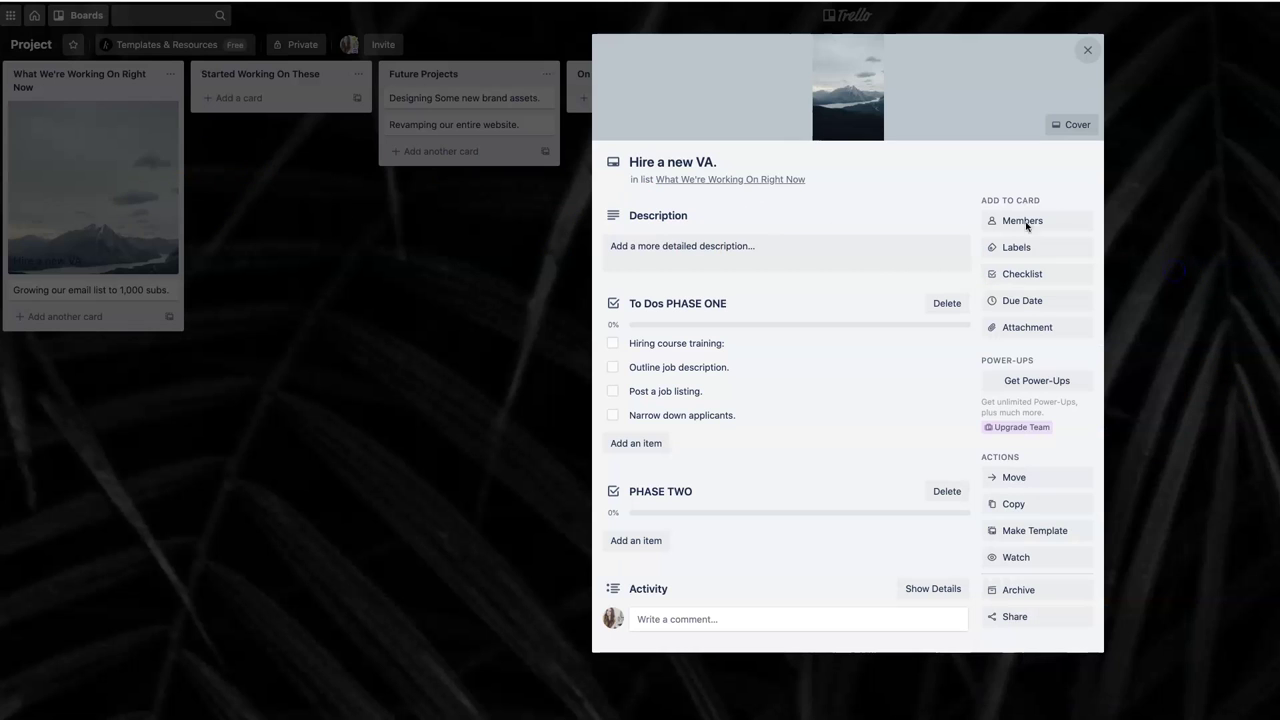
left_click(1005, 327)
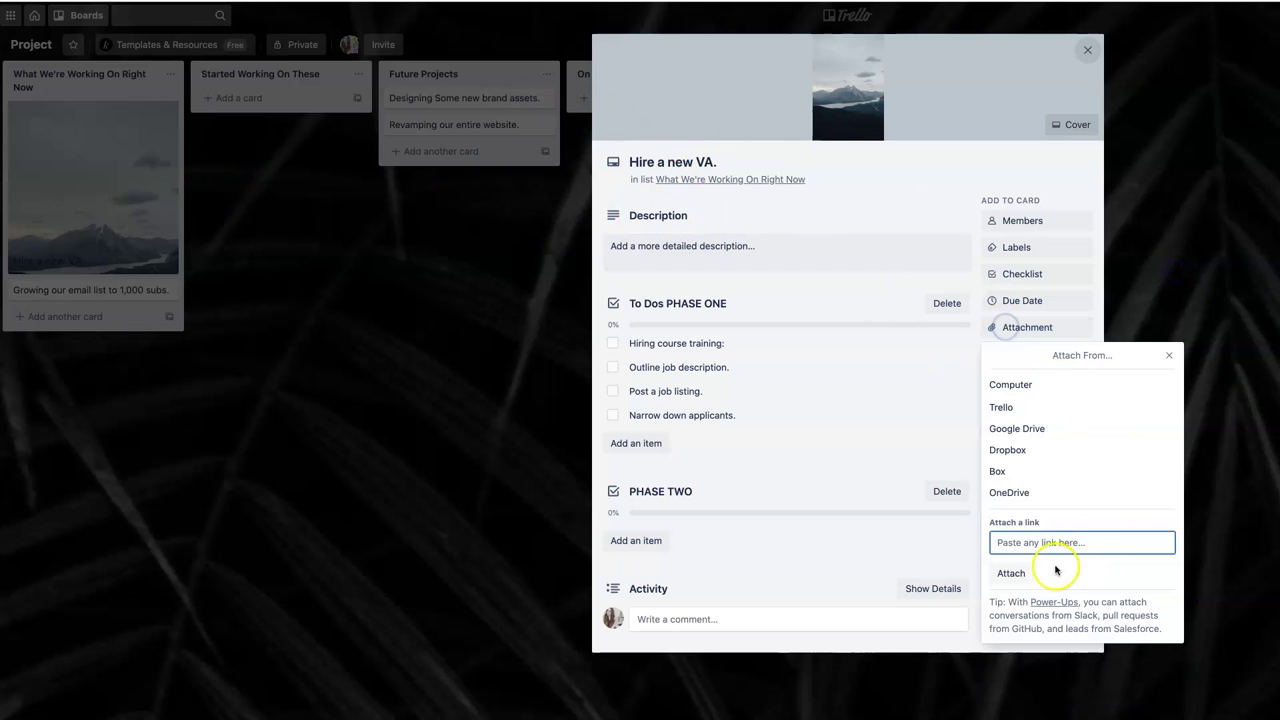
left_click(967, 344)
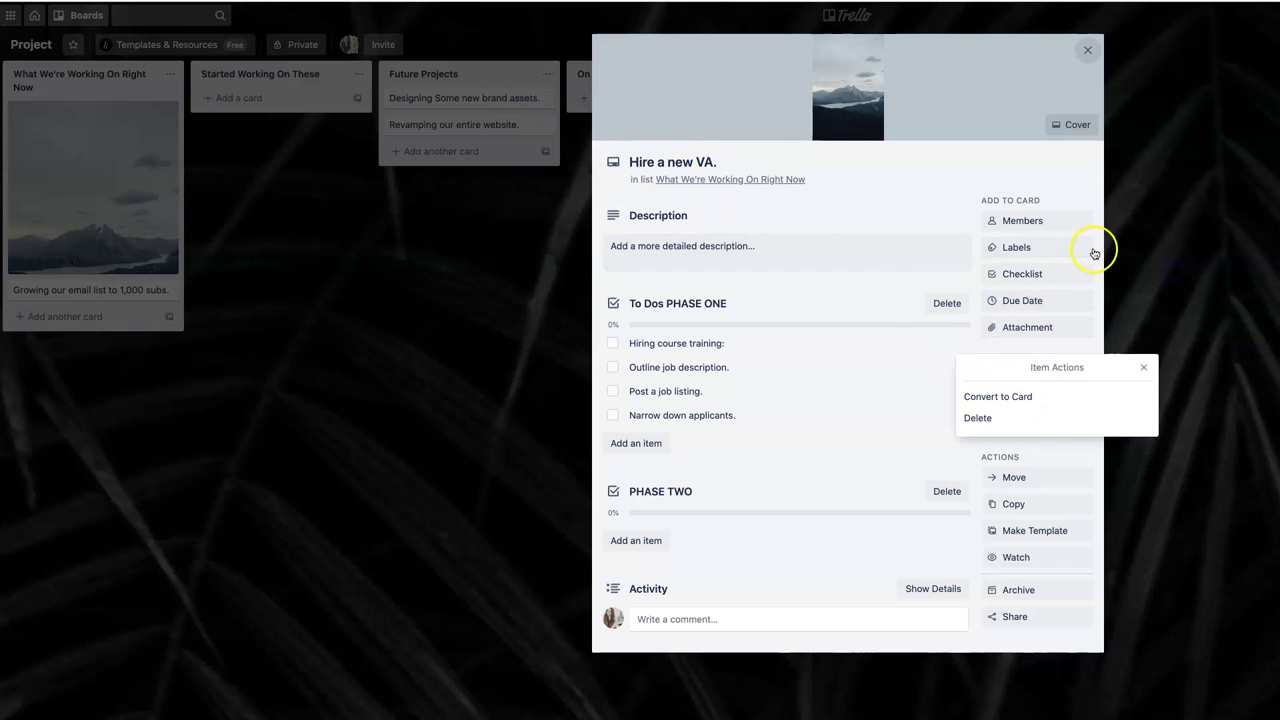
left_click(1063, 342)
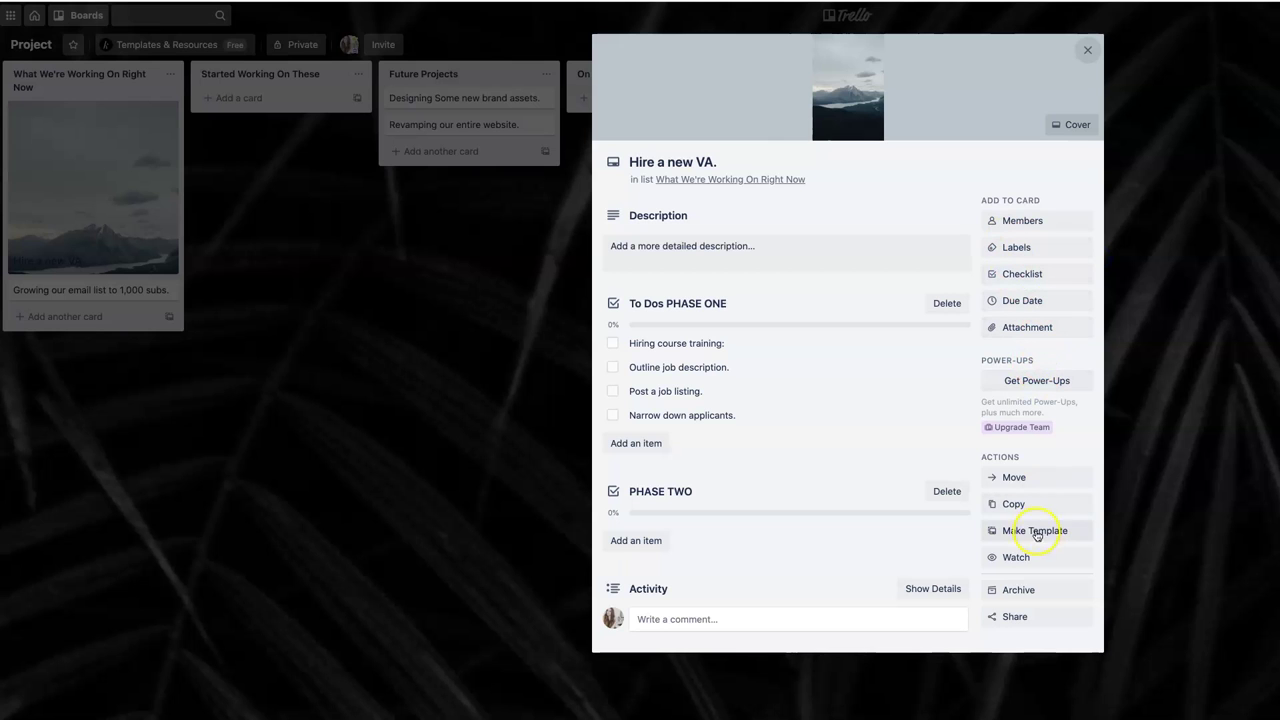
Replace the cover with a laptop-and-plant photo found by searching 'hiring', then close the card
left_click(1068, 124)
left_click(1146, 565)
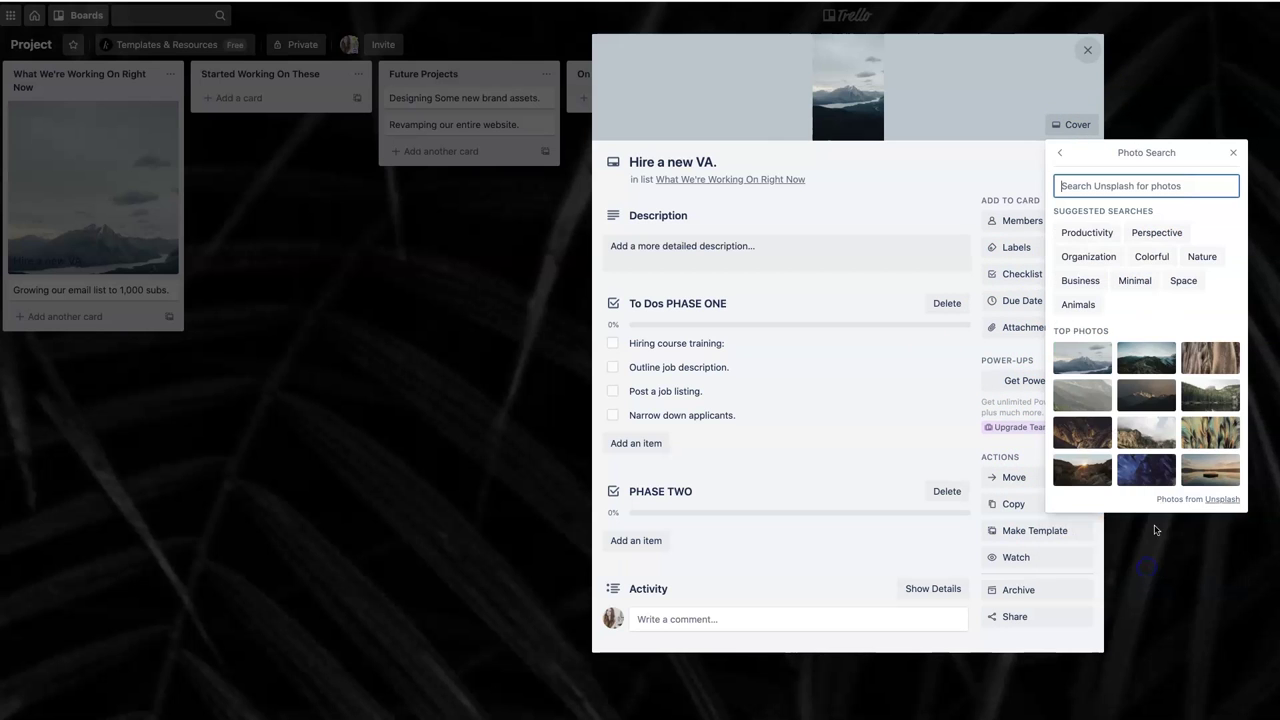
type("hiring")
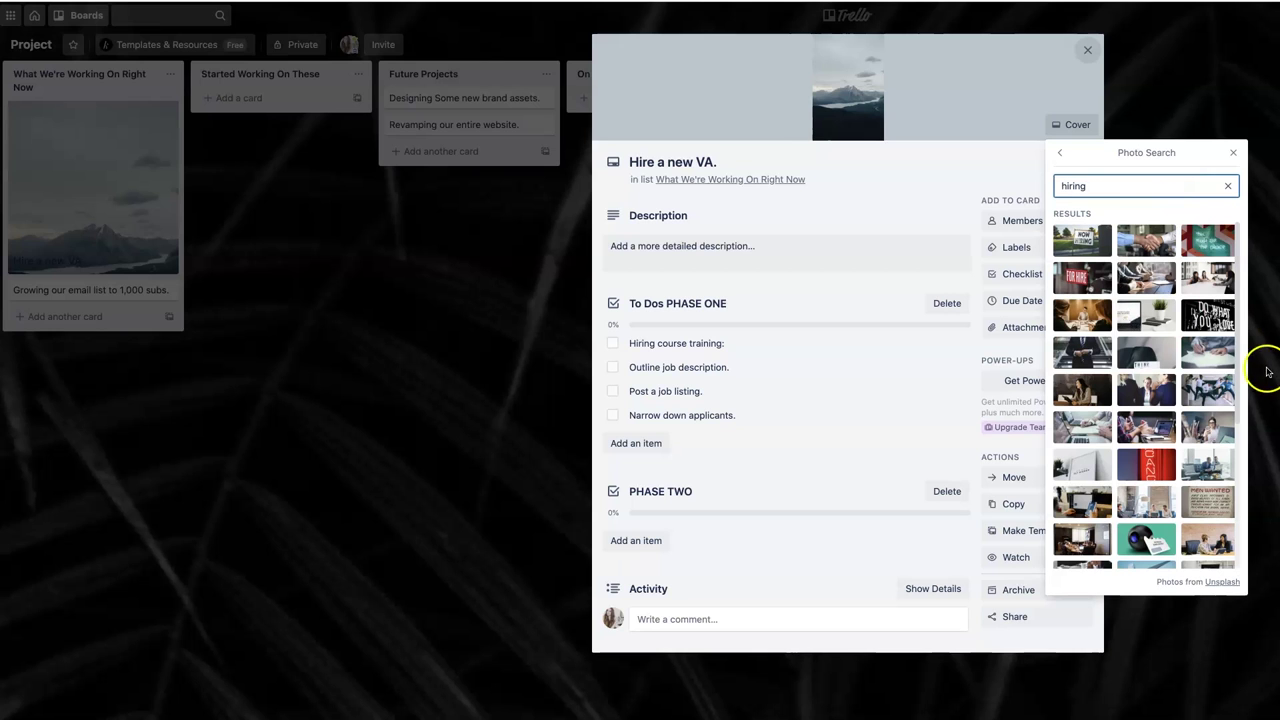
left_click(1170, 320)
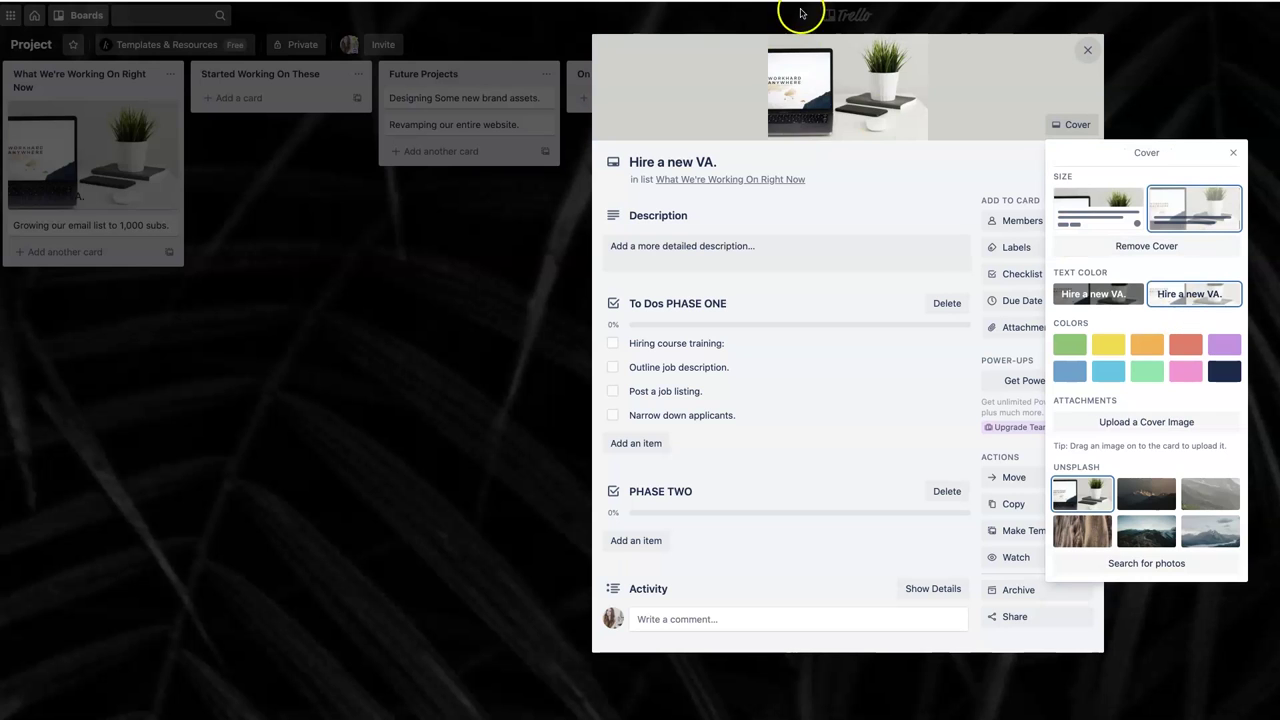
left_click(952, 165)
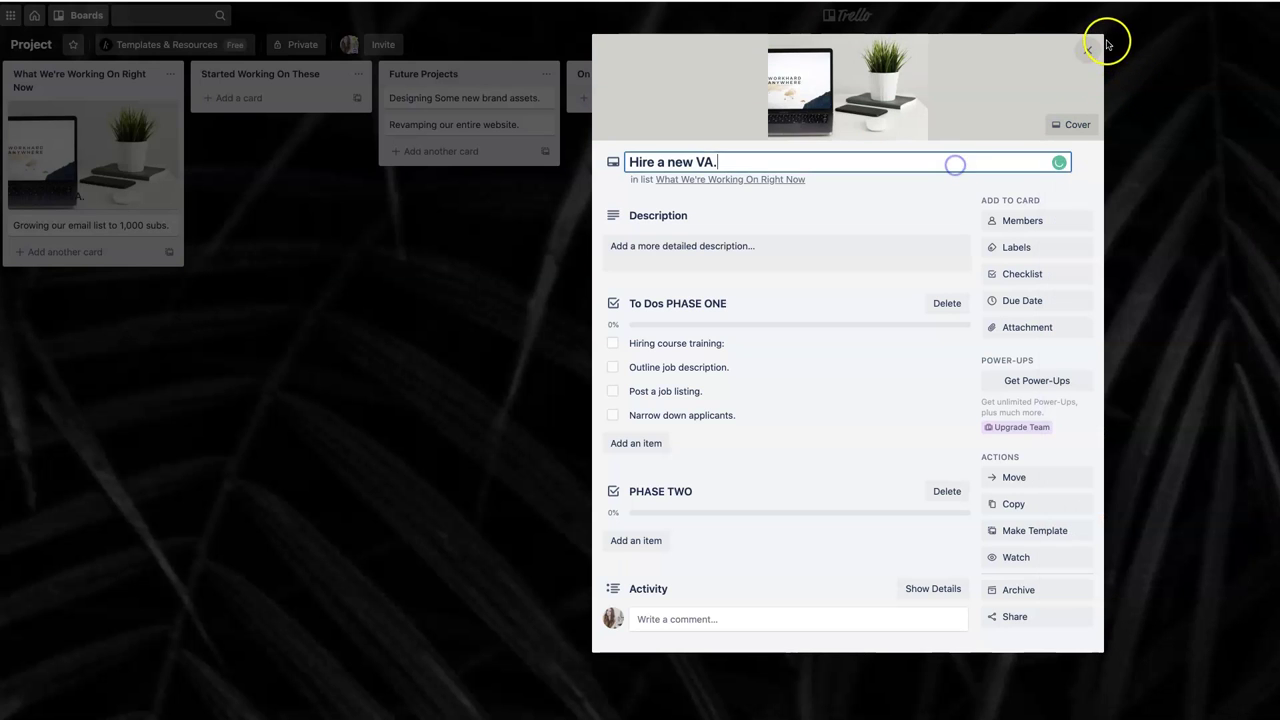
left_click(1089, 47)
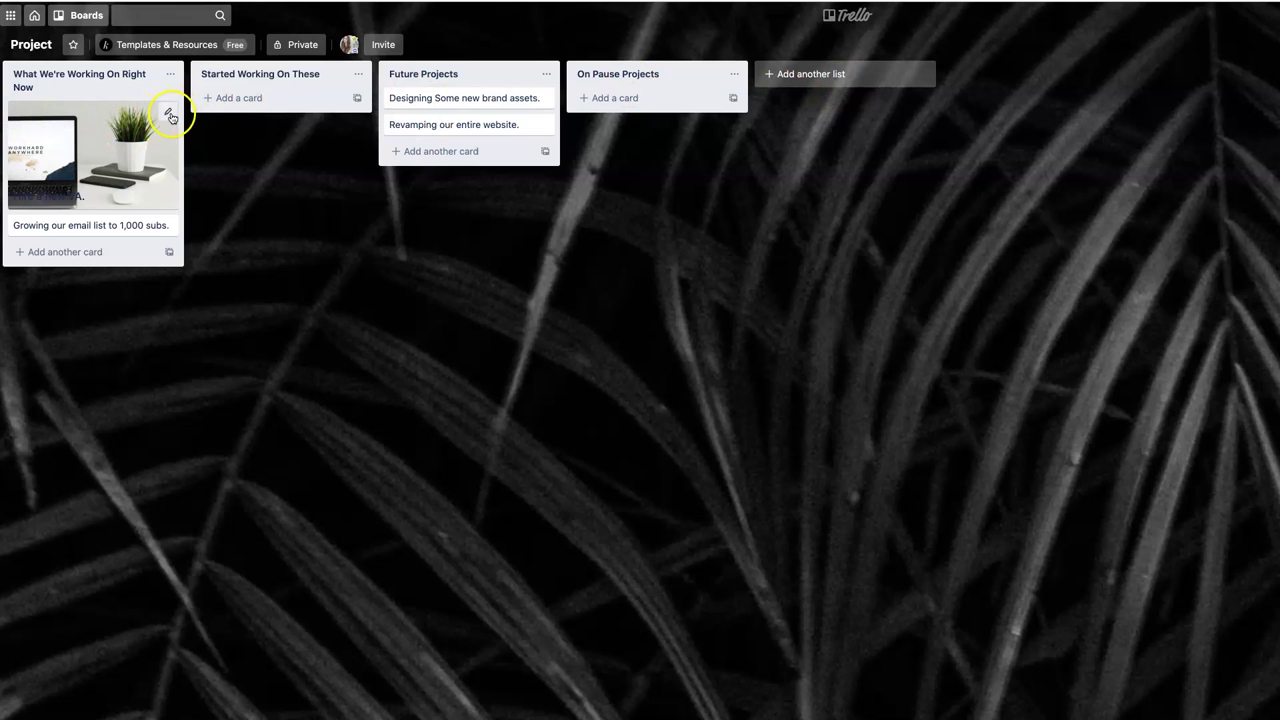
Set the 'Hire a new VA.' card's due date to August 31 via quick edit
left_click(171, 117)
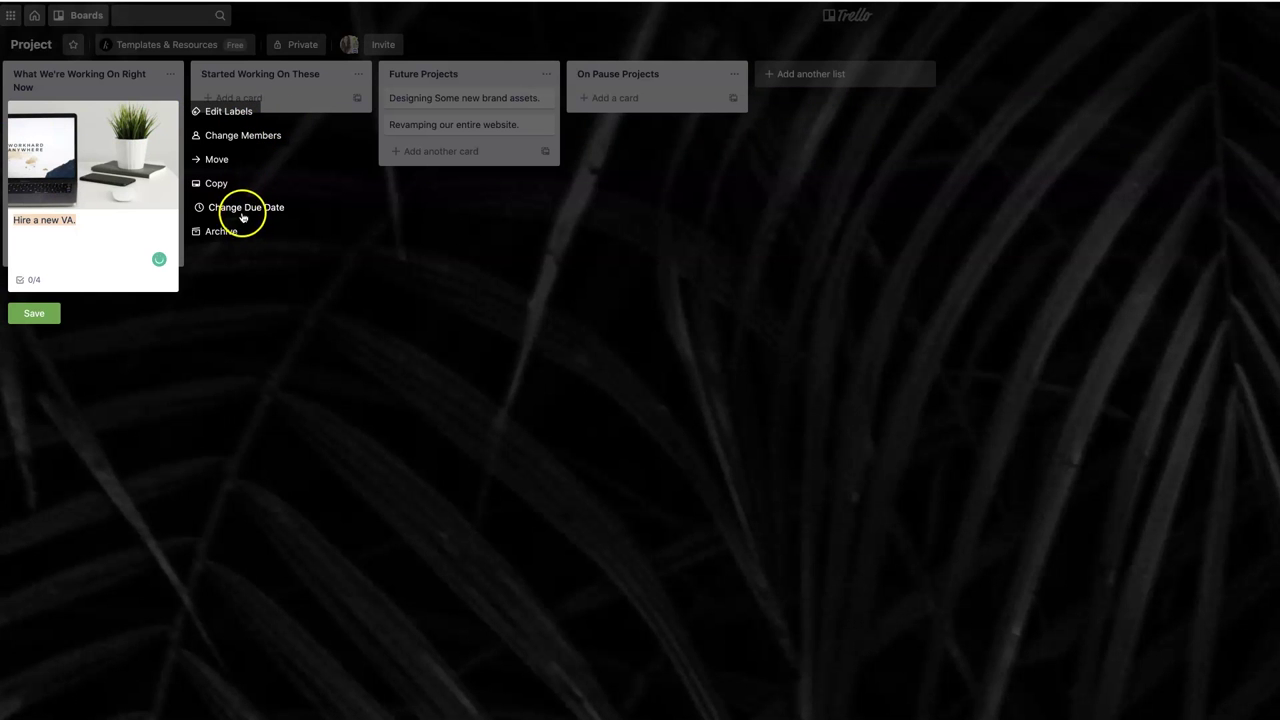
left_click(241, 216)
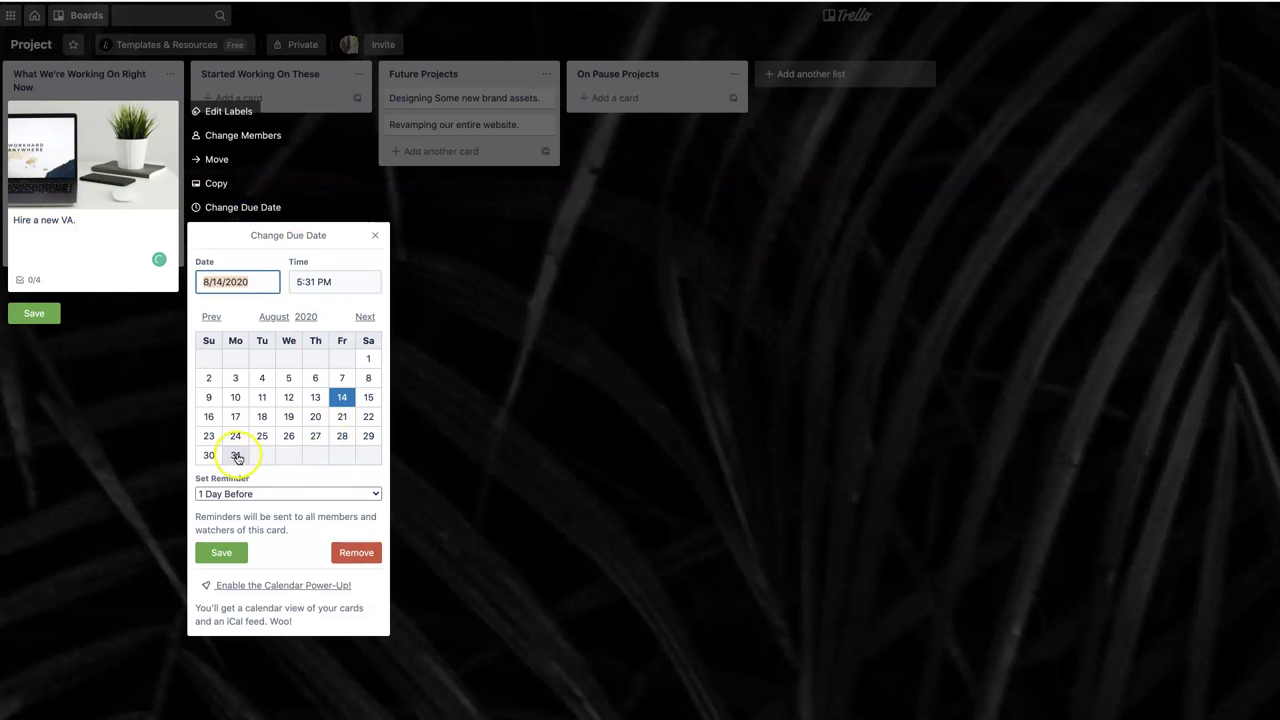
left_click(237, 456)
left_click(221, 552)
left_click(45, 316)
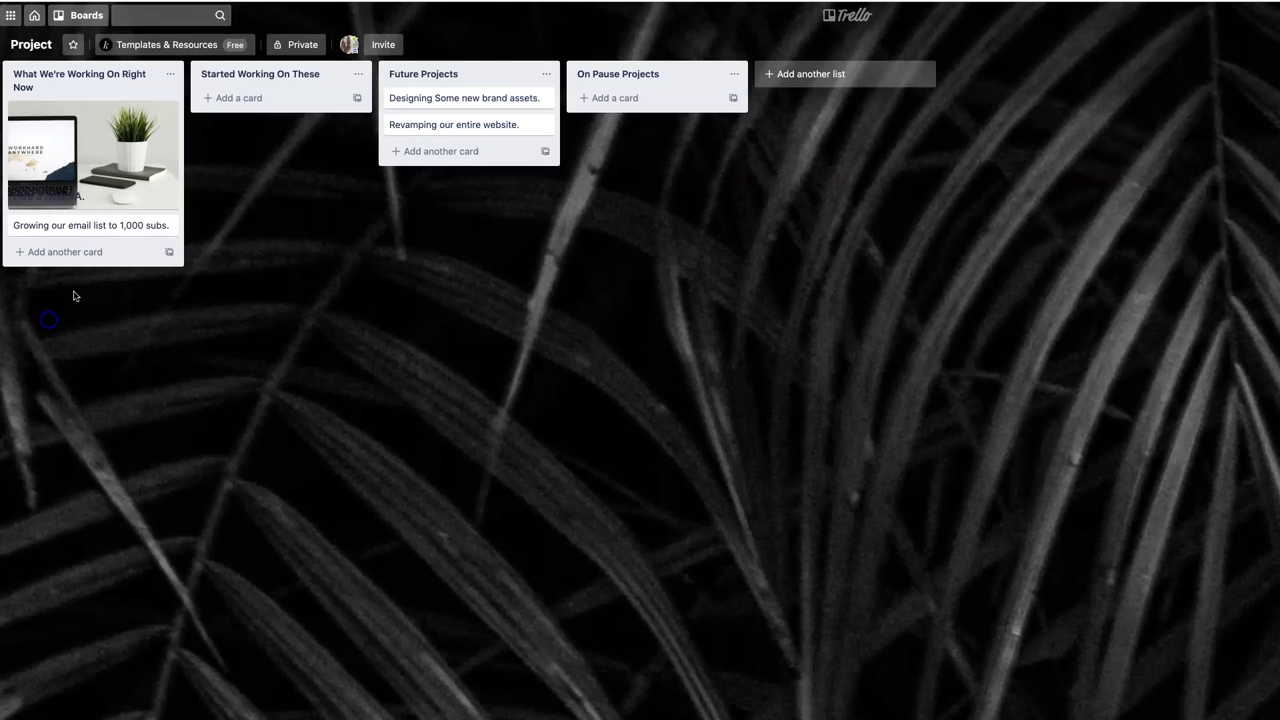
Give the 'Designing Some new brand assets.' card an August 20 due date
left_click(526, 101)
left_click(999, 194)
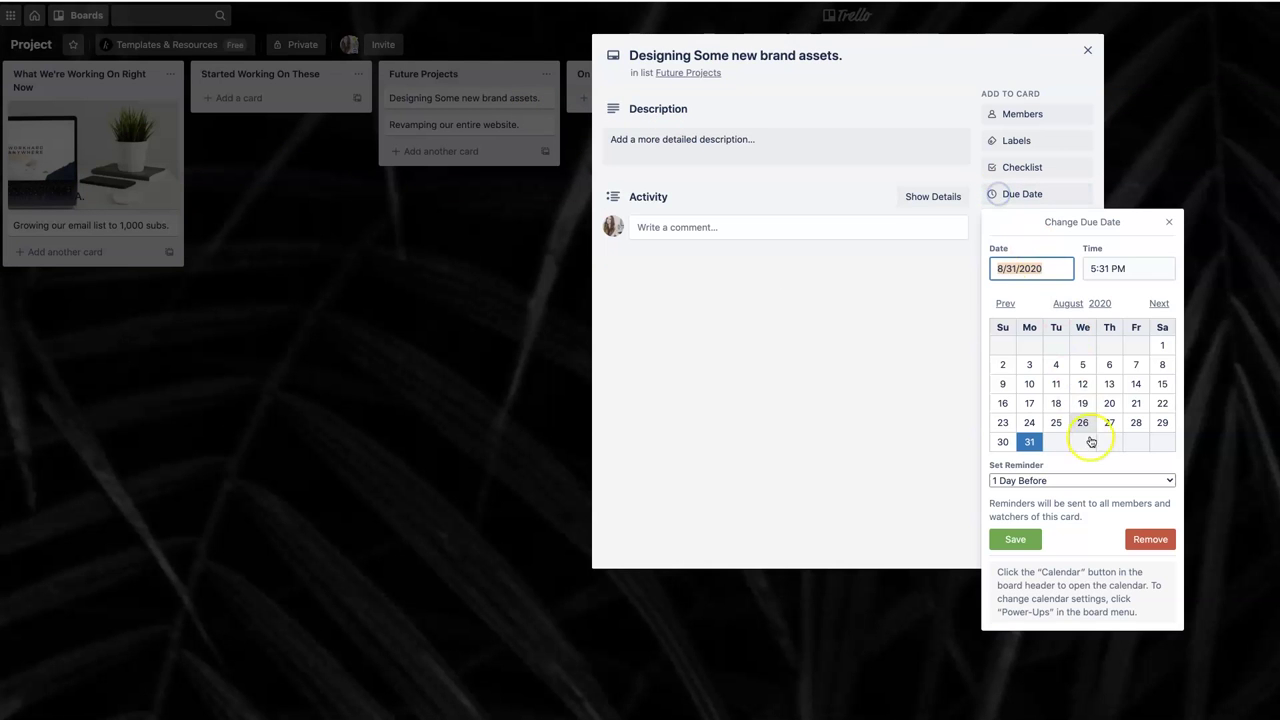
left_click(1109, 403)
left_click(1015, 539)
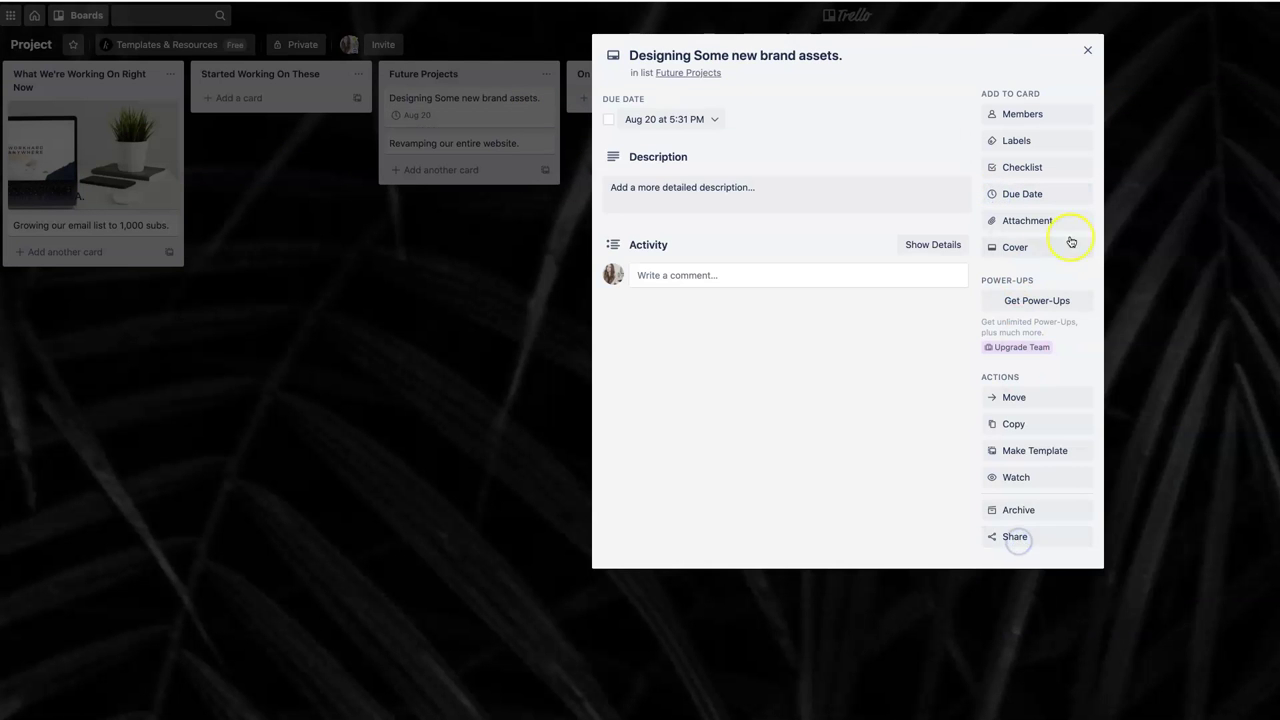
left_click(1118, 218)
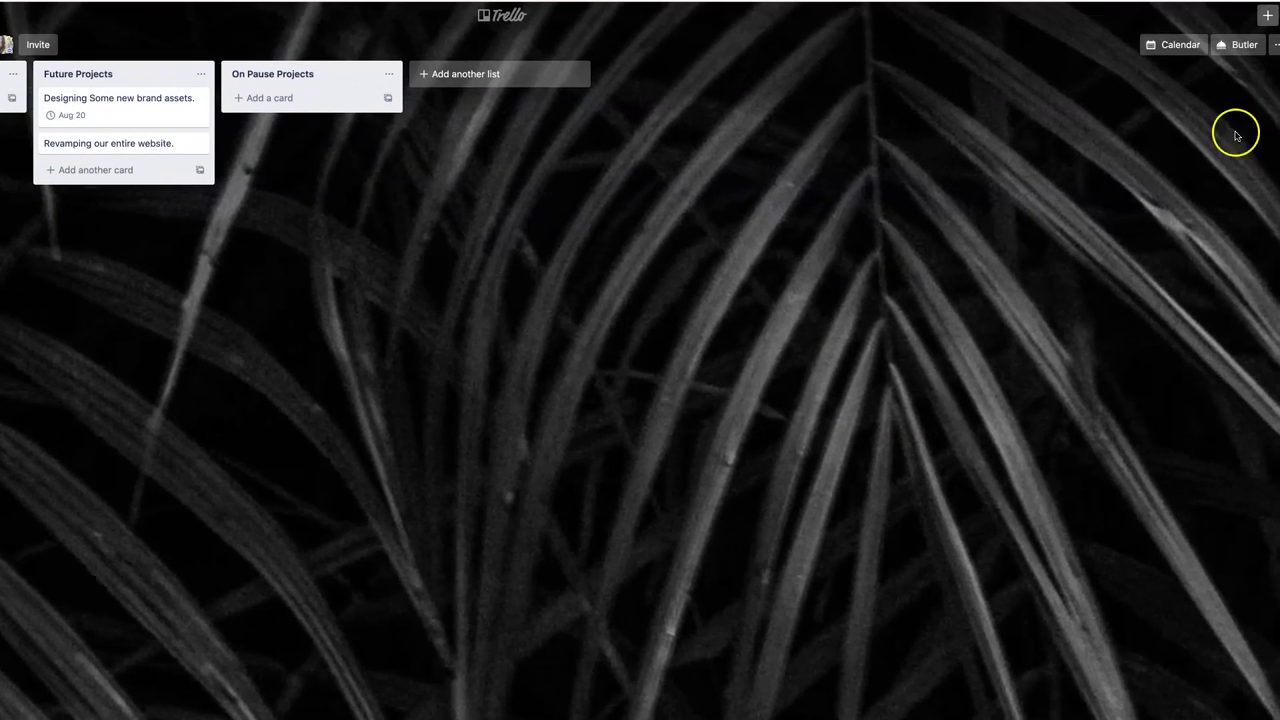
Switch the Project board to Calendar view and scroll to August's Aug 20 and Aug 31 cards
left_click(1168, 46)
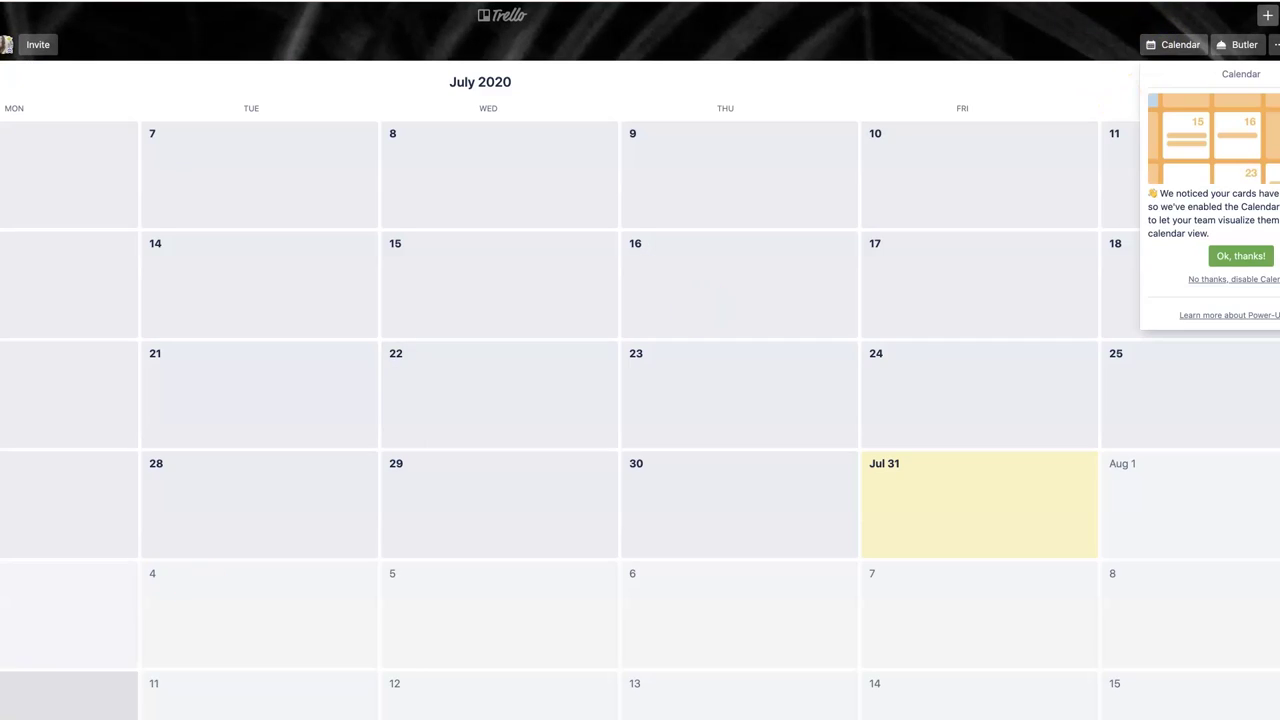
left_click(1241, 256)
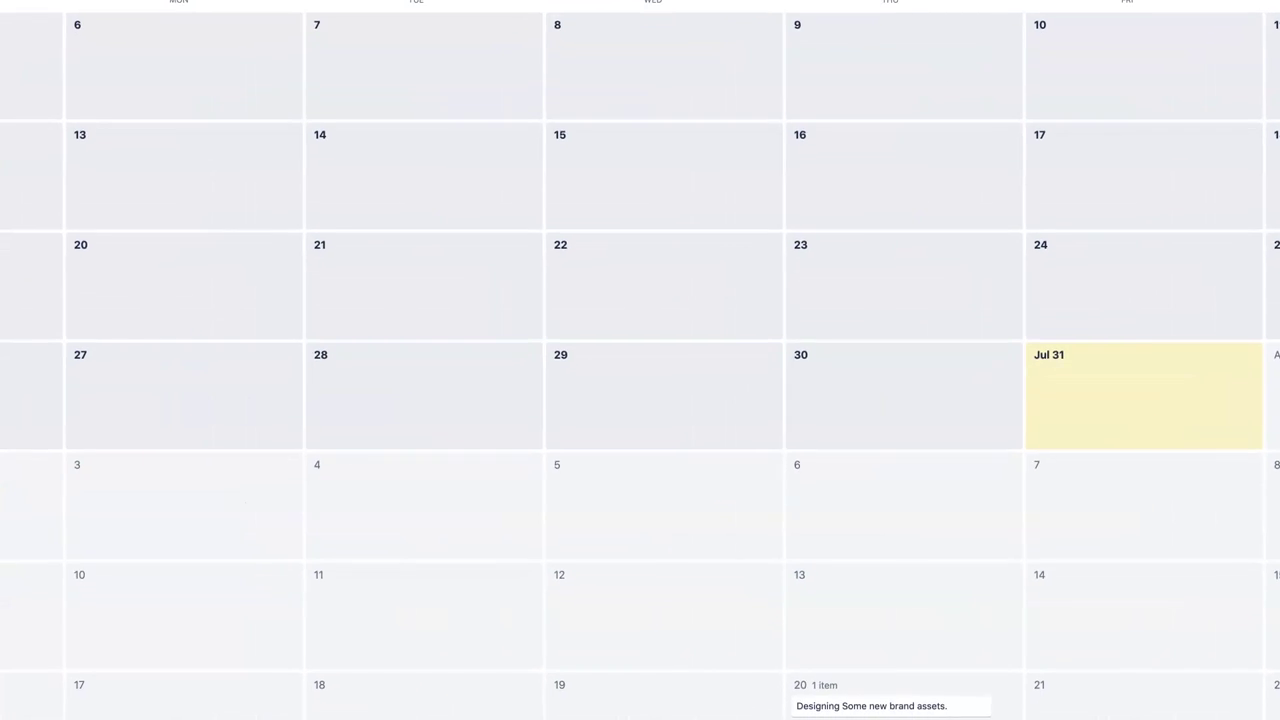
scroll(355, 393, "down", 1)
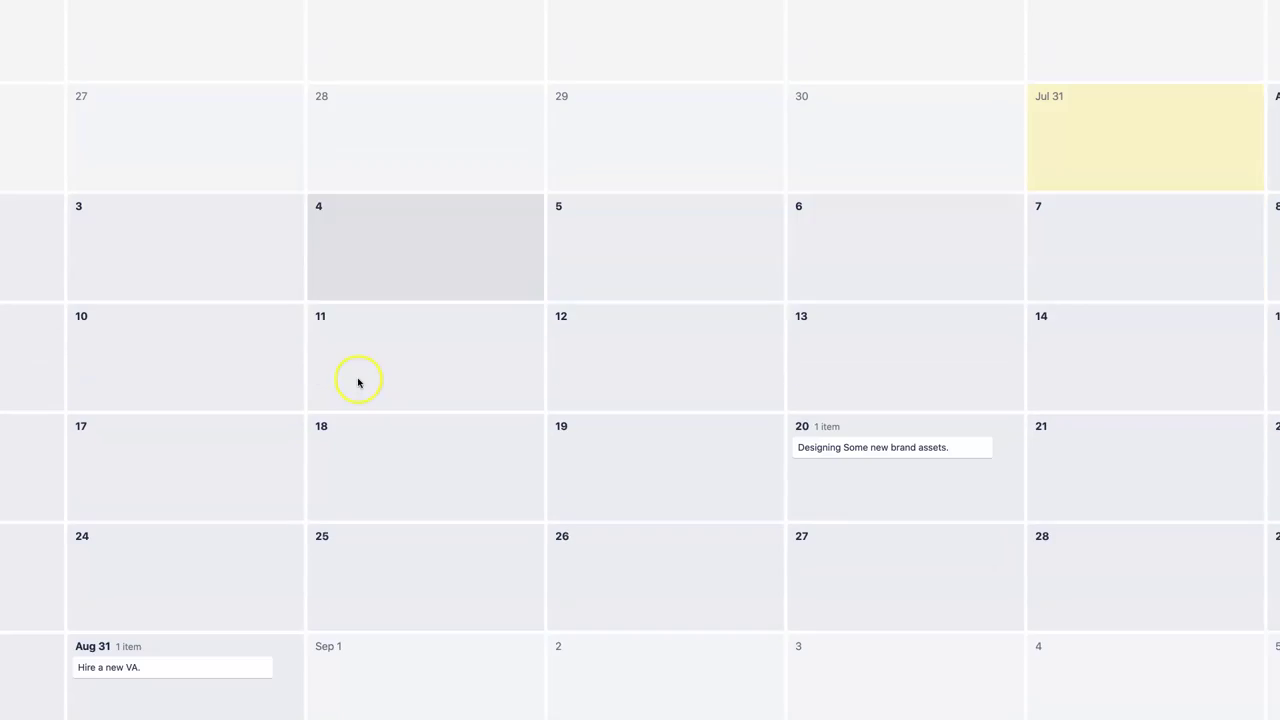
scroll(358, 382, "down", 2)
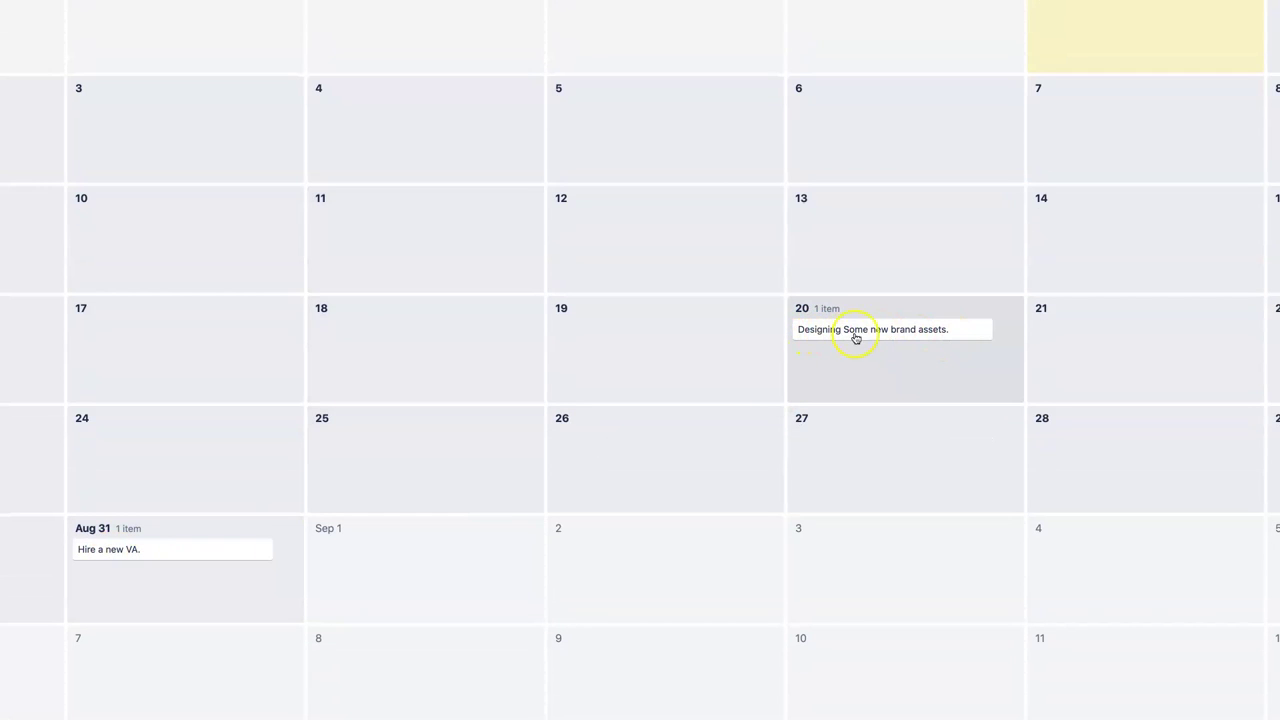
scroll(845, 334, "up", 1)
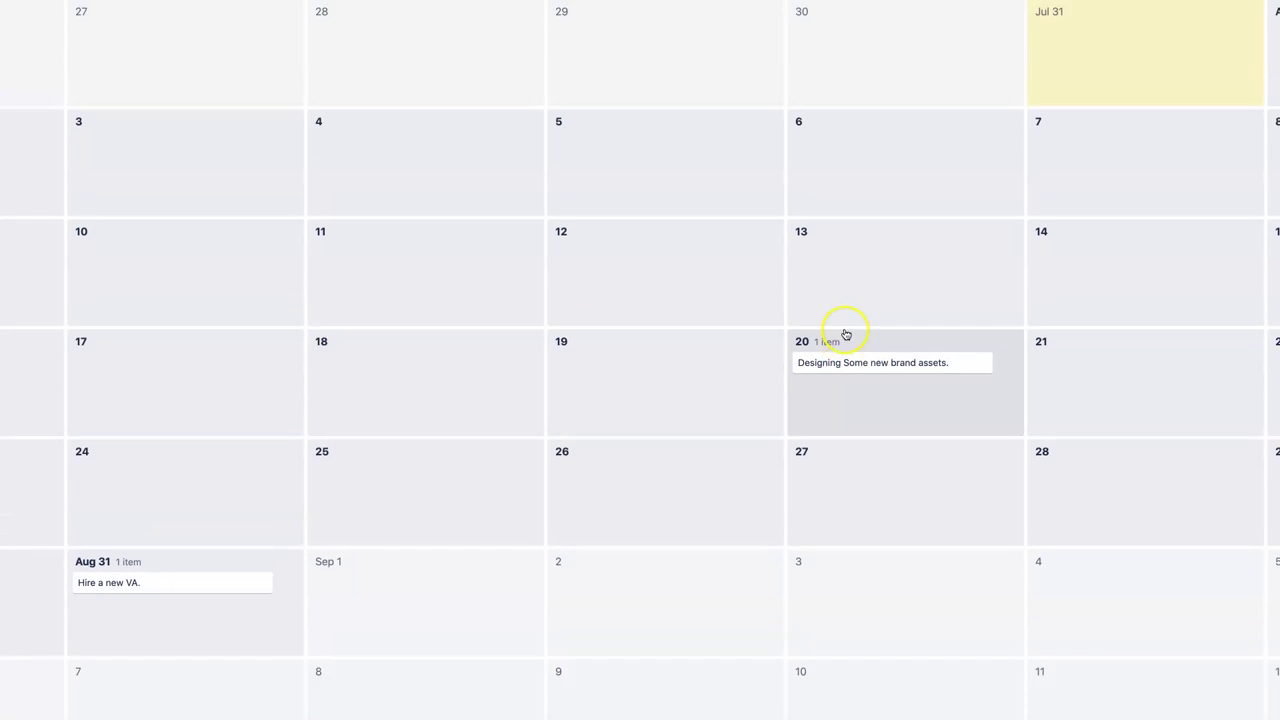